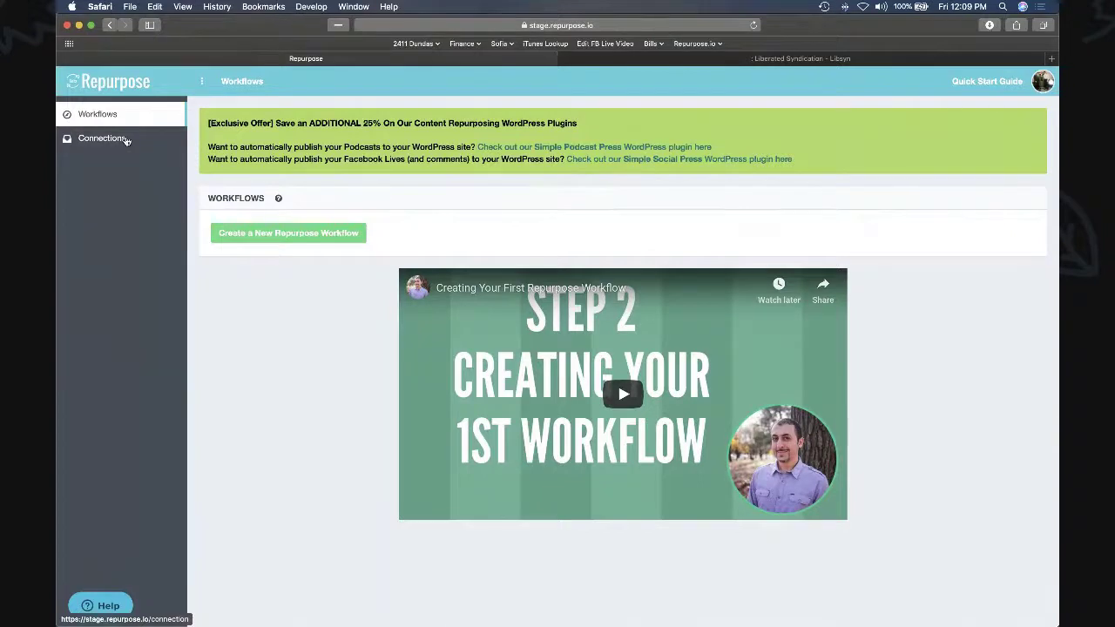
Go to the account connections page and select Facebook (input/output) as the connection type.
click(126, 139)
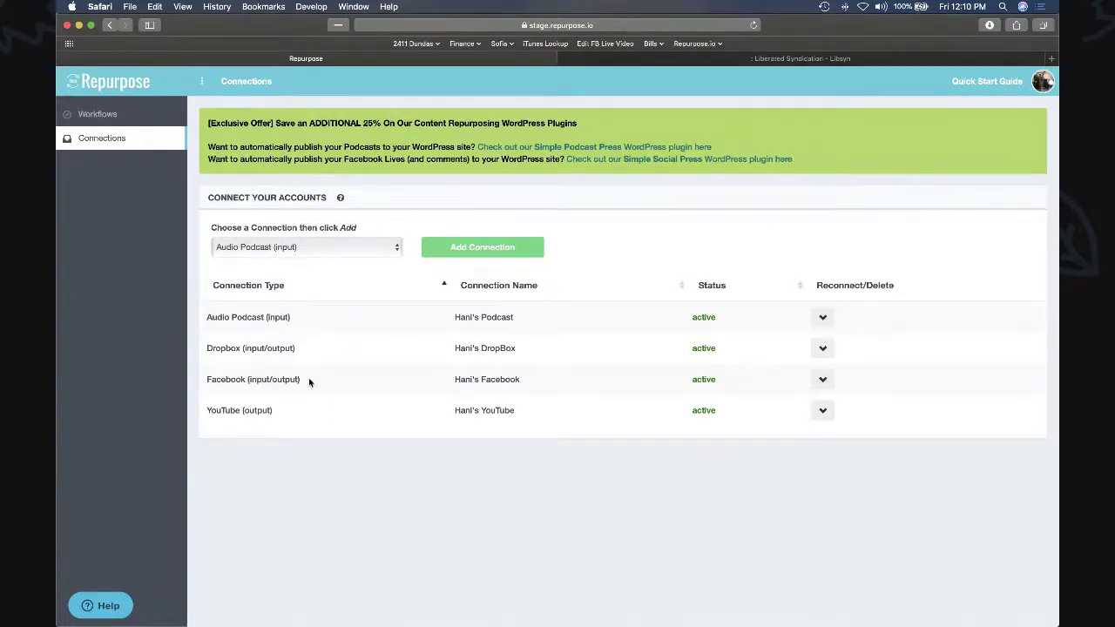
drag(302, 381, 207, 381)
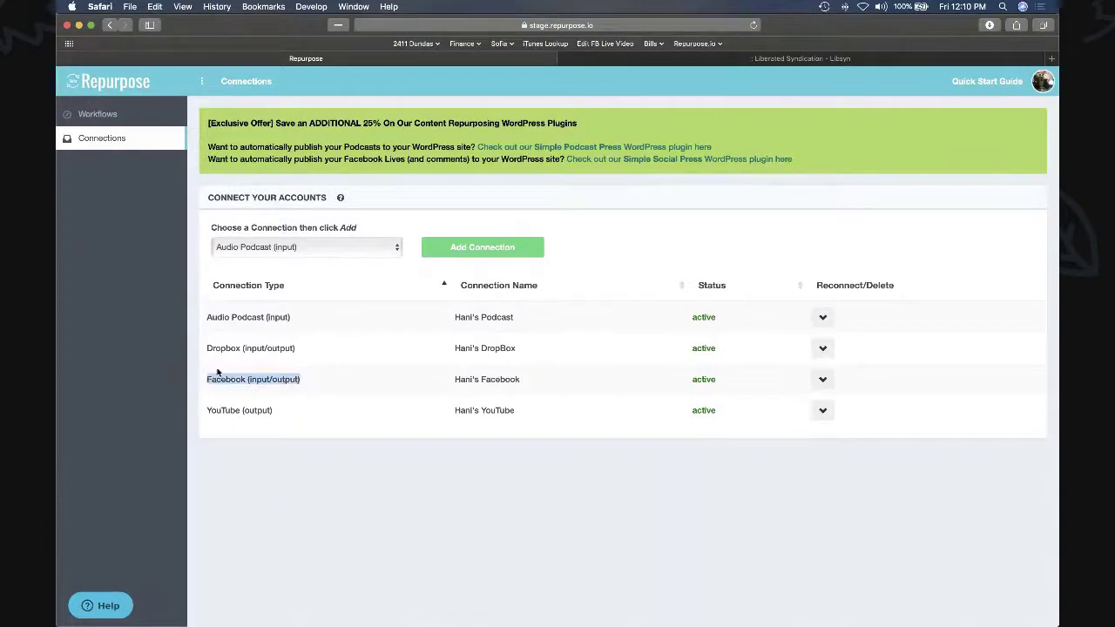
click(347, 248)
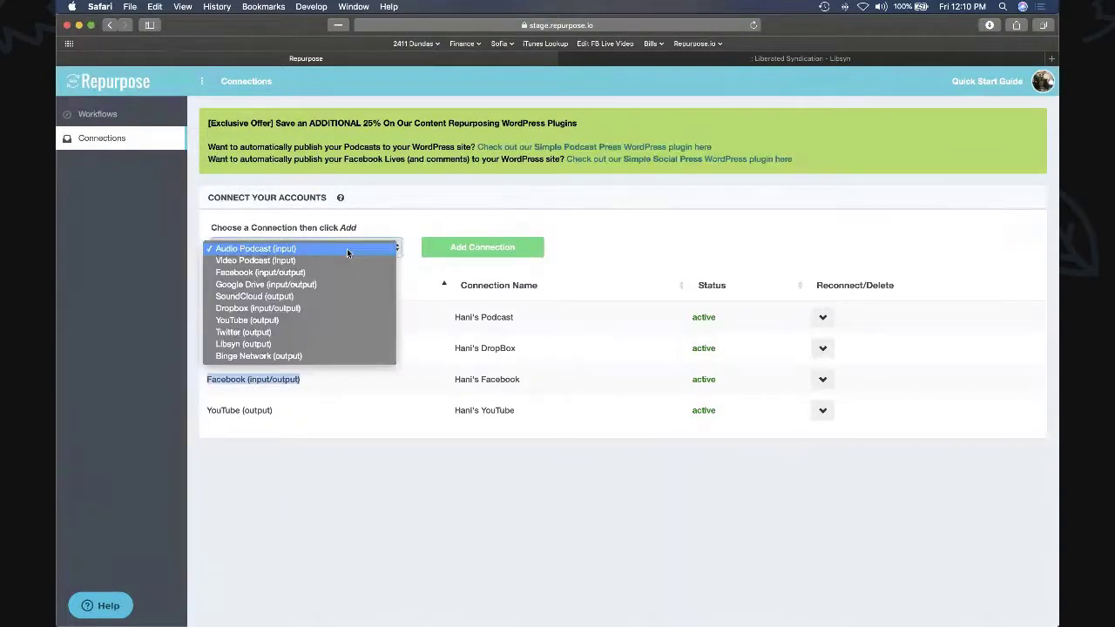
click(307, 272)
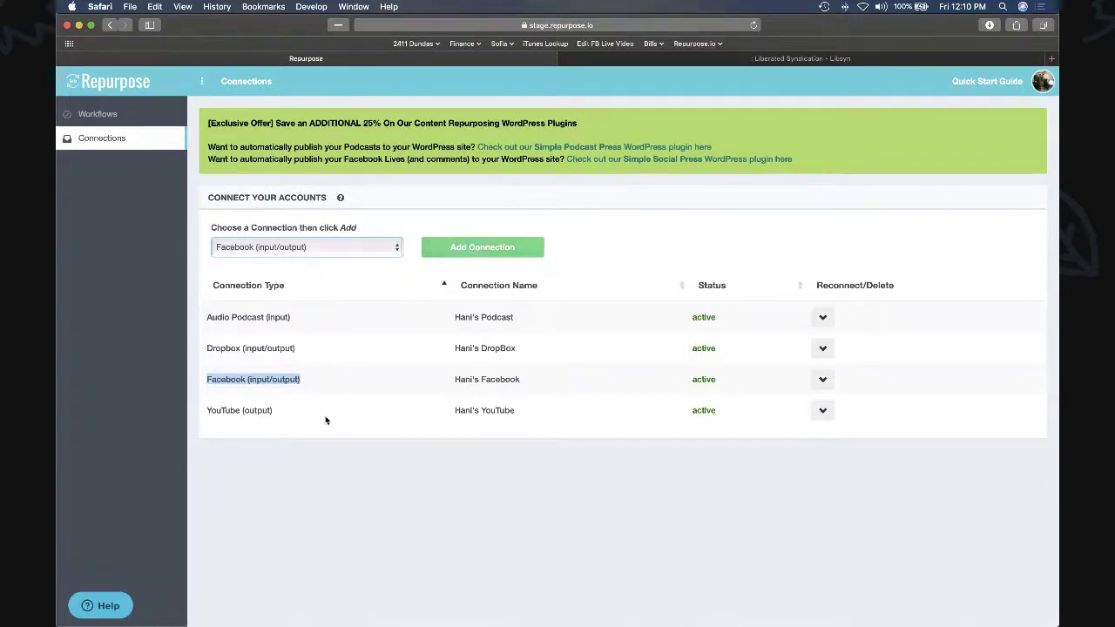
click(316, 439)
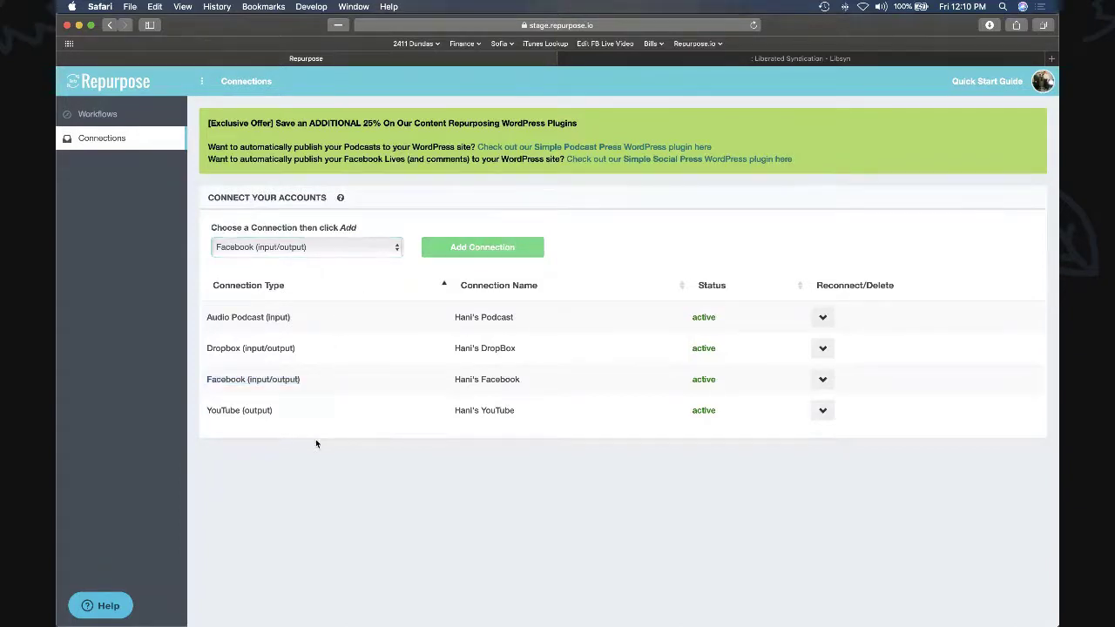
Start adding a Libsyn (output) connection and name it with the owner's first name followed by Libsyn.
click(309, 251)
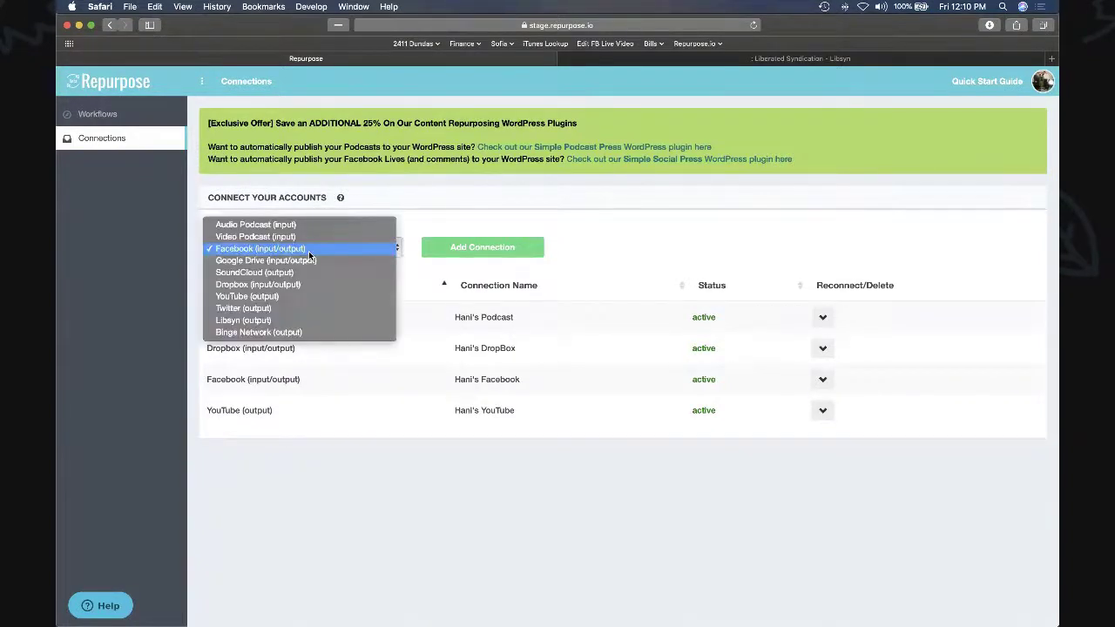
click(304, 320)
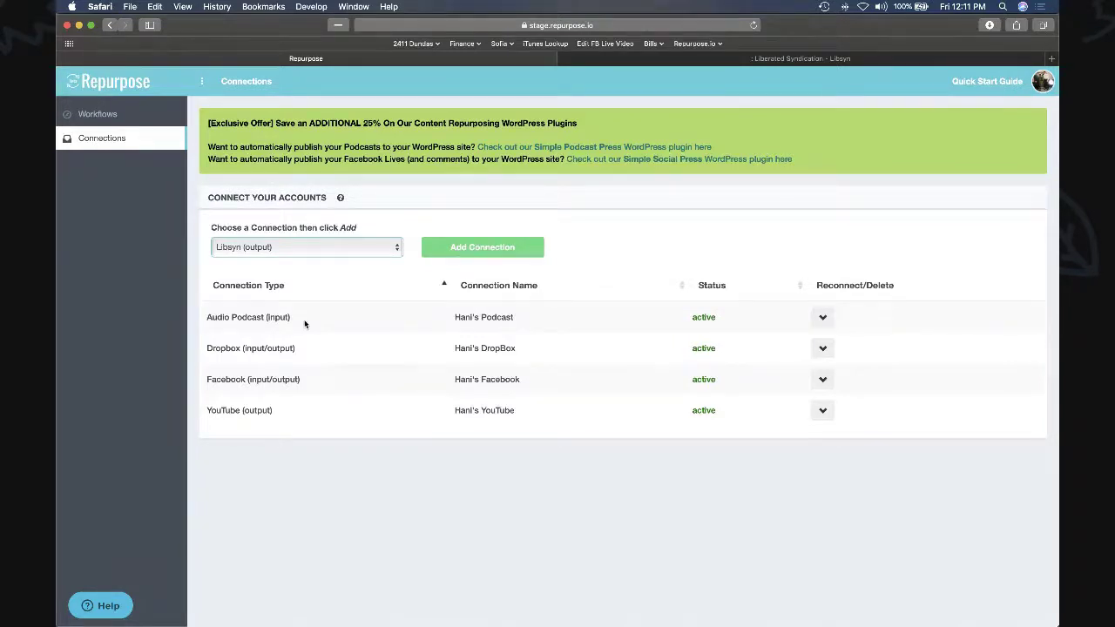
click(251, 247)
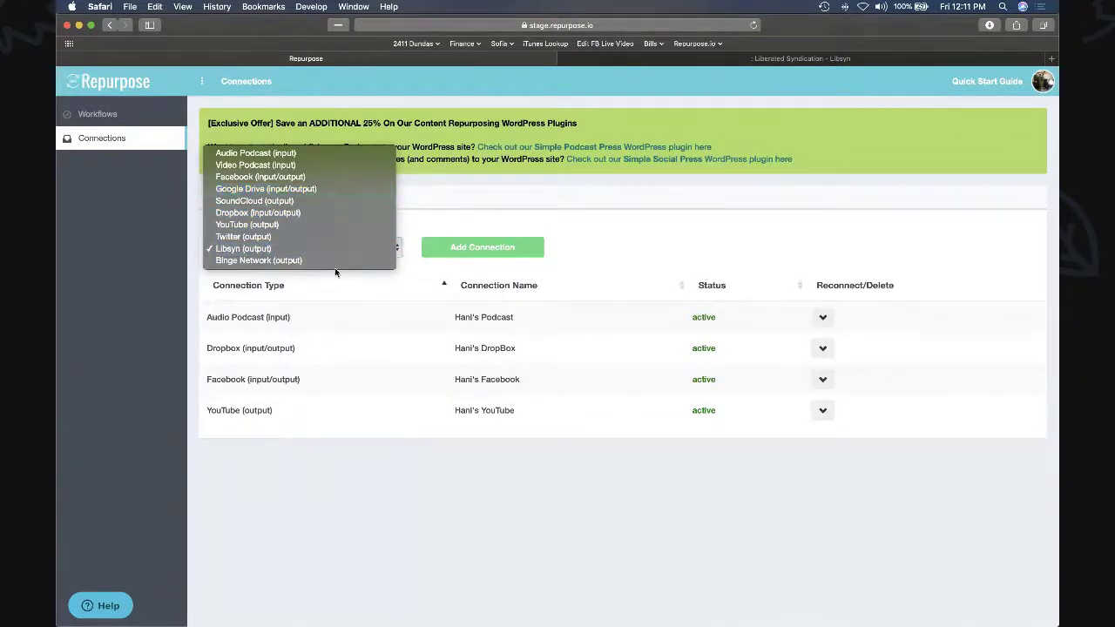
click(361, 329)
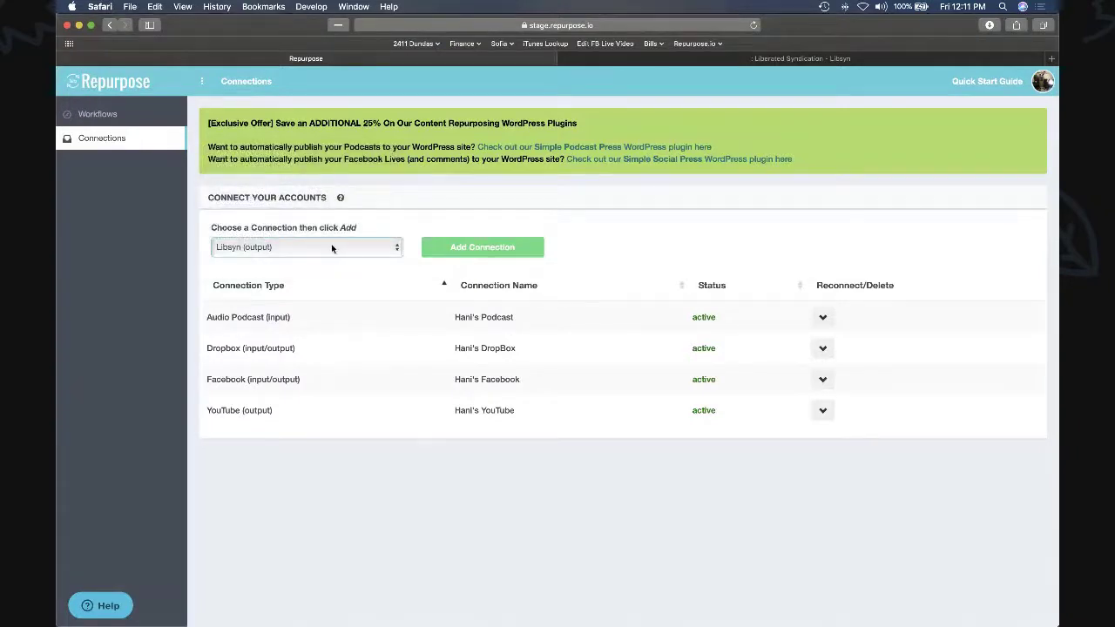
click(488, 247)
click(531, 155)
text(Hani's Libsyn)
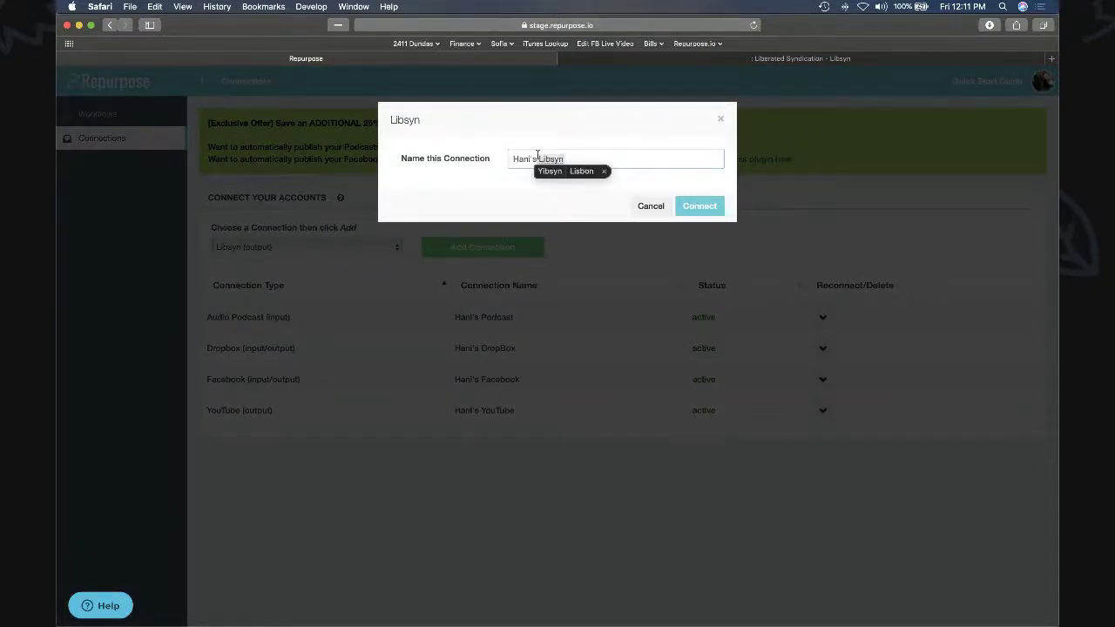
click(604, 172)
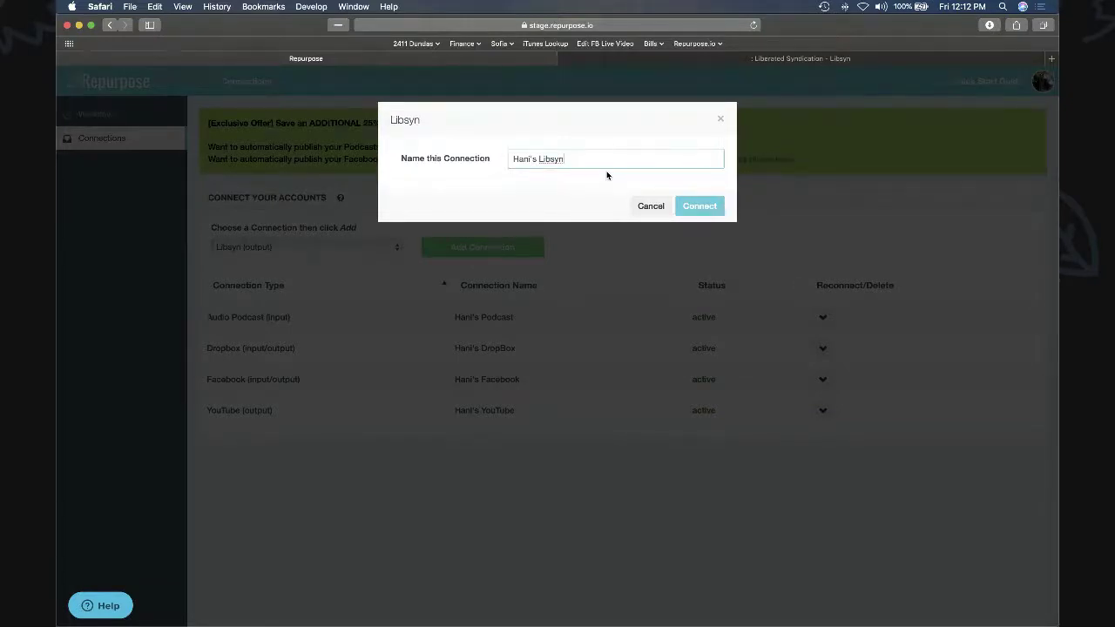
Connect the Libsyn account, accept the access request for Repurpose, and finish adding the connection.
click(692, 205)
click(428, 242)
click(428, 263)
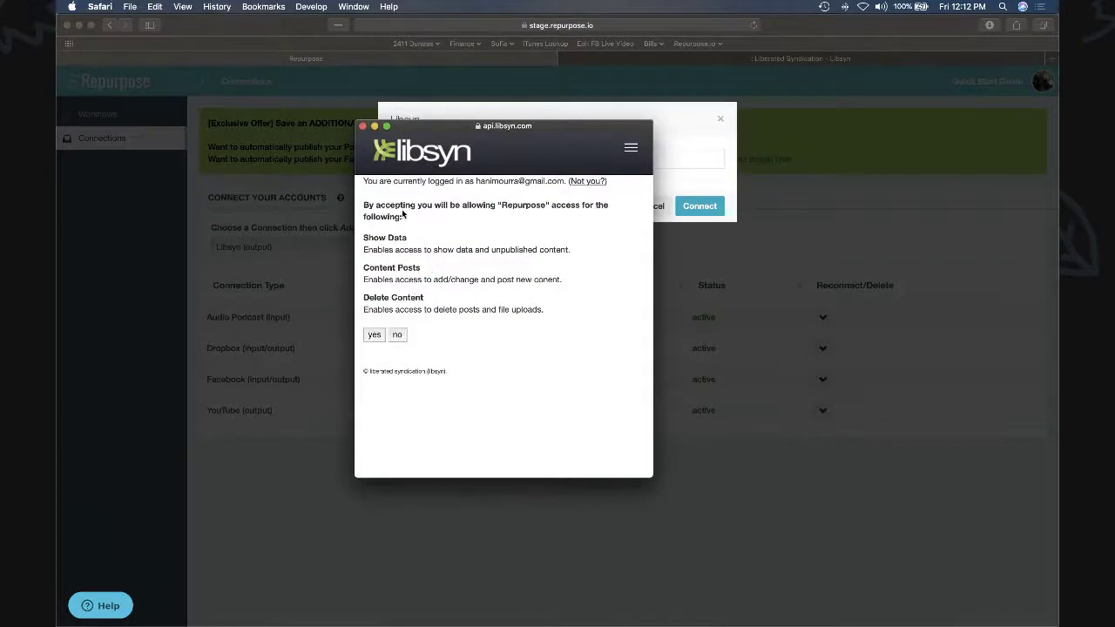
click(373, 335)
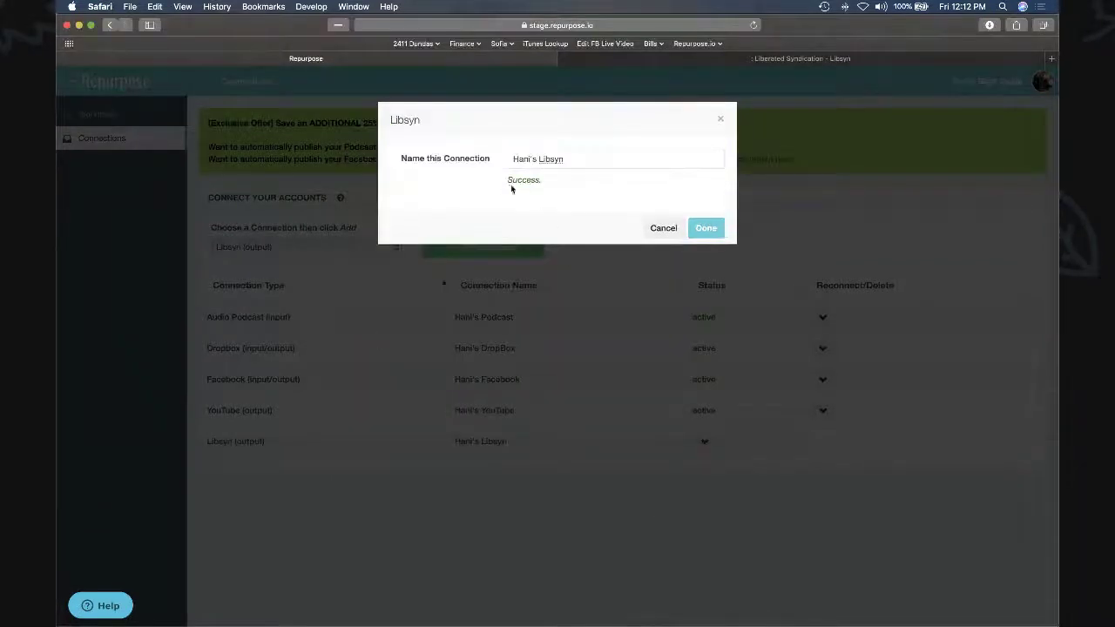
click(707, 228)
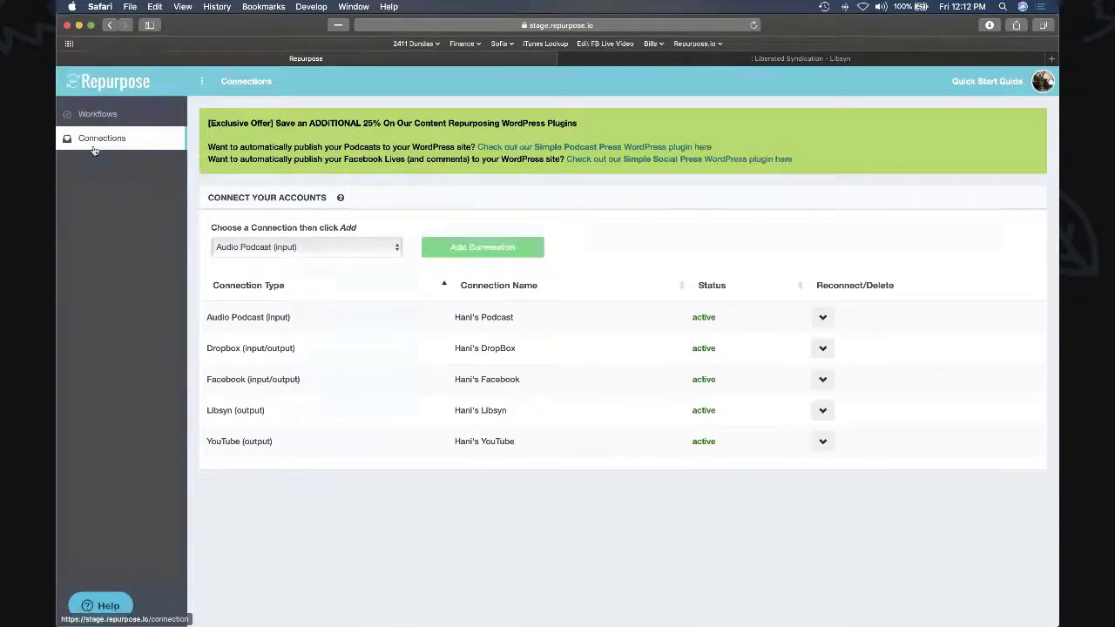
Create a new Repurpose workflow and name it "FB Live to Podcast (Libsyn)".
click(123, 111)
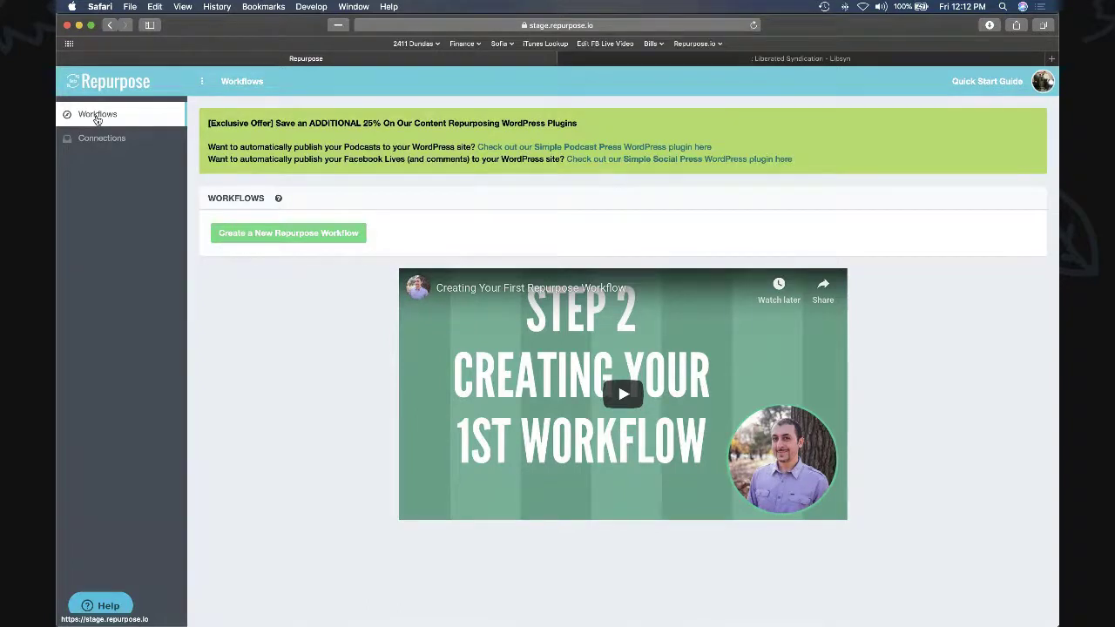
click(272, 234)
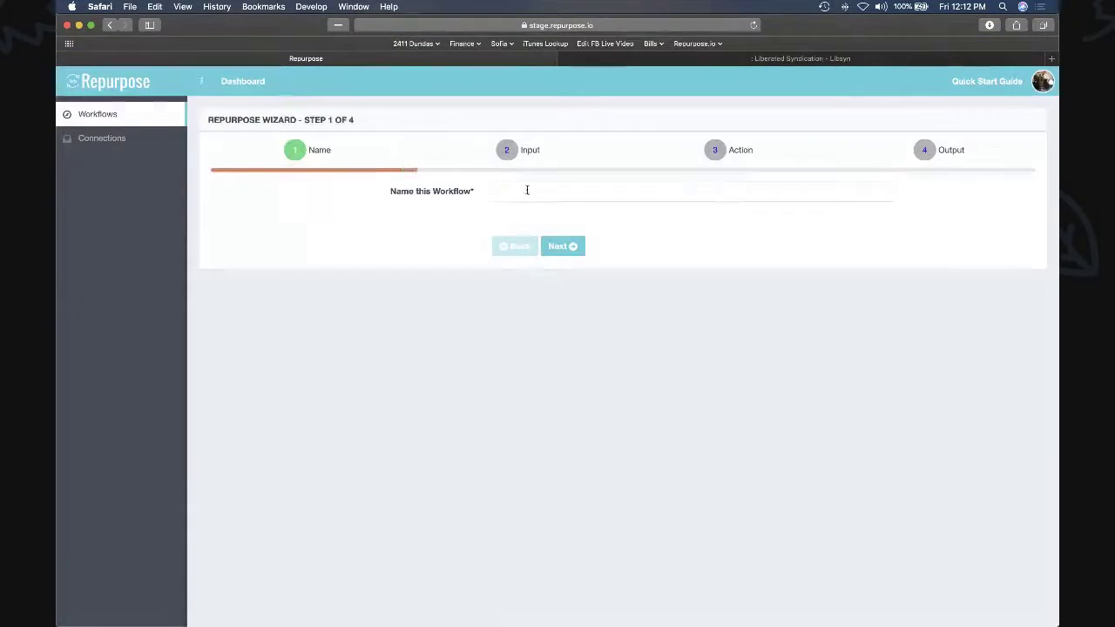
click(527, 189)
text(FB)
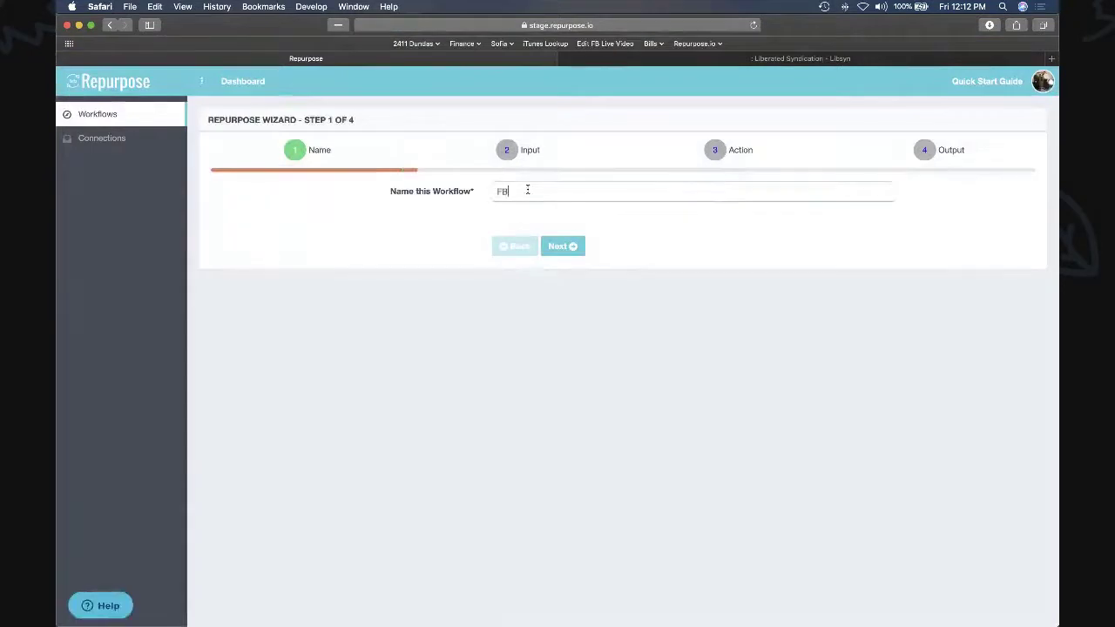
text( Live)
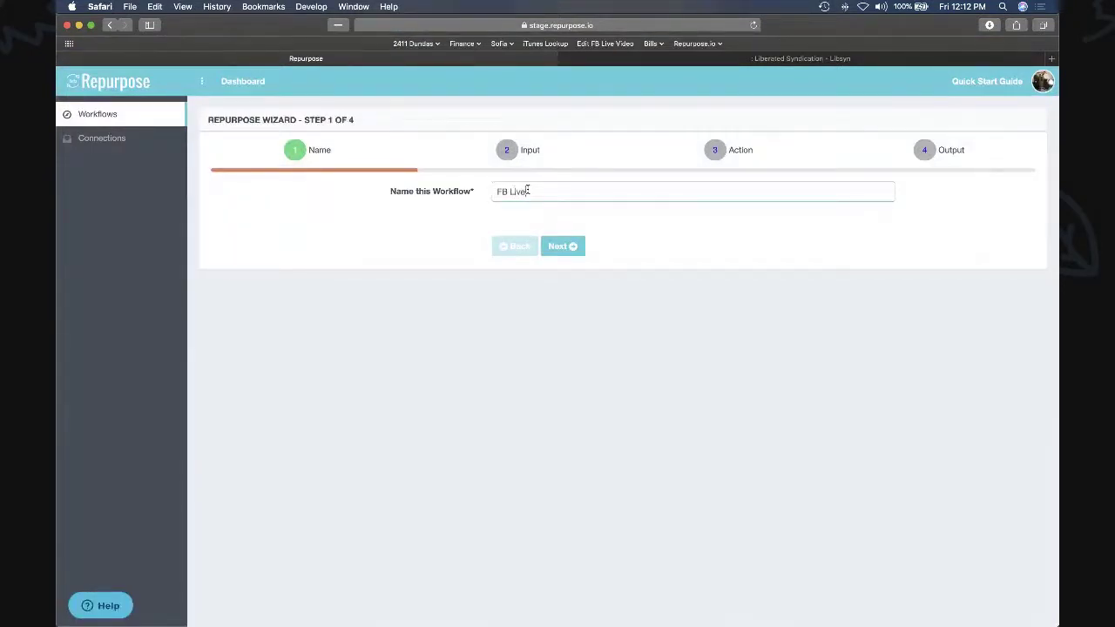
text( to Podcast (Libsyn))
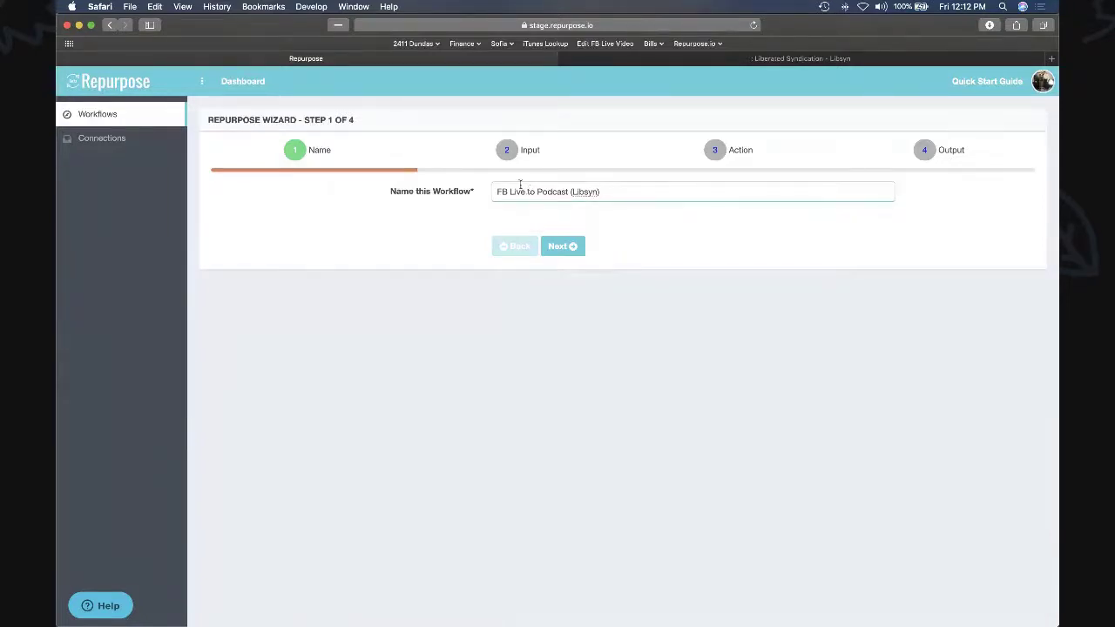
Change the workflow name to "FB Live to Audio to Podcast (Libsyn)" and continue to the input stage.
click(535, 194)
text(Au)
text(dio to)
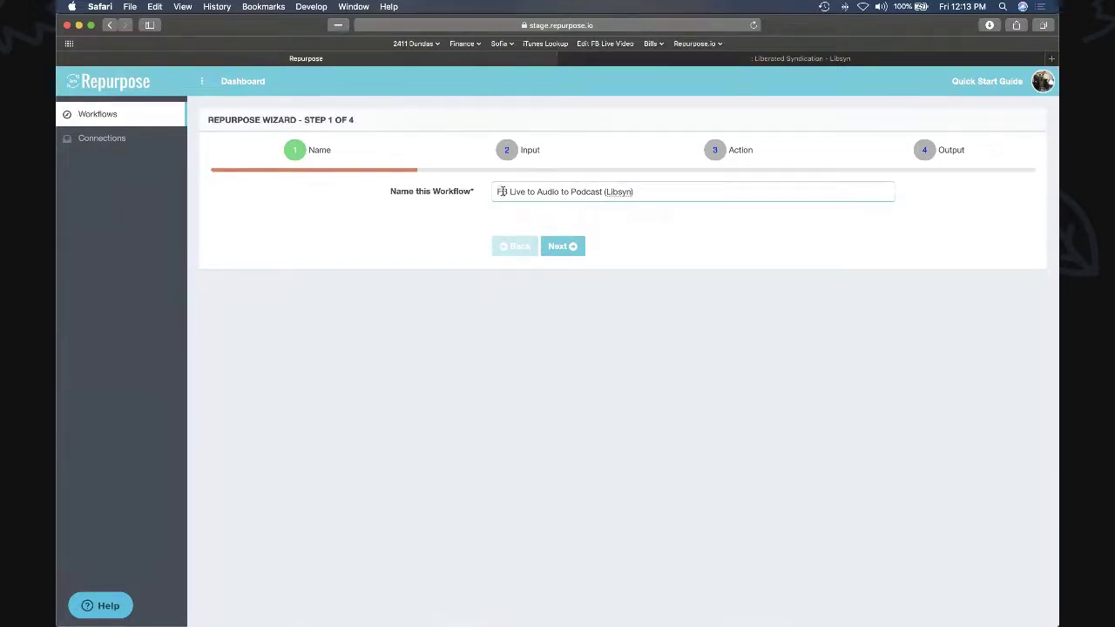
click(562, 247)
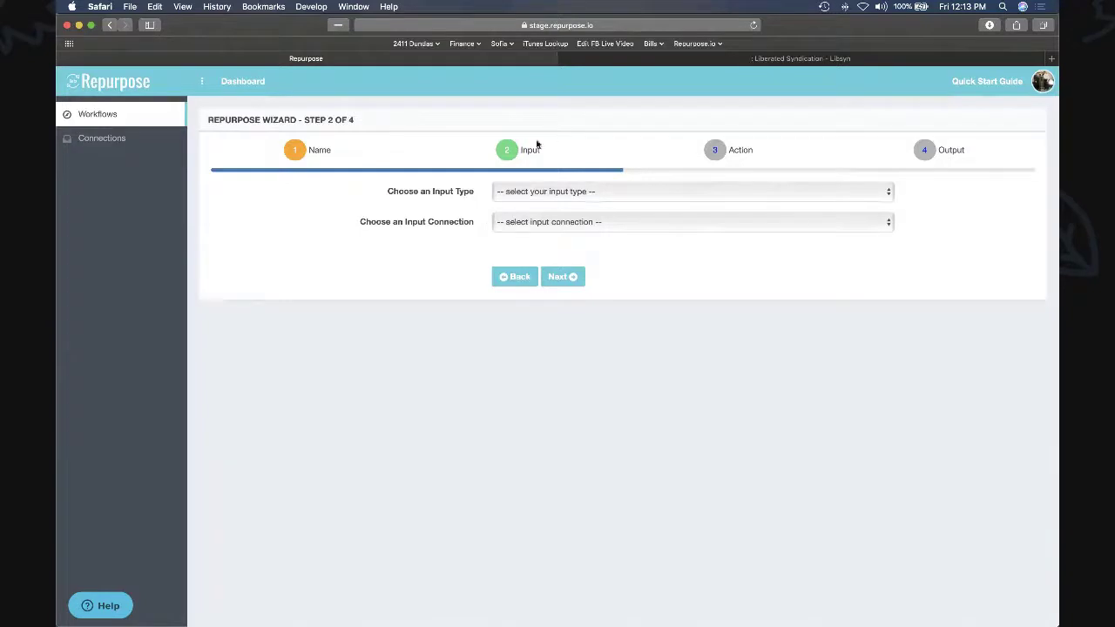
Set the workflow's input type to Facebook Live Videos, with videos imported from the Personal Profile.
click(573, 193)
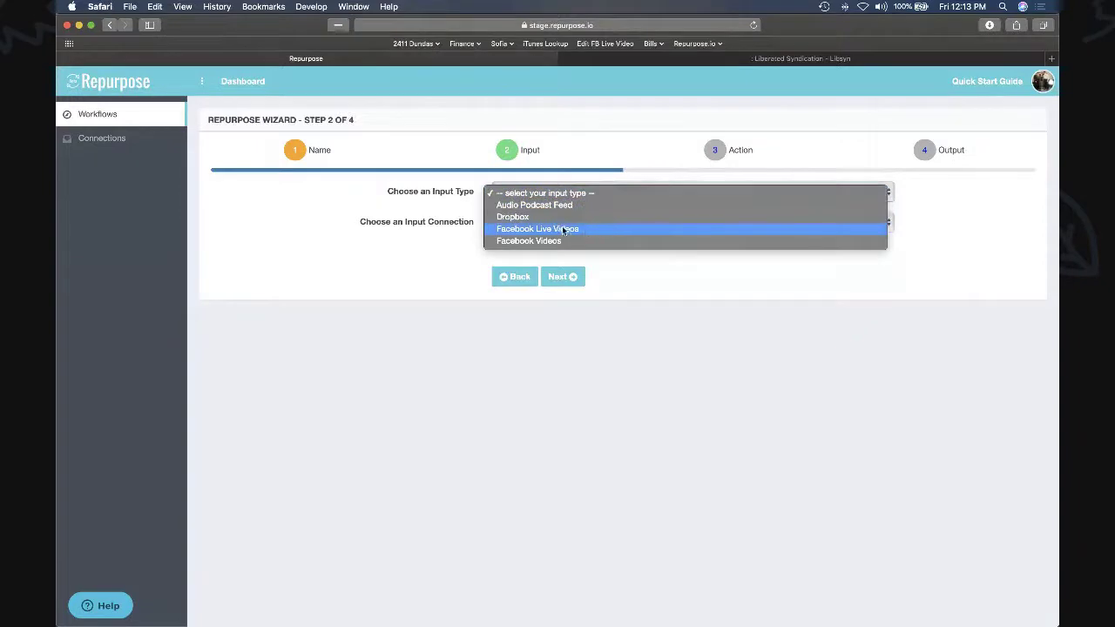
click(564, 229)
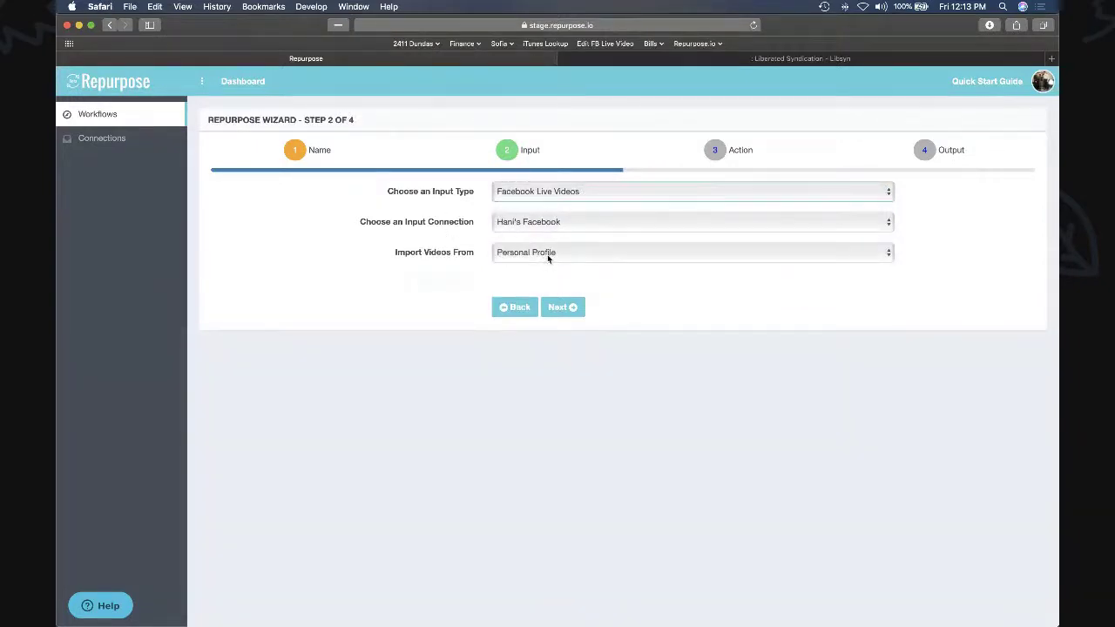
click(548, 254)
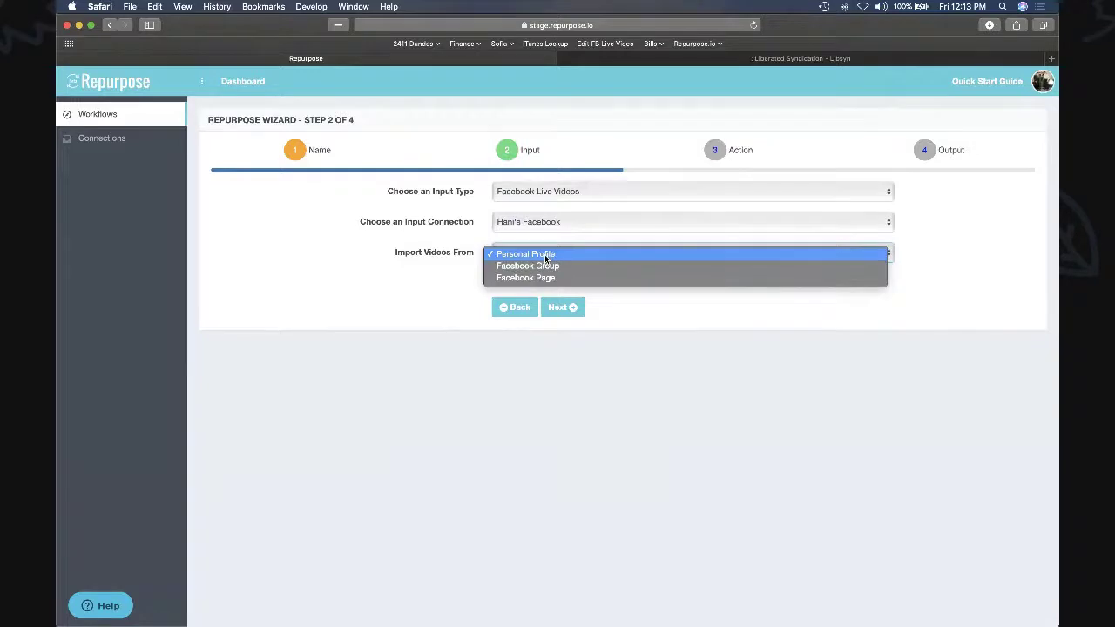
click(545, 255)
Try Facebook Page and Facebook Group as the import source, reviewing the pages and groups each one offers.
click(545, 255)
click(547, 278)
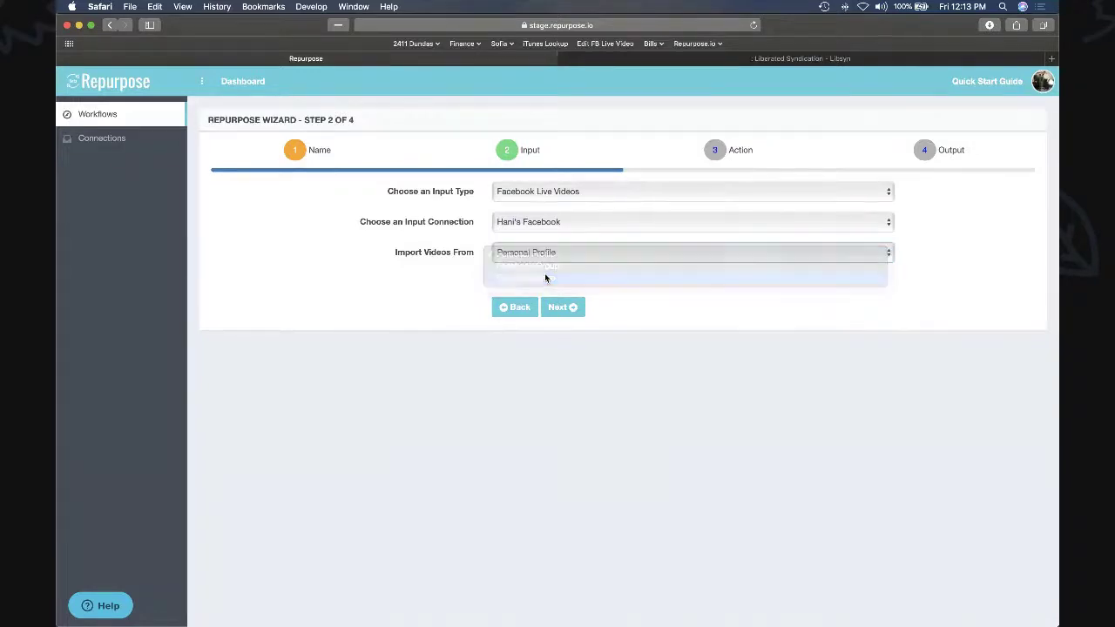
click(547, 283)
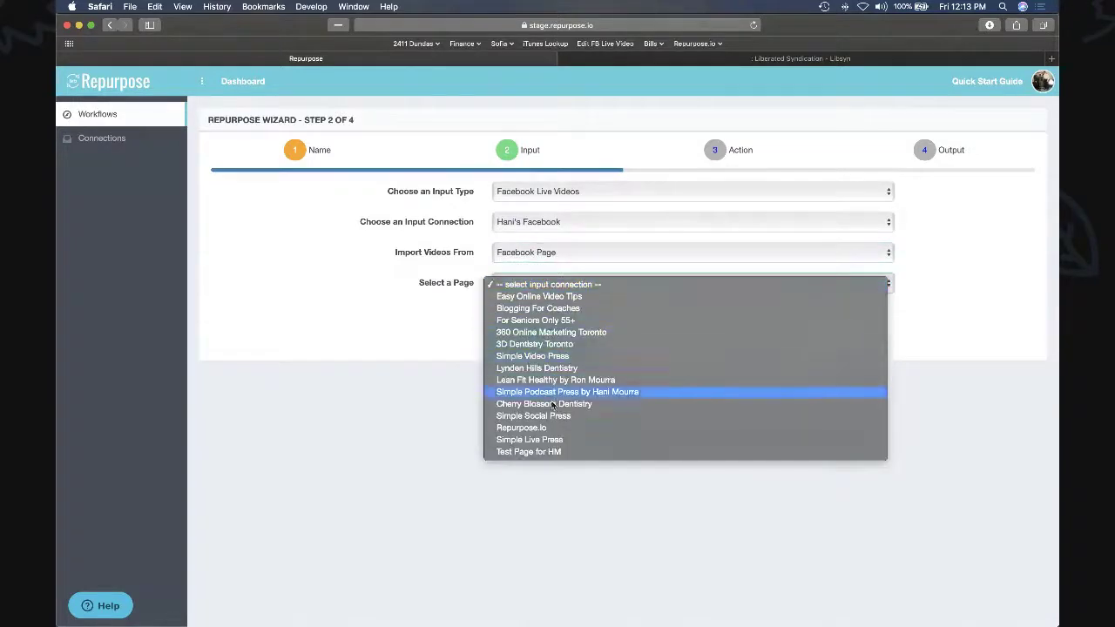
click(541, 258)
click(540, 256)
click(540, 245)
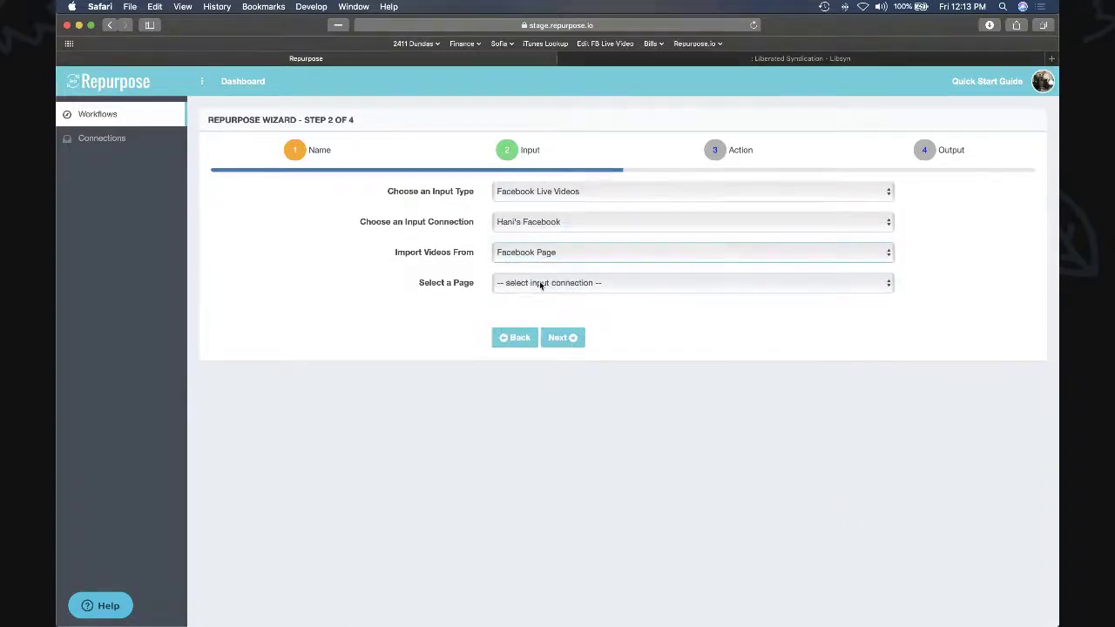
click(539, 282)
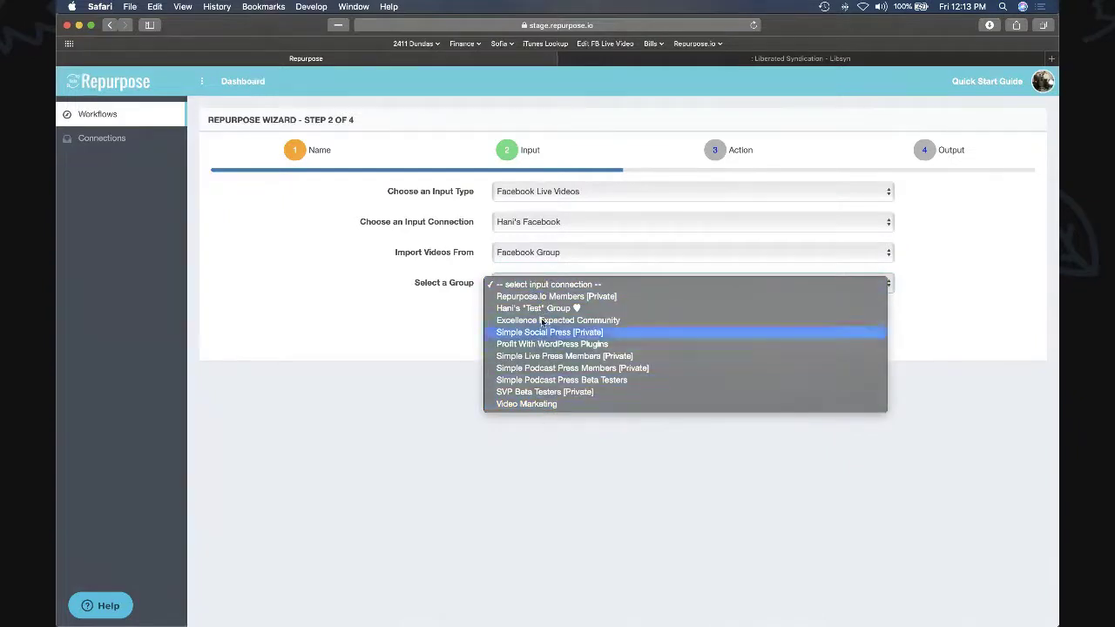
click(538, 267)
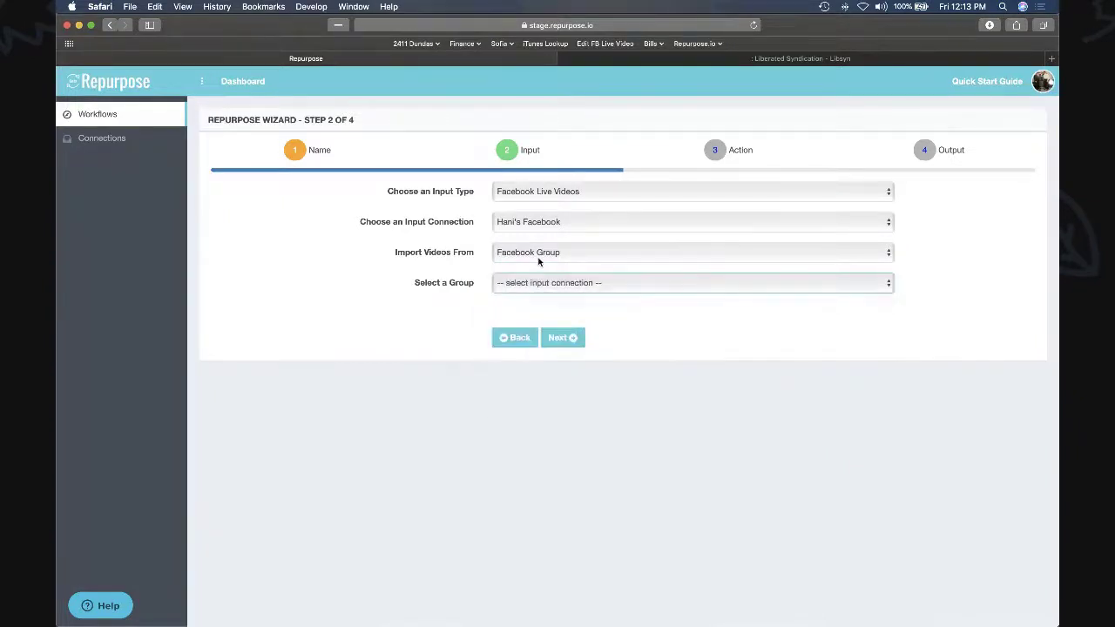
Set the video import source back to Personal Profile and continue to the action stage.
click(536, 254)
click(539, 243)
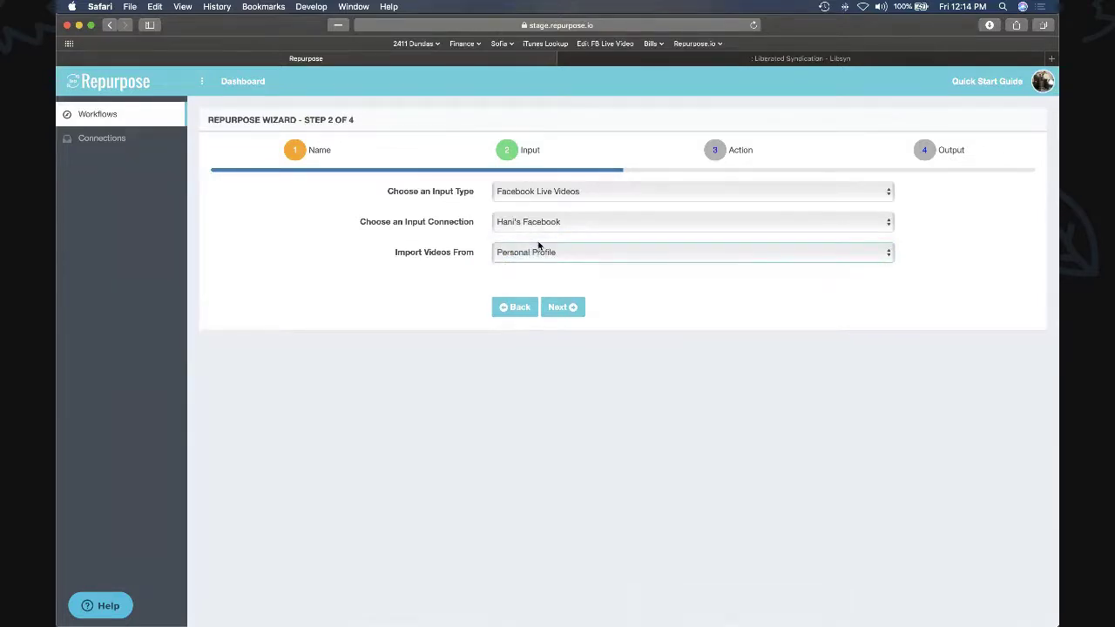
click(550, 309)
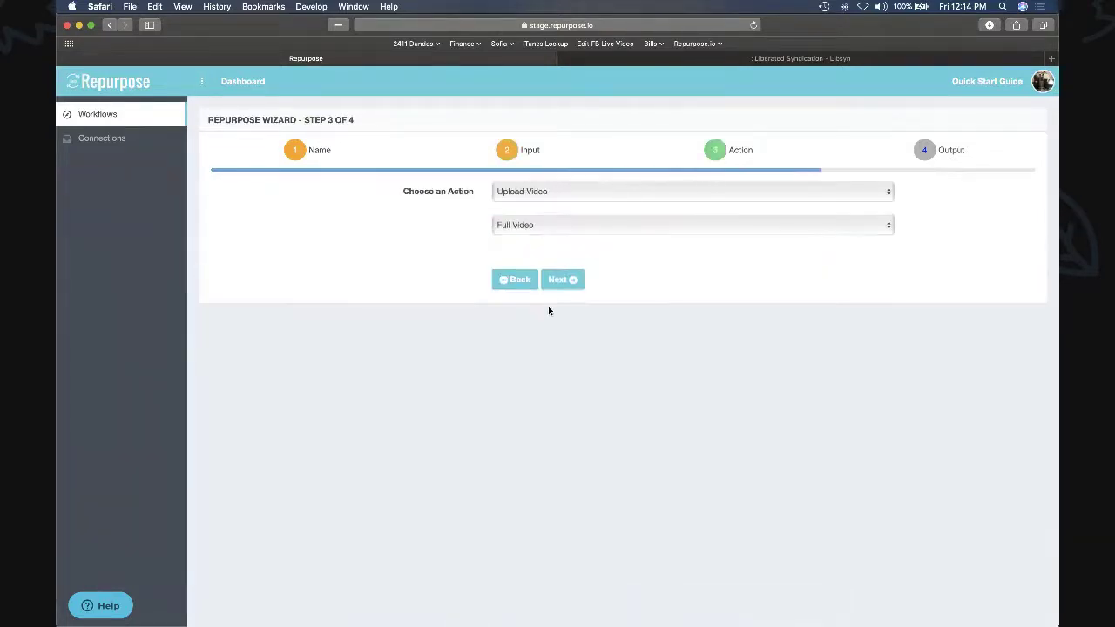
Set the workflow's action to Convert Video to Audio and continue to the output stage.
click(528, 194)
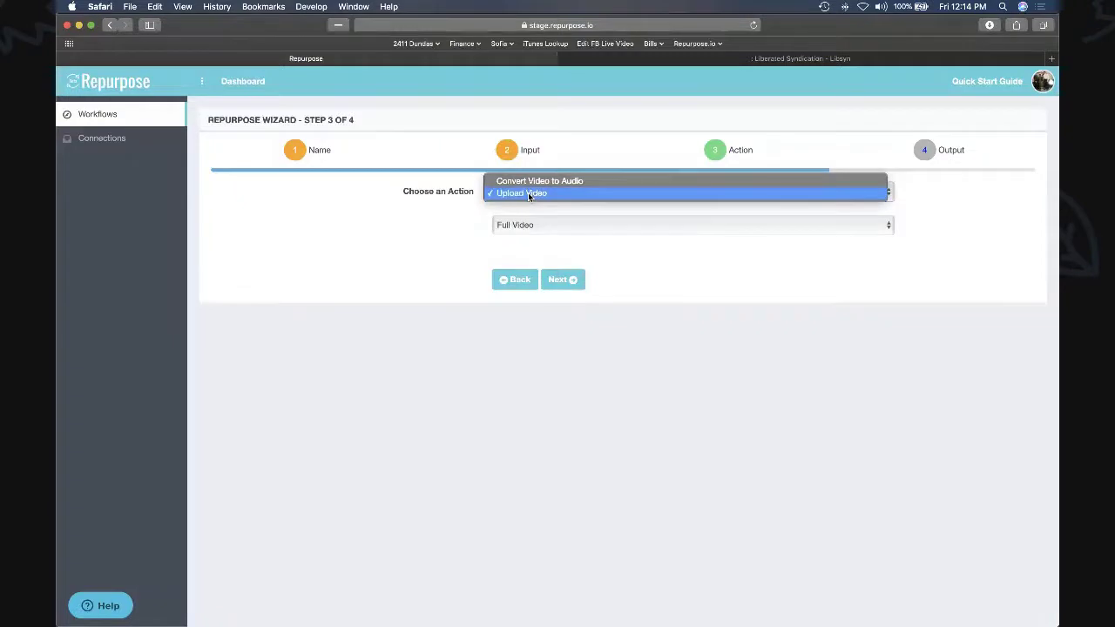
click(627, 180)
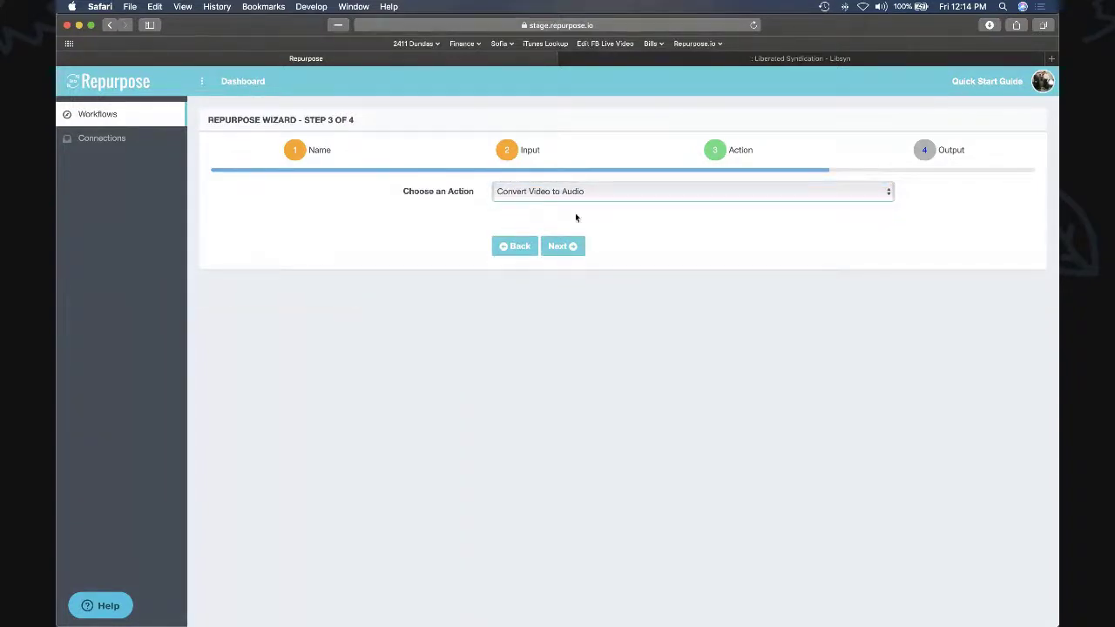
click(562, 248)
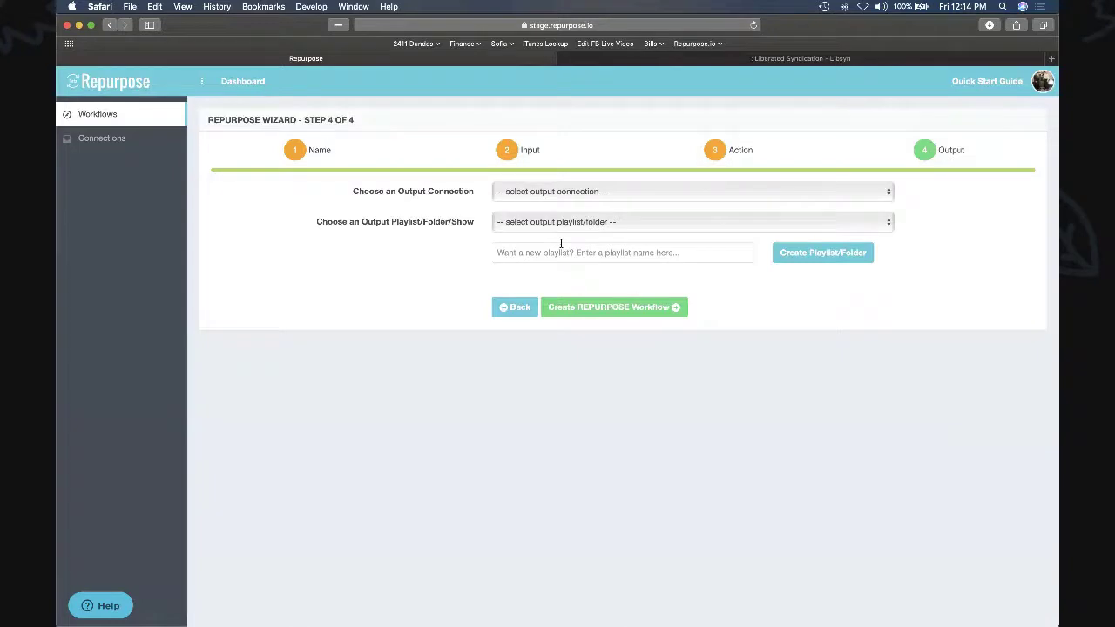
Set the Libsyn connection and its podcast show as the output, create the workflow, and review its list of videos.
click(567, 191)
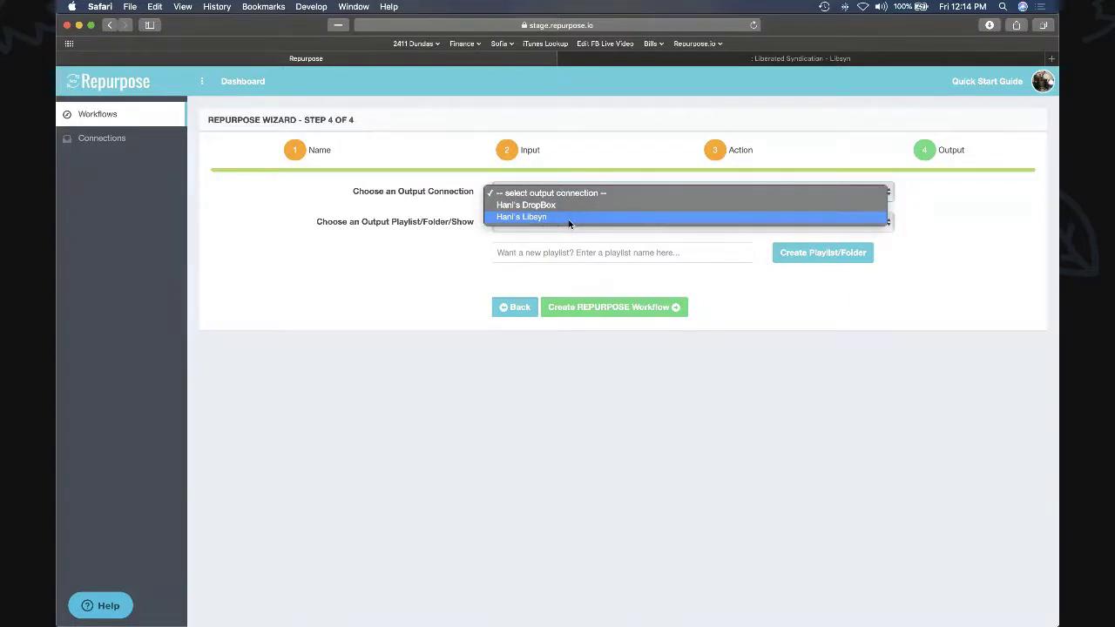
click(569, 224)
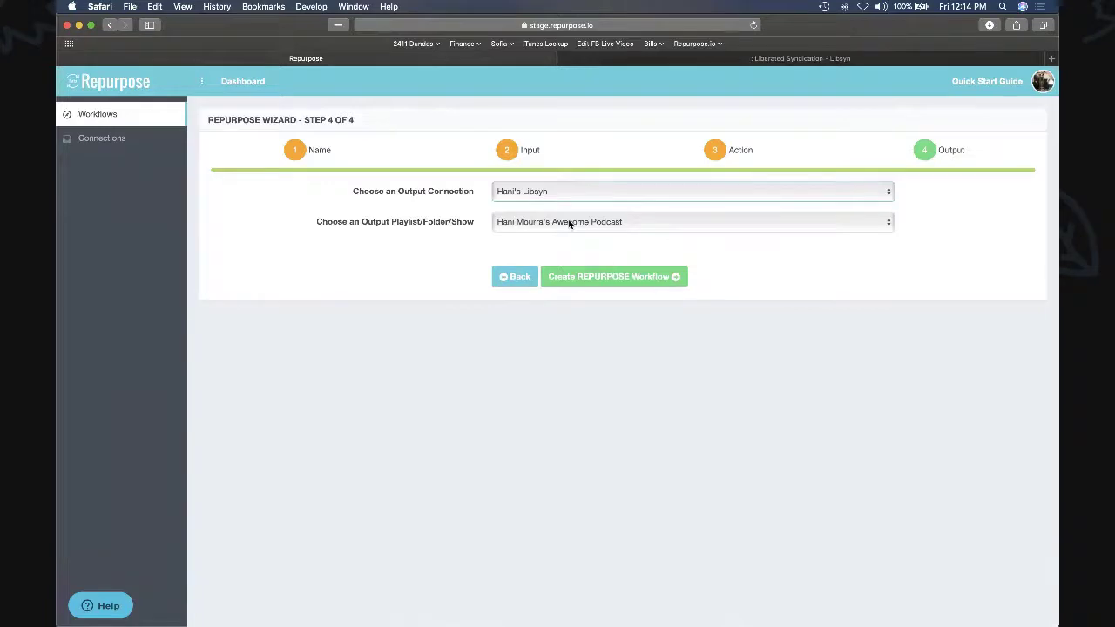
click(630, 281)
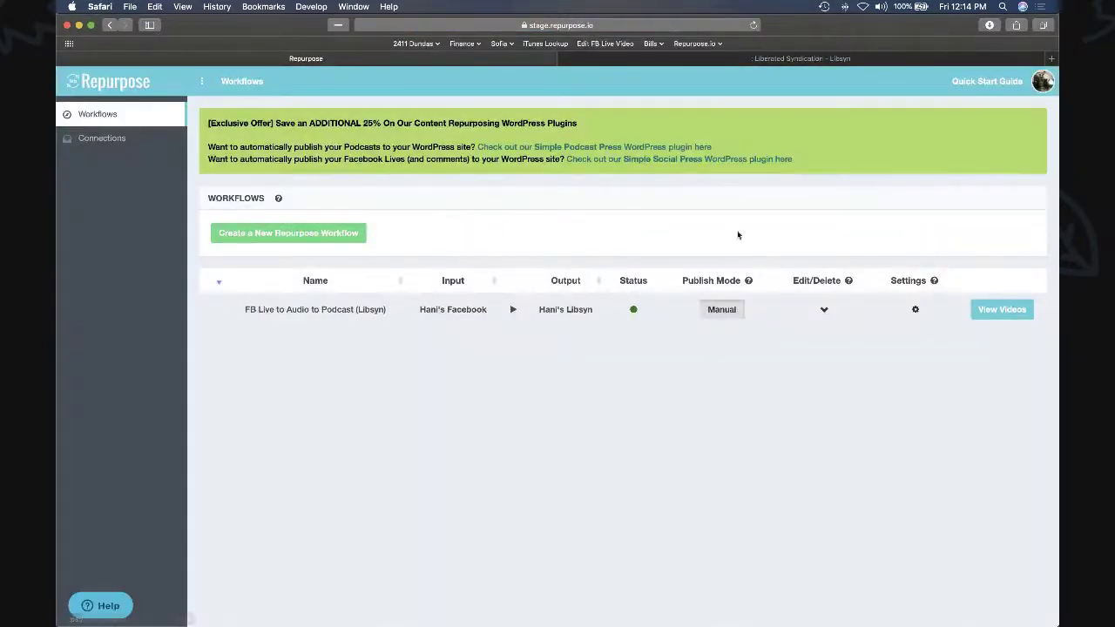
click(1002, 311)
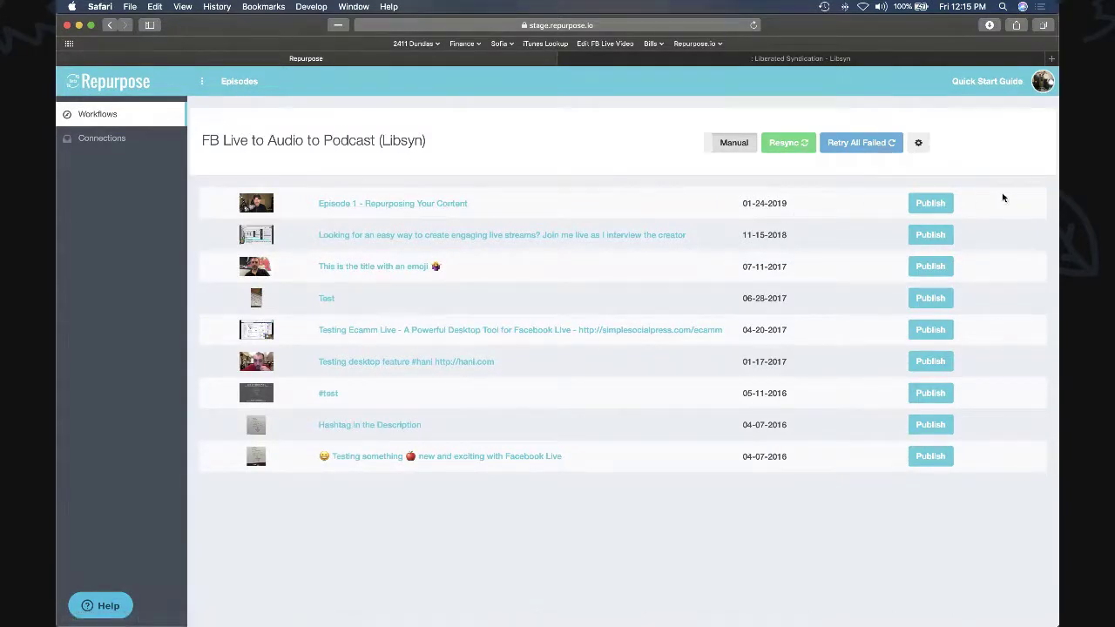
click(104, 115)
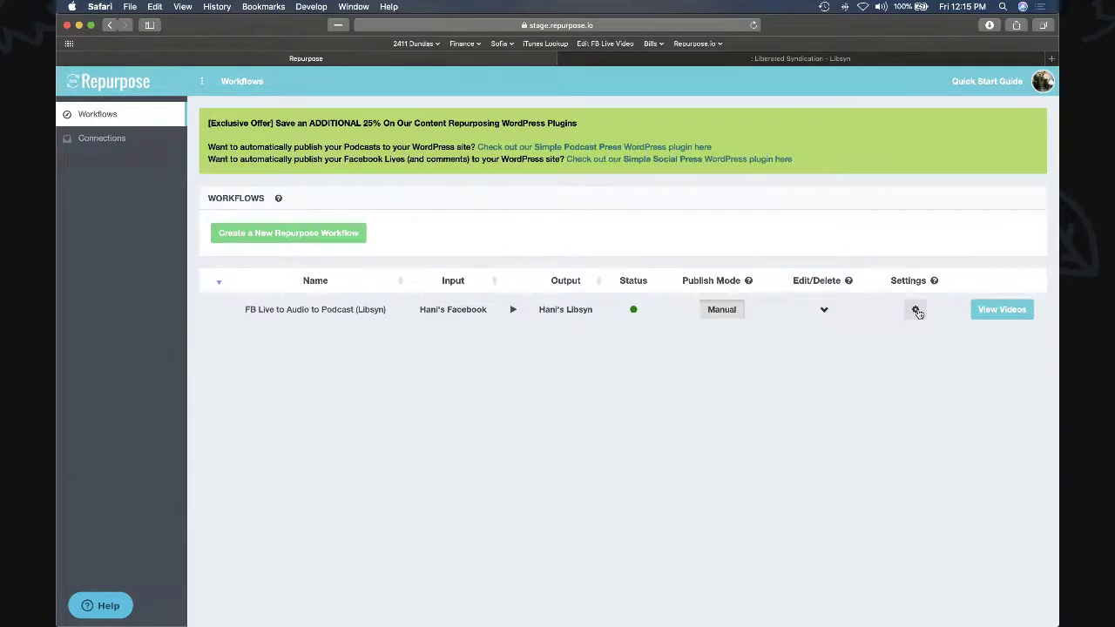
Upload intro.mp3 as the intro file in the settings of the FB Live to Audio to Podcast (Libsyn) workflow.
click(917, 311)
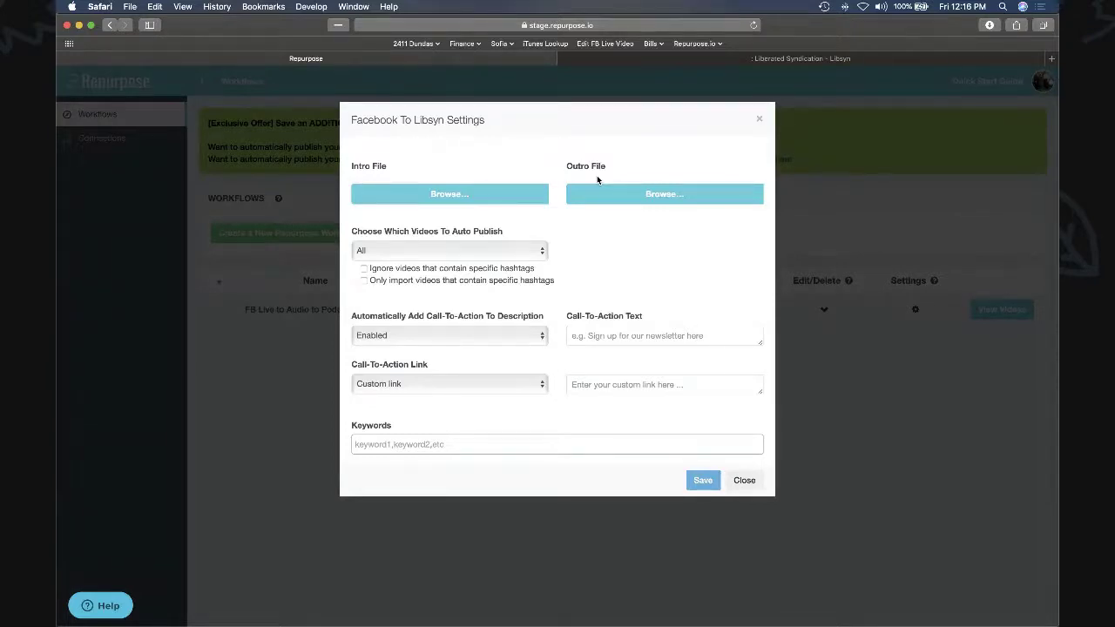
click(449, 194)
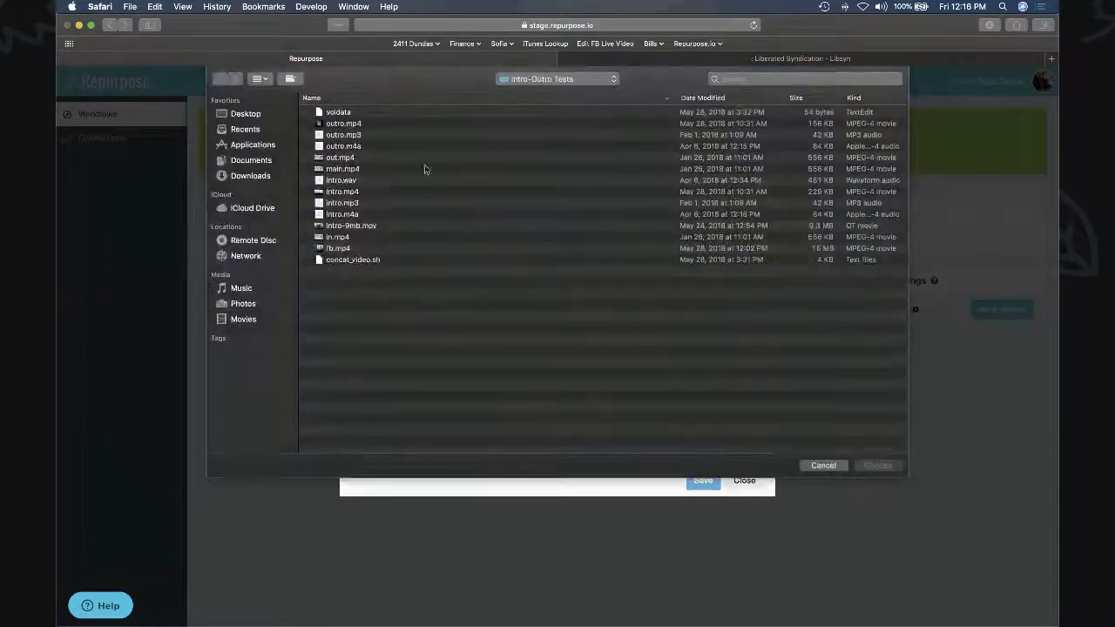
click(351, 203)
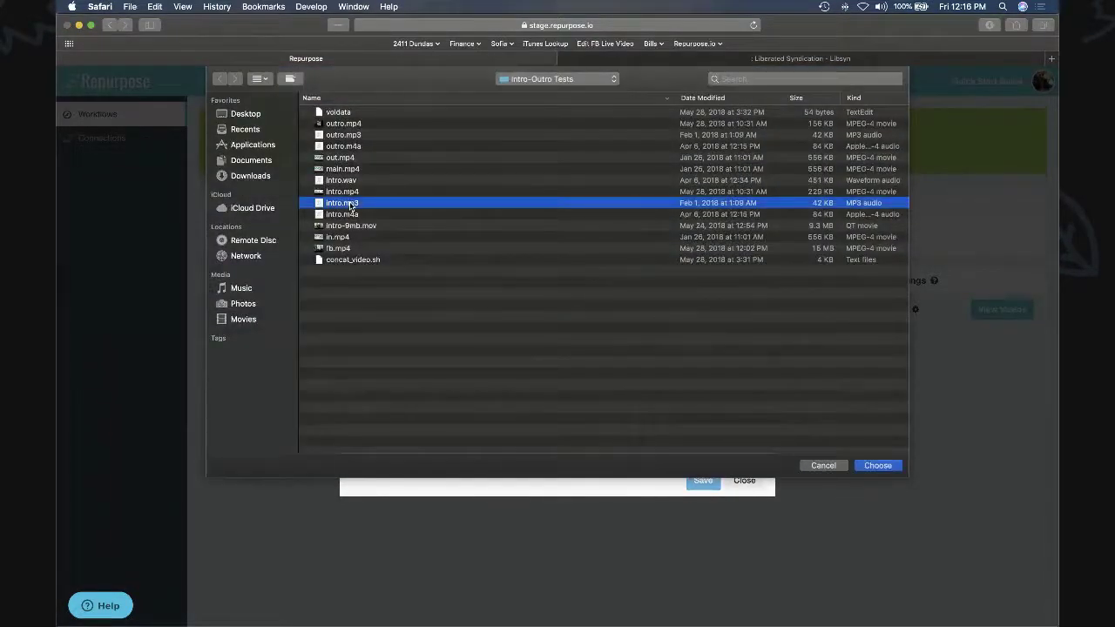
click(879, 466)
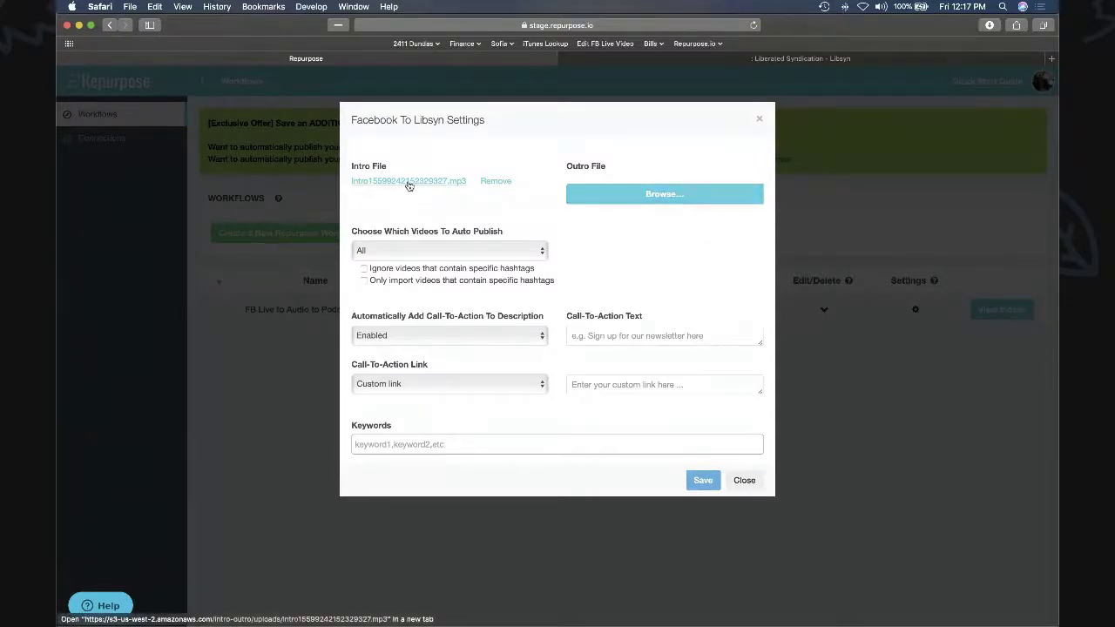
Set the workflow's Publish Status to Published.
scroll(552, 292, down, 1)
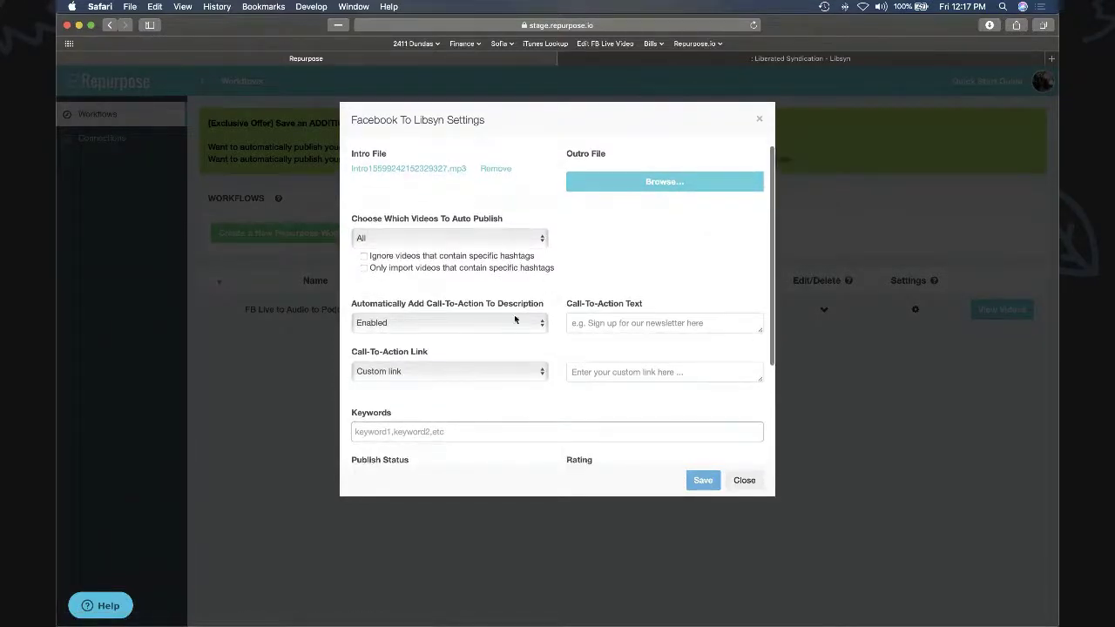
scroll(497, 332, down, 4)
scroll(496, 334, down, 3)
scroll(496, 334, up, 2)
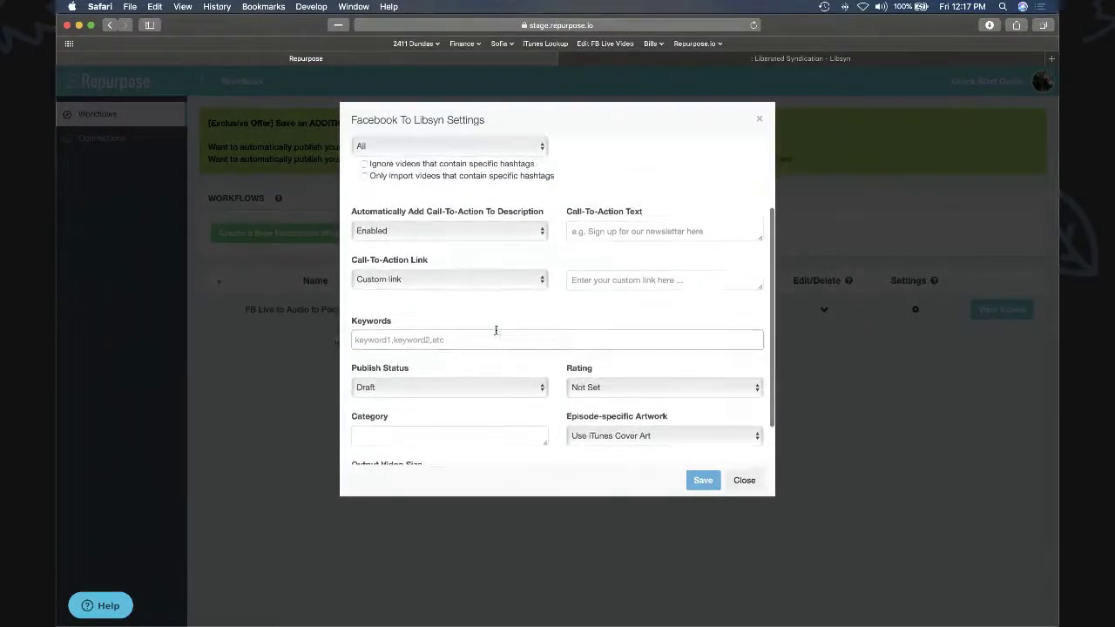
click(509, 398)
click(505, 399)
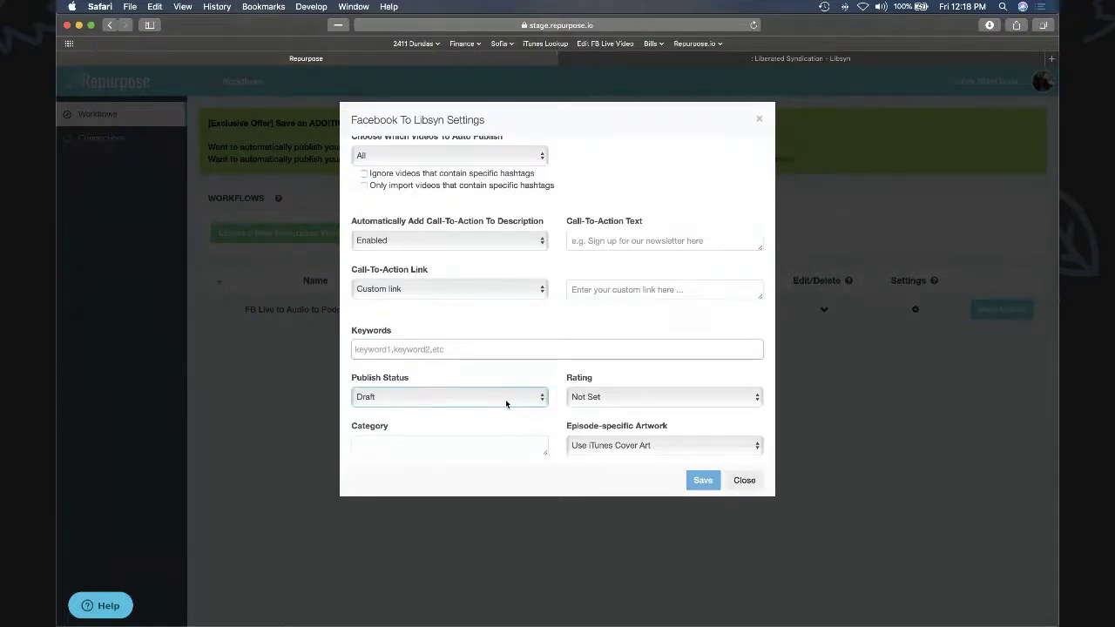
click(506, 399)
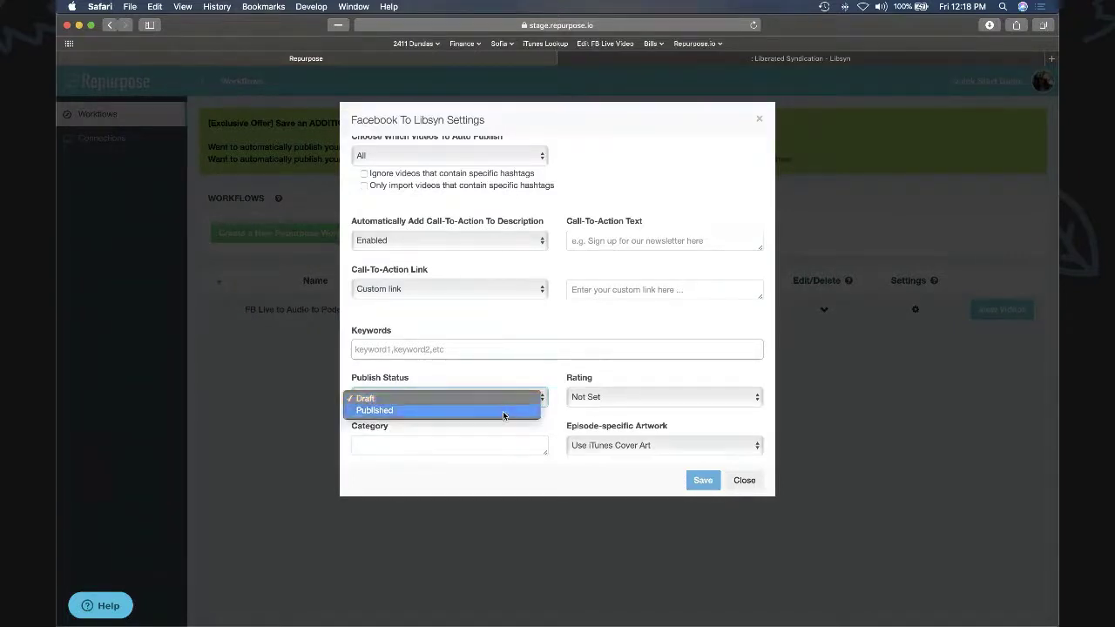
click(502, 417)
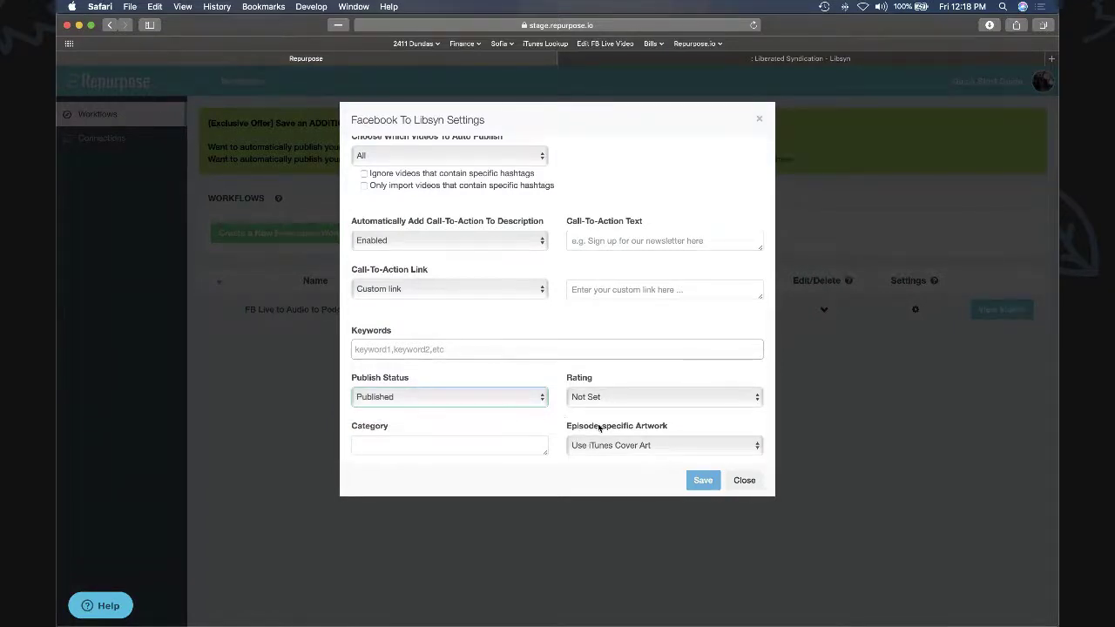
Examine the Episode-specific Artwork, Category and Rating settings, keeping Use iTunes Cover Art and Not Set.
scroll(599, 429, down, 1)
scroll(598, 429, up, 1)
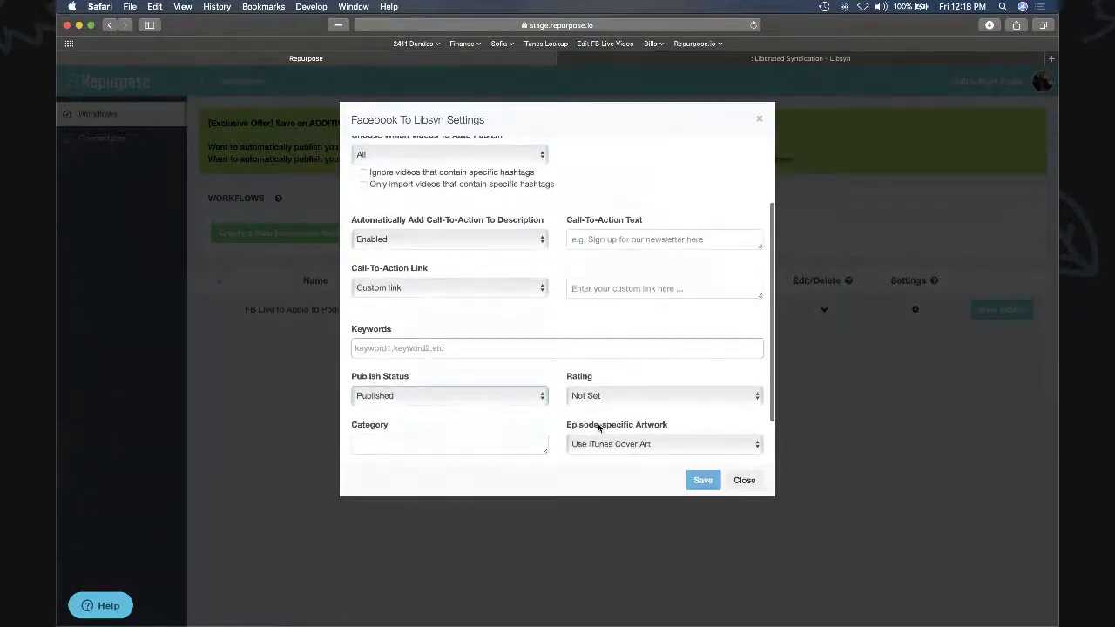
click(650, 444)
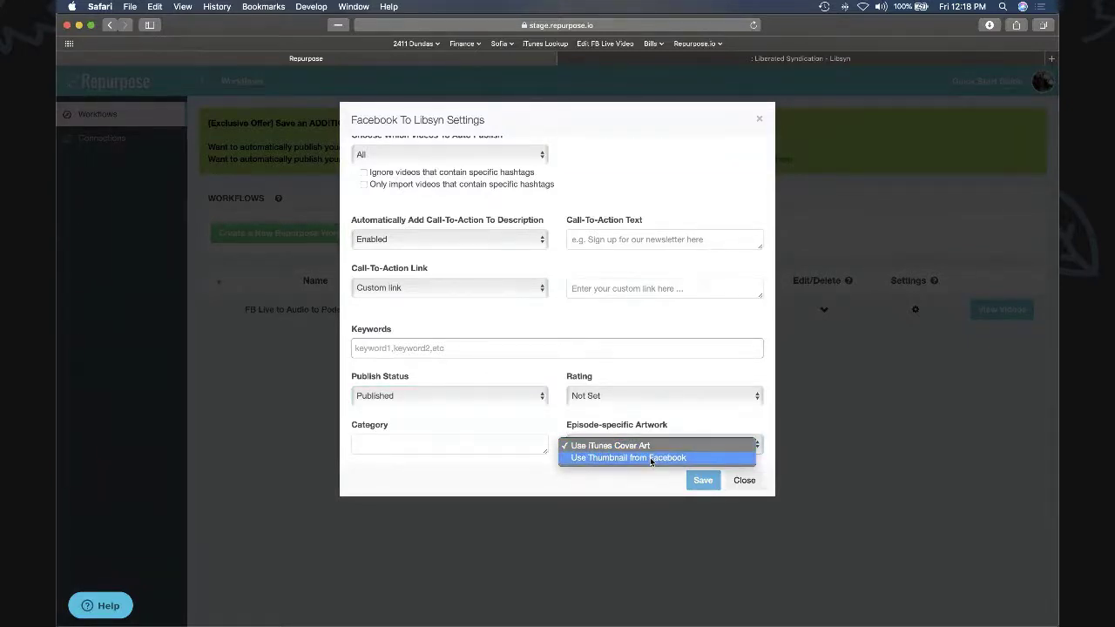
click(650, 446)
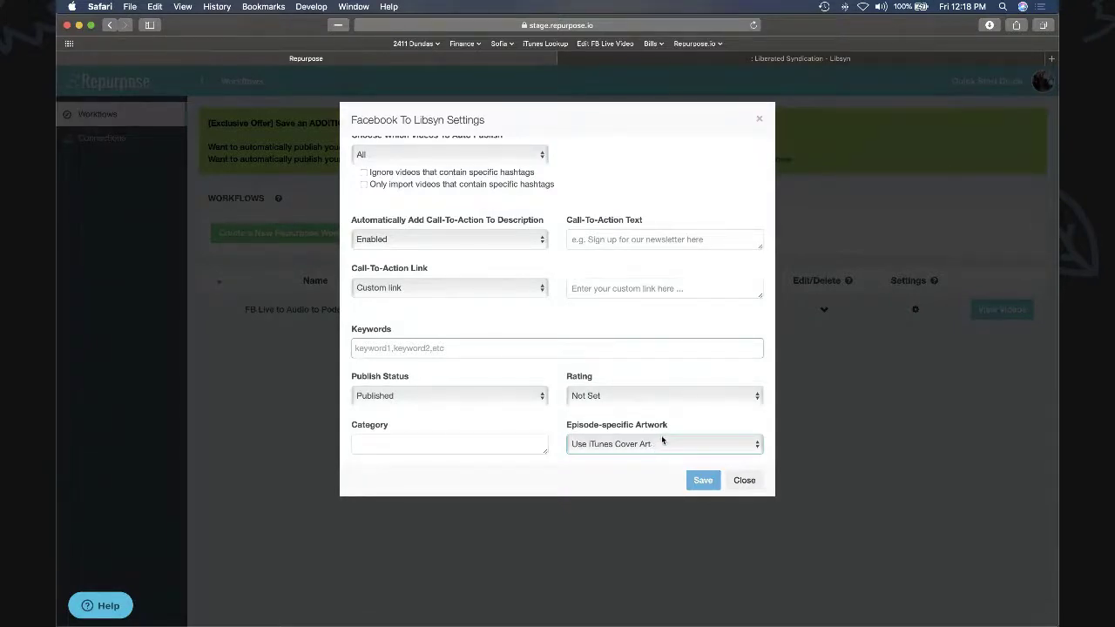
scroll(662, 439, down, 1)
click(488, 434)
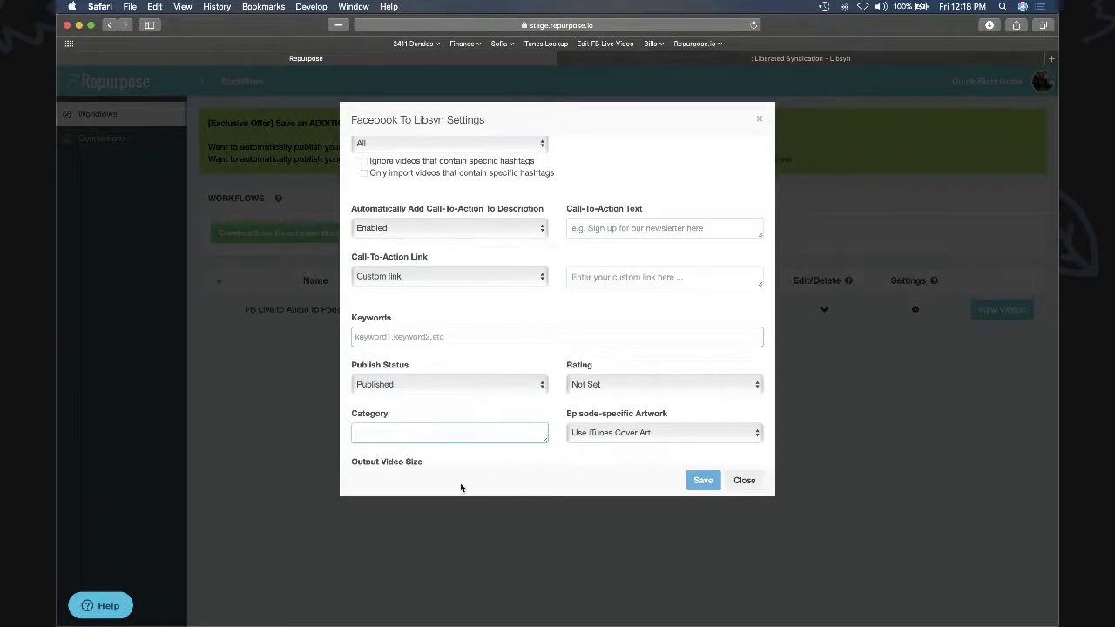
click(653, 380)
click(648, 382)
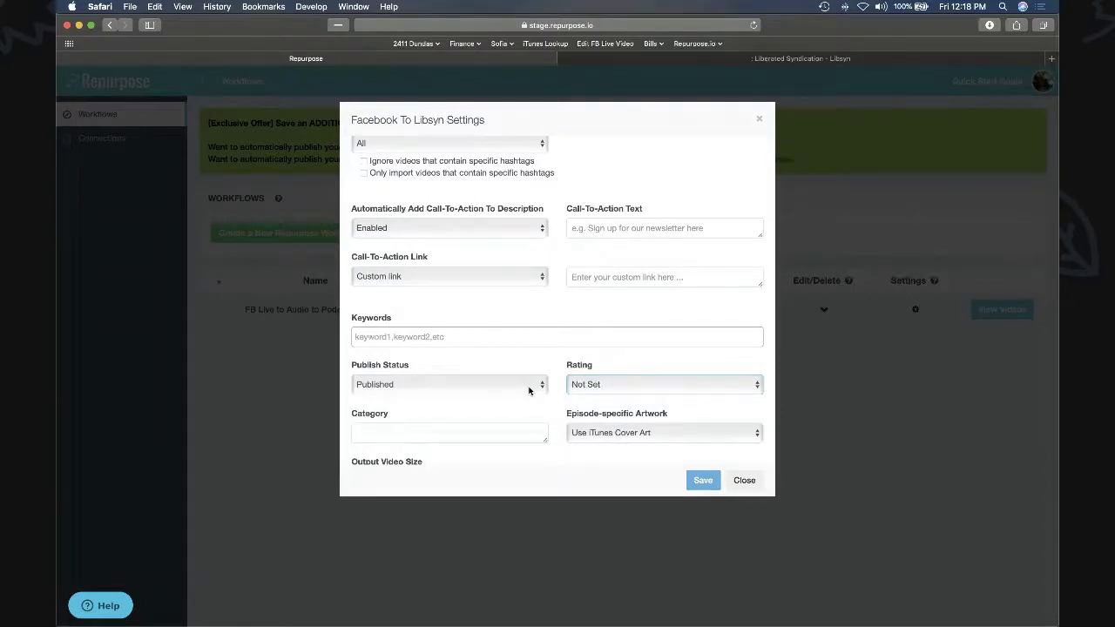
Keep the Publish Status at Published and save the workflow settings.
click(448, 388)
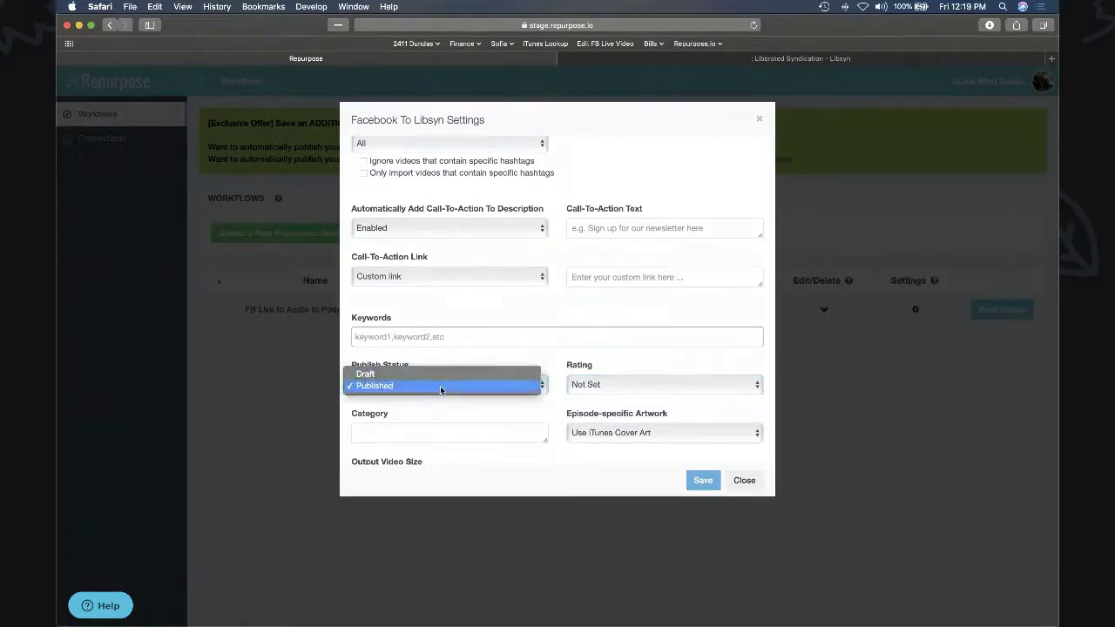
click(433, 387)
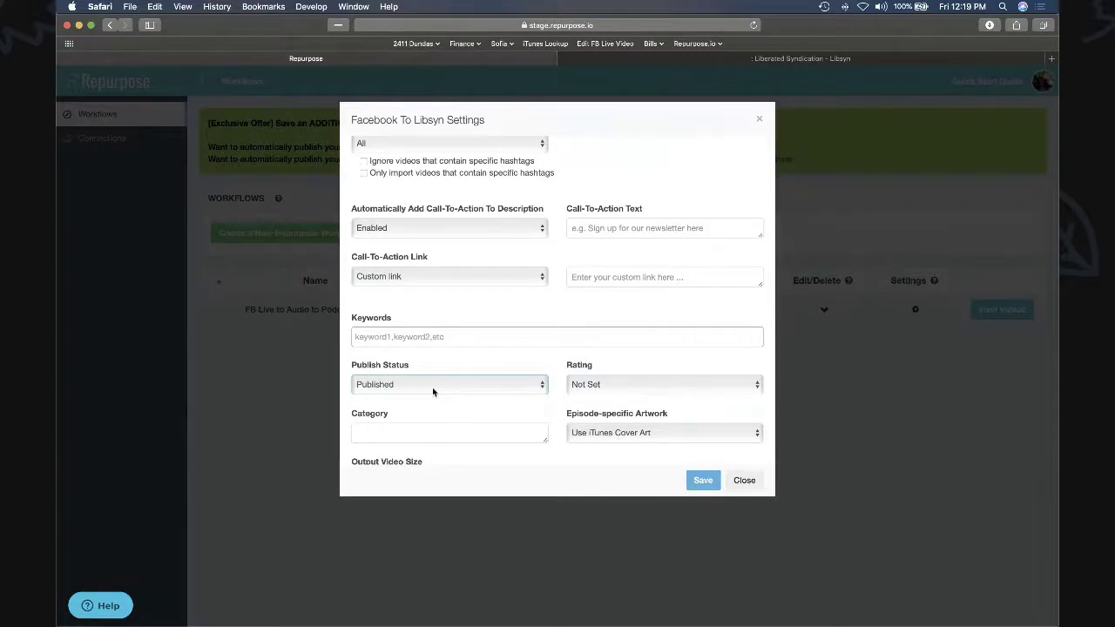
click(703, 480)
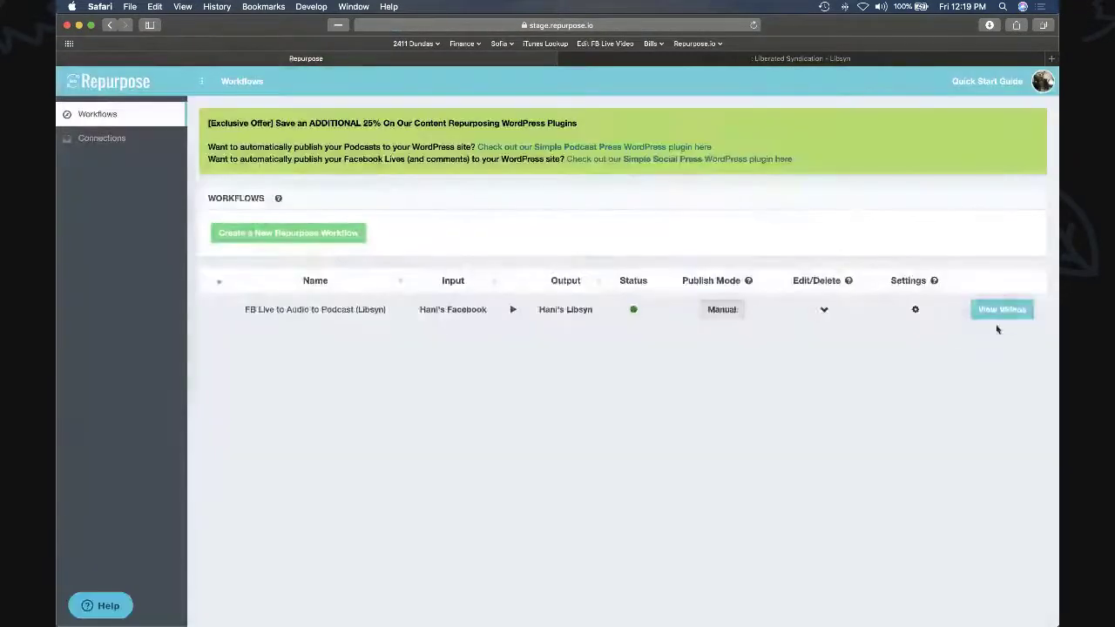
Open the publish settings of the video dated 01-24-2019 and change its headline to "Episode 0 - Repurposing Your Content".
click(1012, 311)
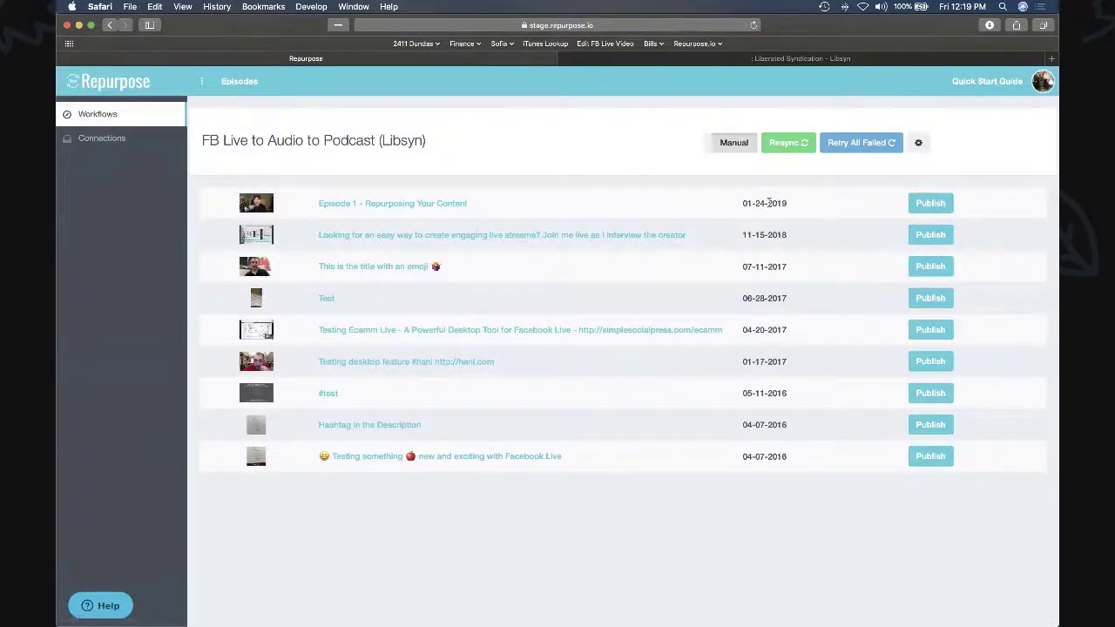
click(930, 205)
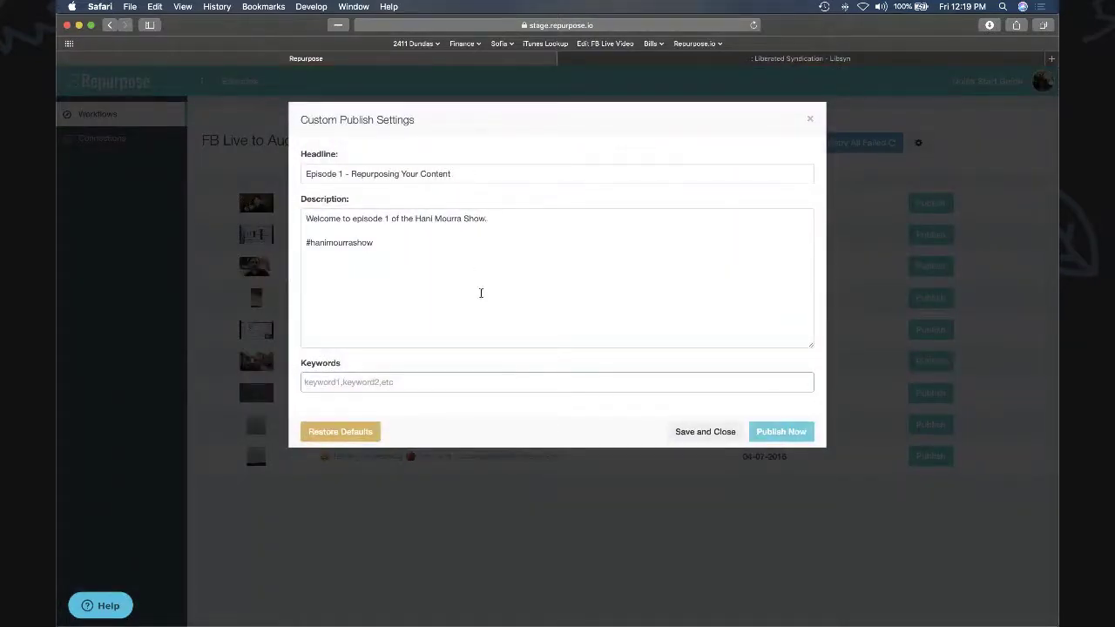
click(433, 236)
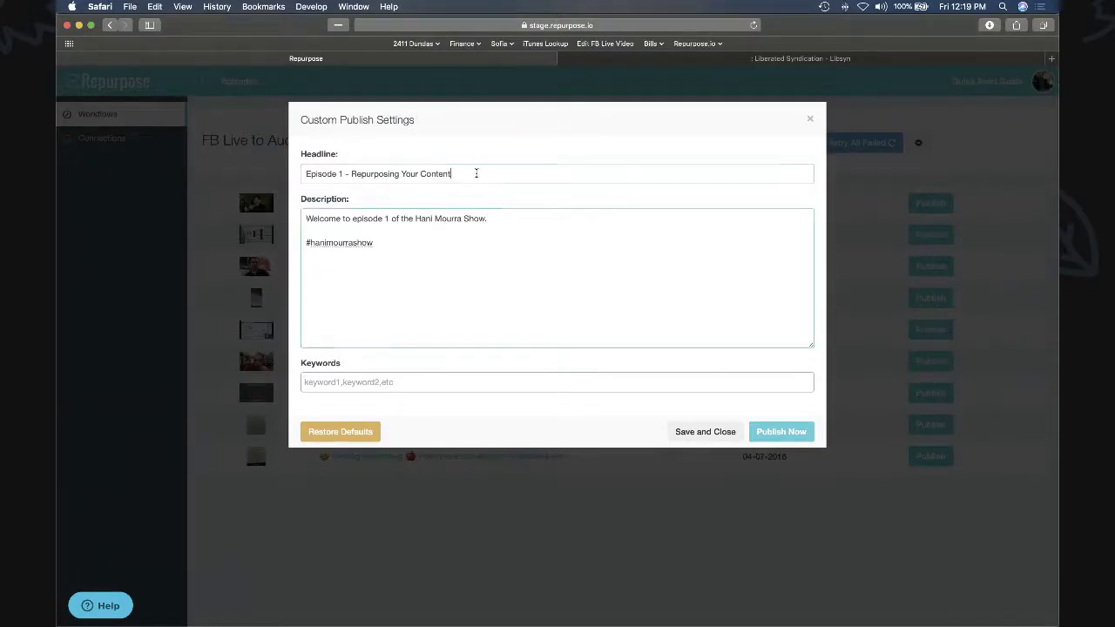
drag(476, 174, 373, 173)
click(341, 173)
key(BackSpace)
text(0)
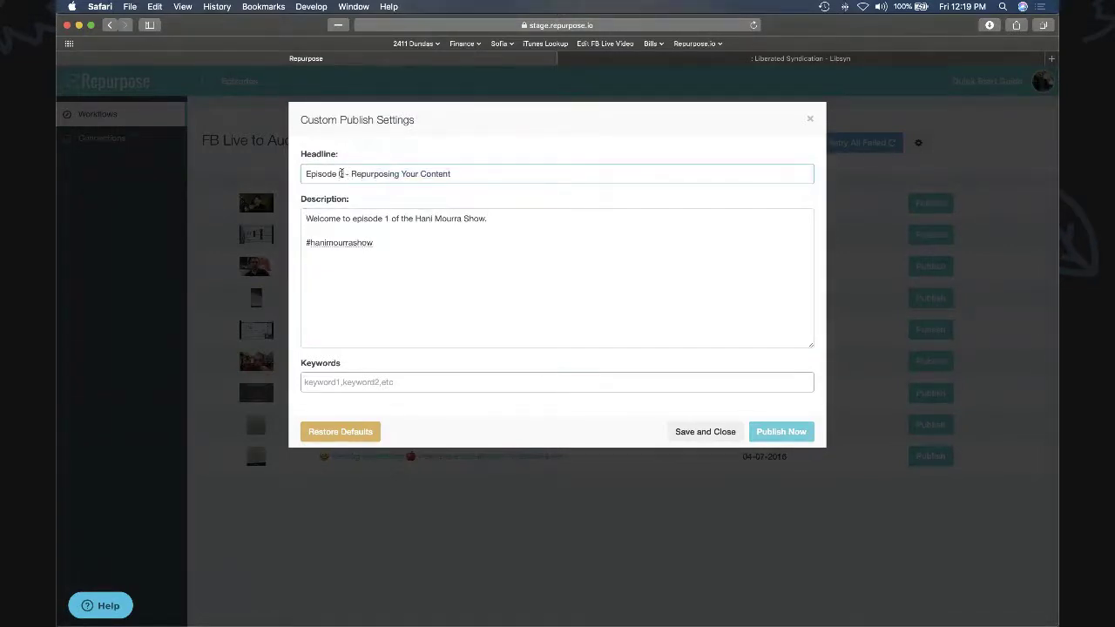
Replace the video's description with "This is a epsiosde blah blah".
drag(401, 239, 298, 214)
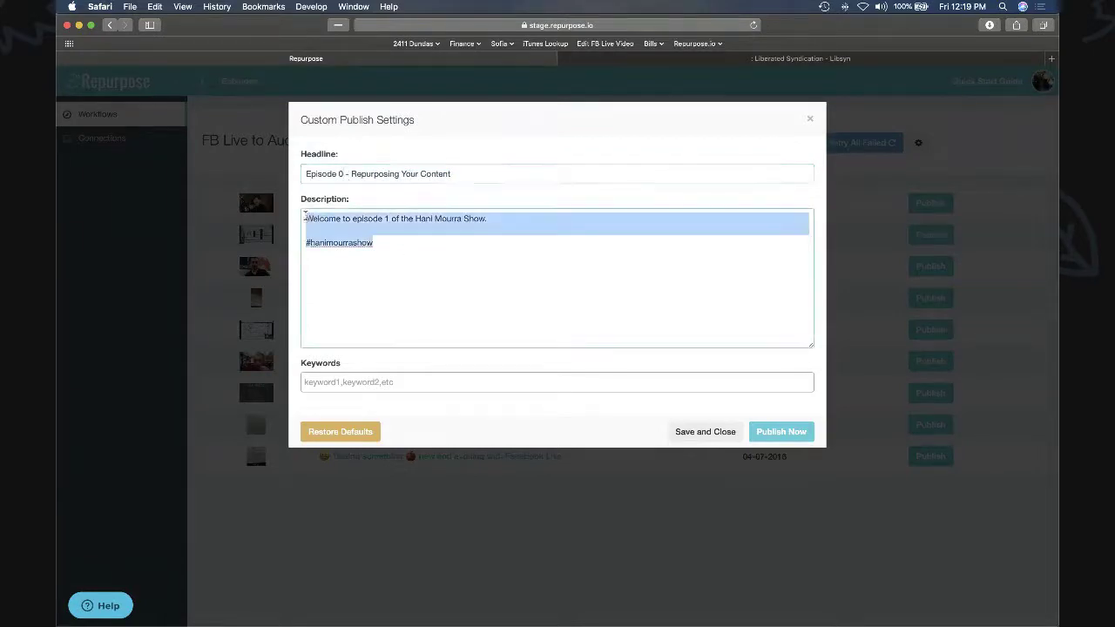
text(h)
key(BackSpace)
text(THis)
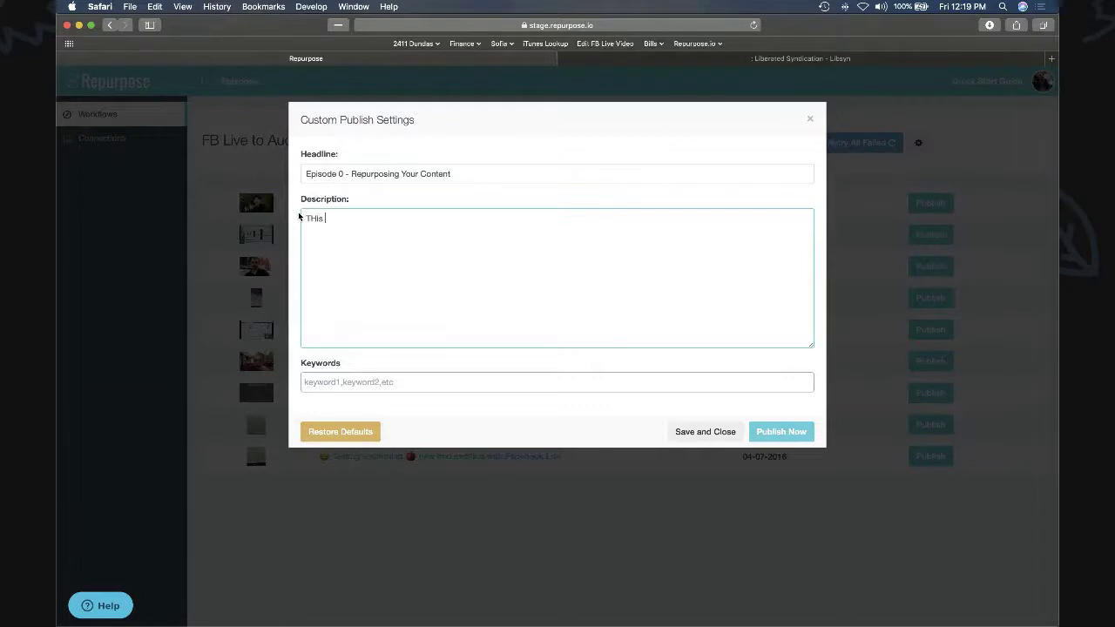
key(BackSpace)
key(BackSpace)
key(BackSpace)
text(his is a)
text( epsiosde bl)
text(ah blah)
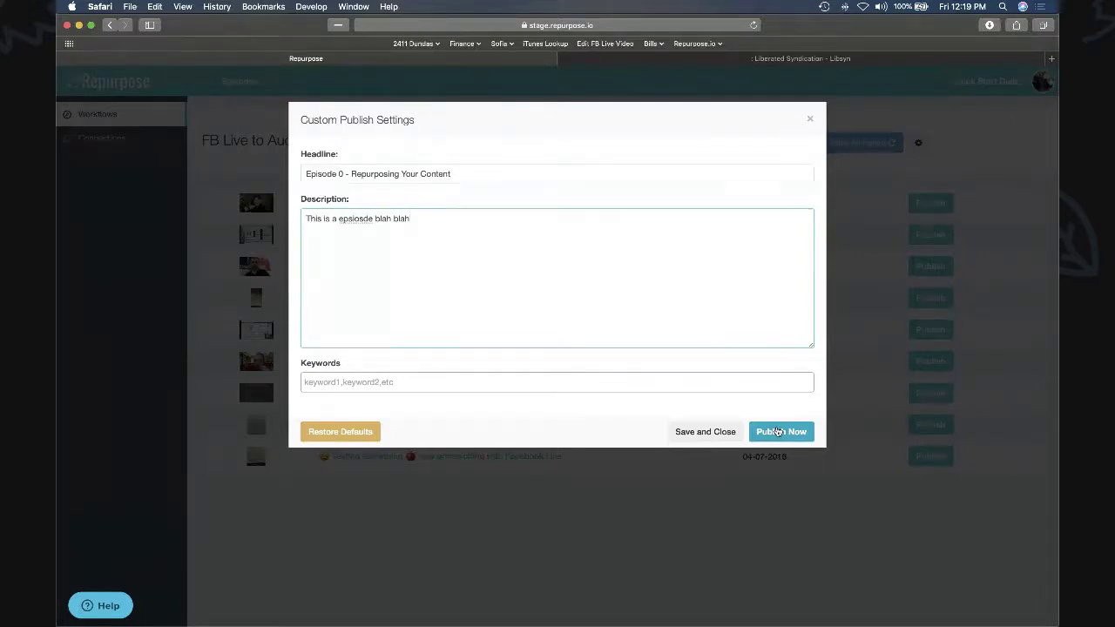
Correct the misspelled word in the description to "episode" and publish the video immediately.
right_click(364, 220)
click(376, 225)
click(409, 218)
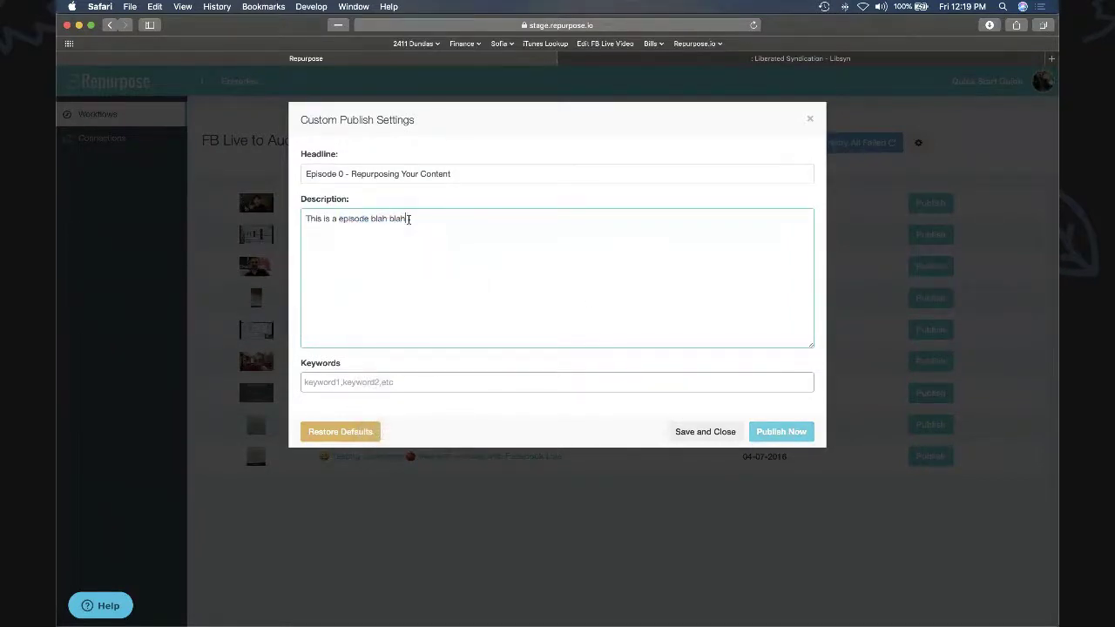
click(781, 432)
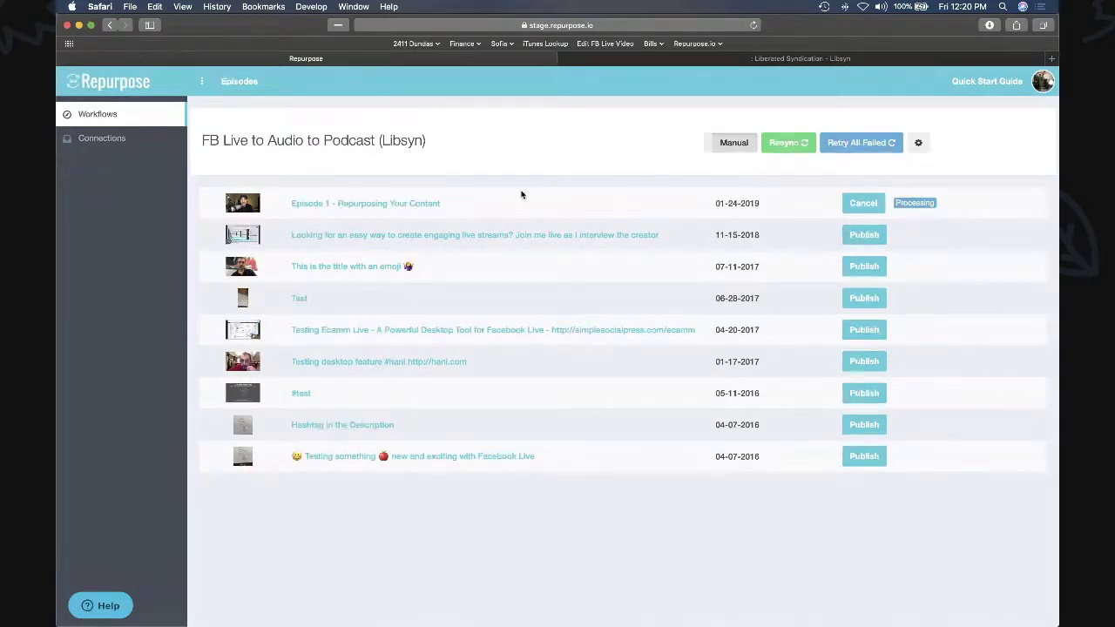
Go back to the workflow list and reopen the Libsyn workflow's videos to check the publishing status of Episode 1.
click(109, 118)
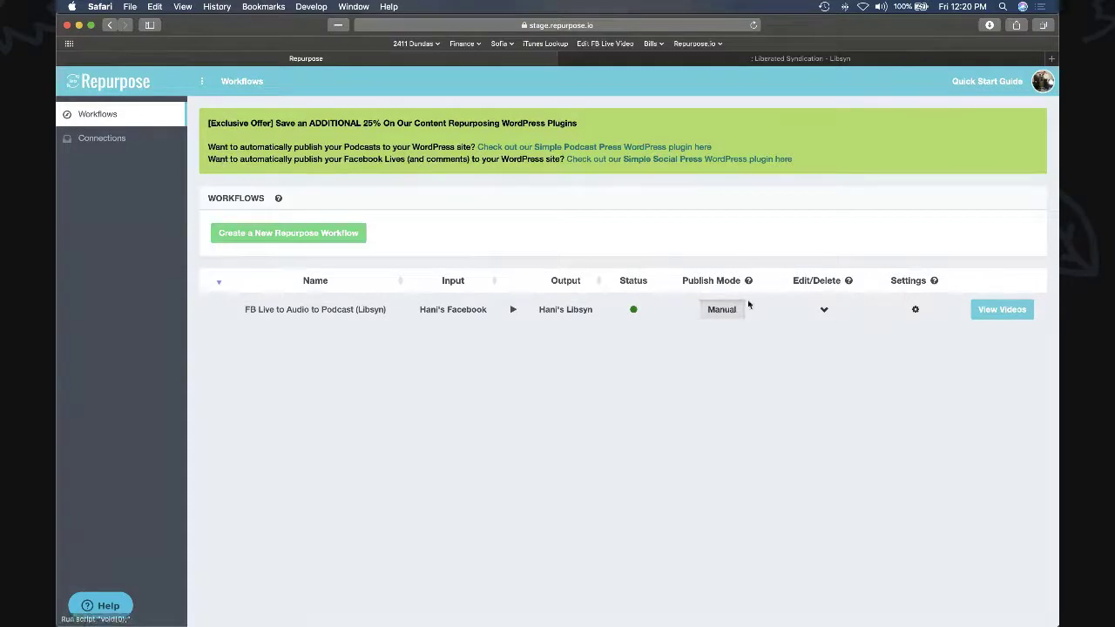
click(996, 312)
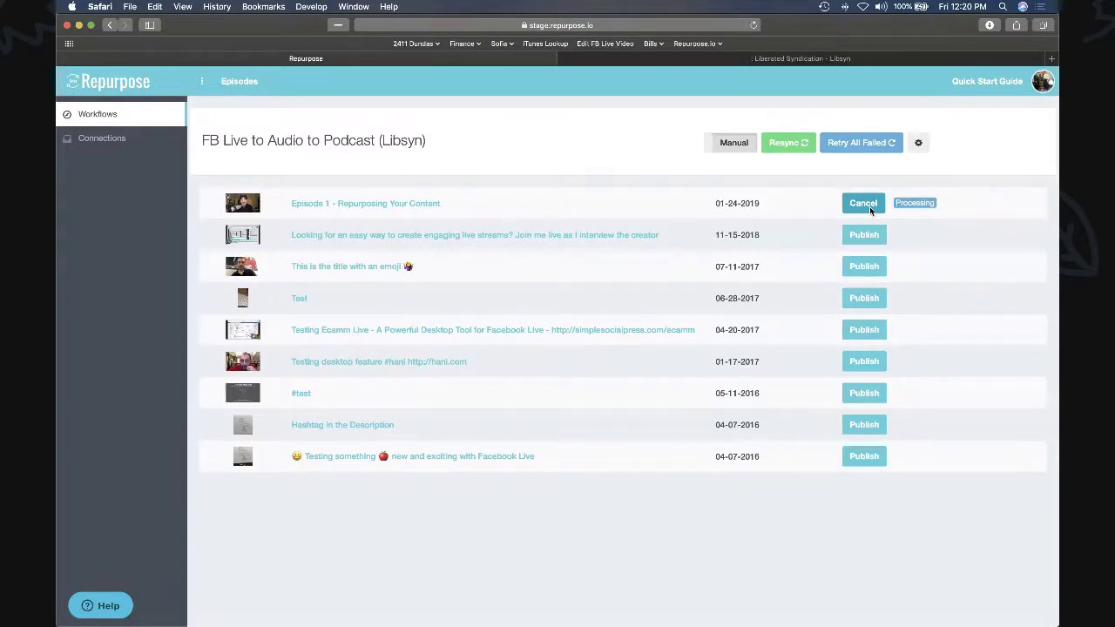
click(97, 114)
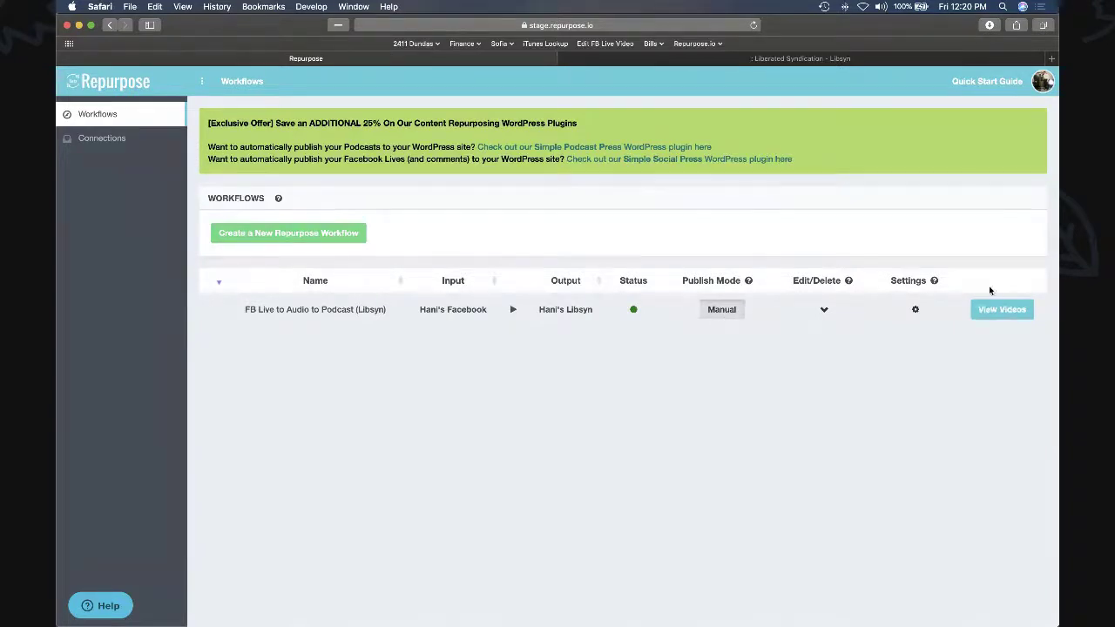
click(1007, 310)
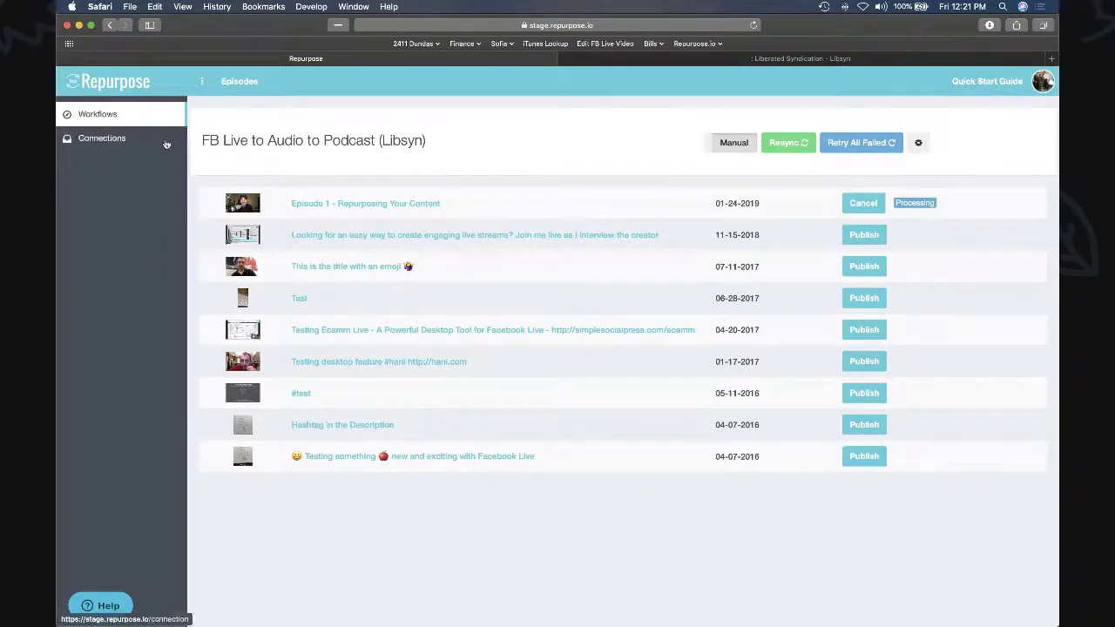
Create a new workflow from the workflow list and name it "Podcast to Snippets".
click(143, 116)
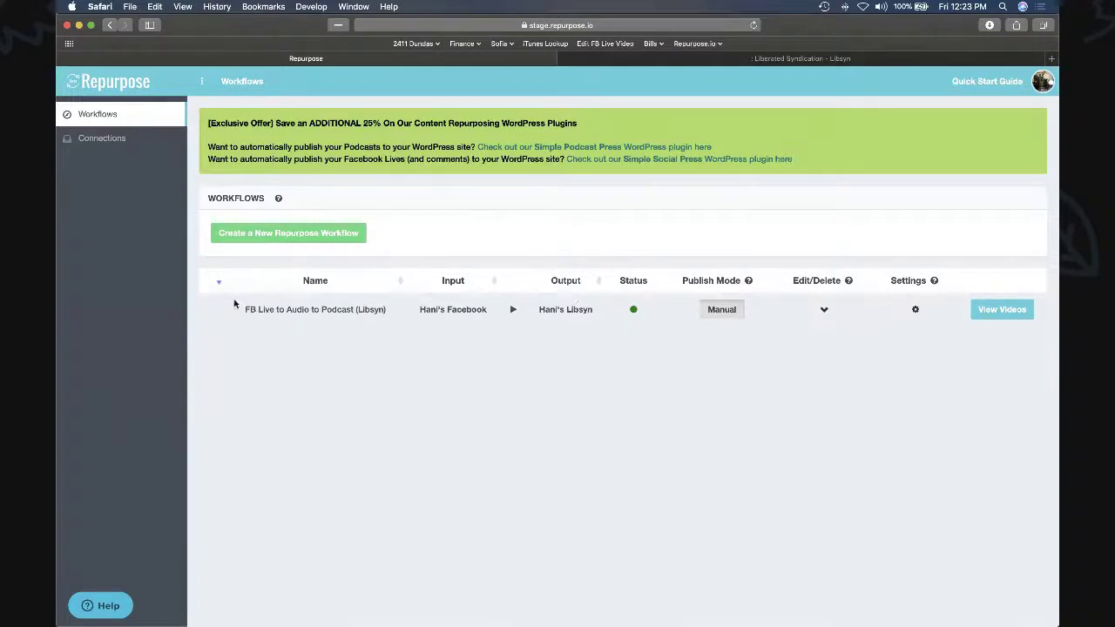
click(271, 233)
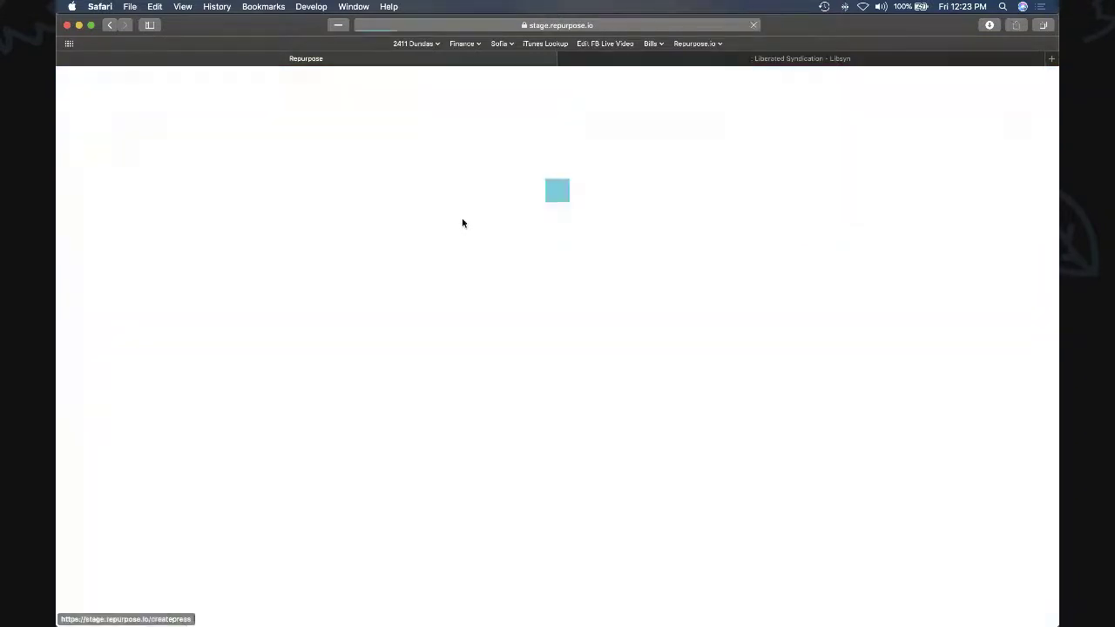
text(Podcast to Snippets)
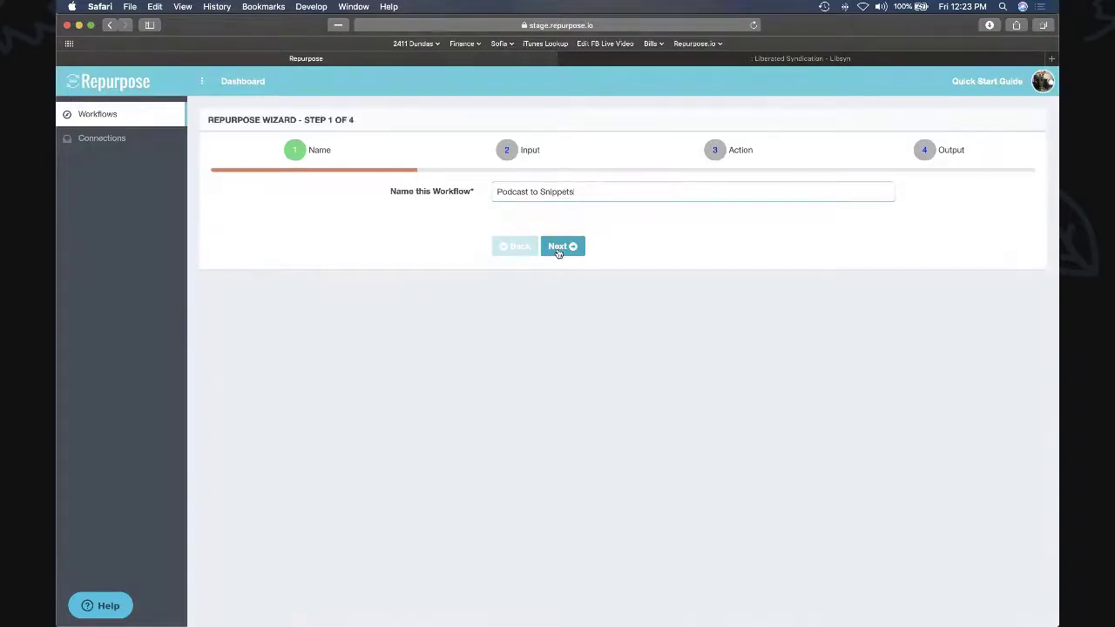
click(558, 248)
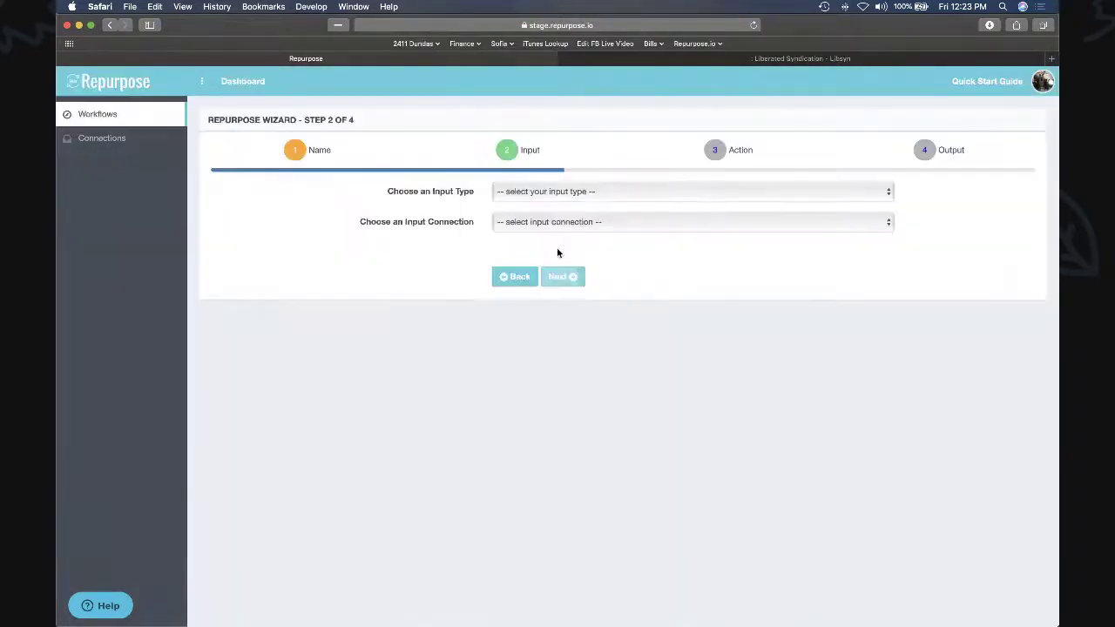
Set the workflow's input type to Audio Podcast Feed and have Convert Audio to Video produce Snippets.
click(539, 193)
click(537, 206)
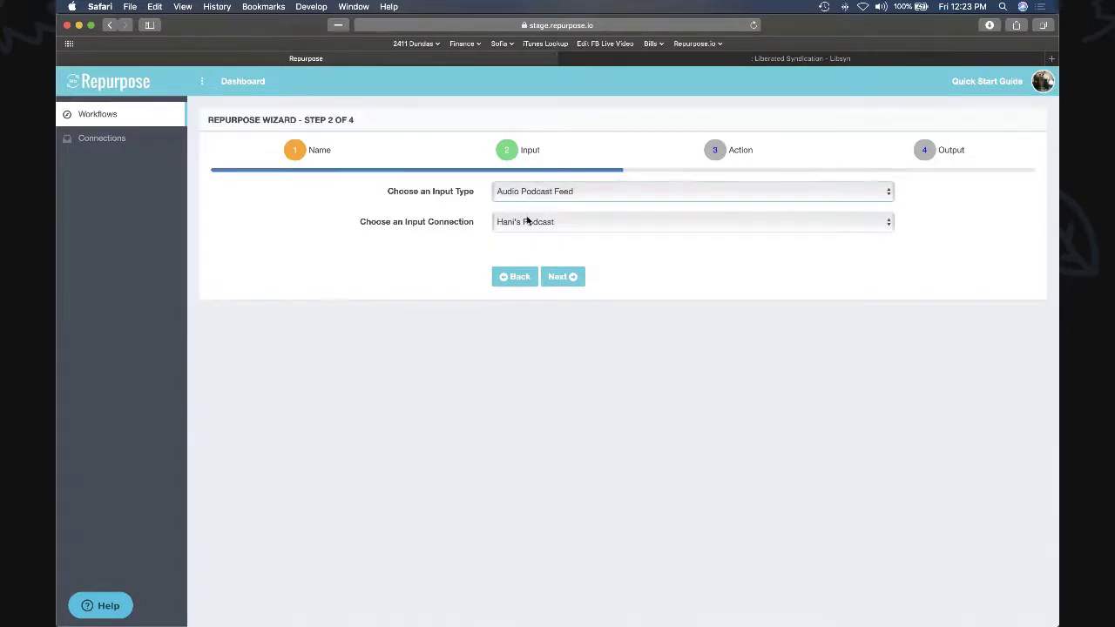
click(562, 276)
click(551, 227)
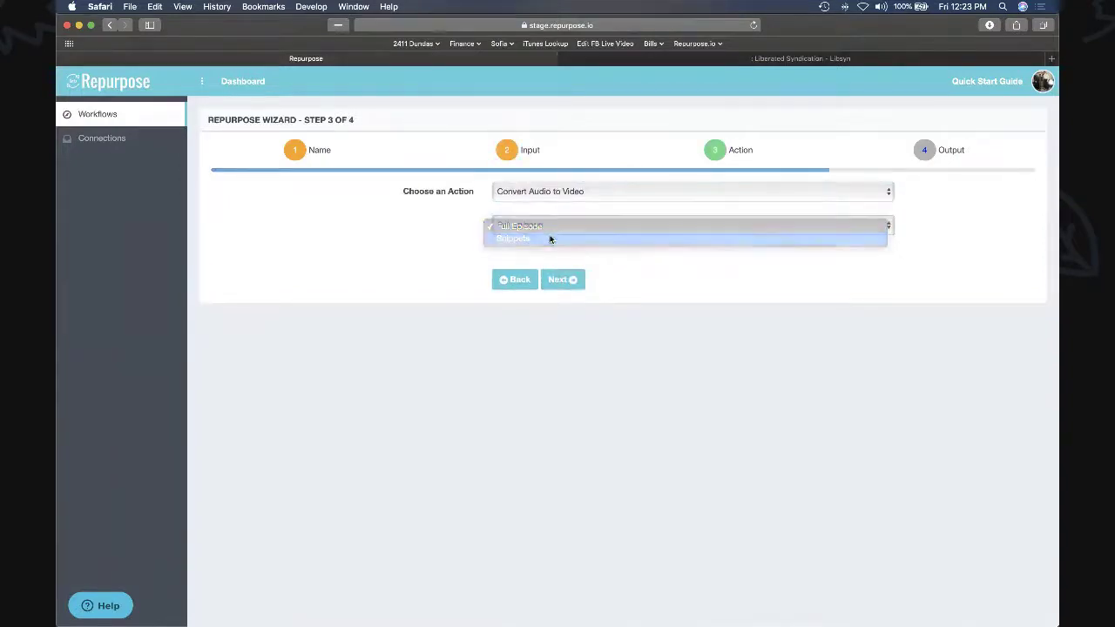
click(550, 239)
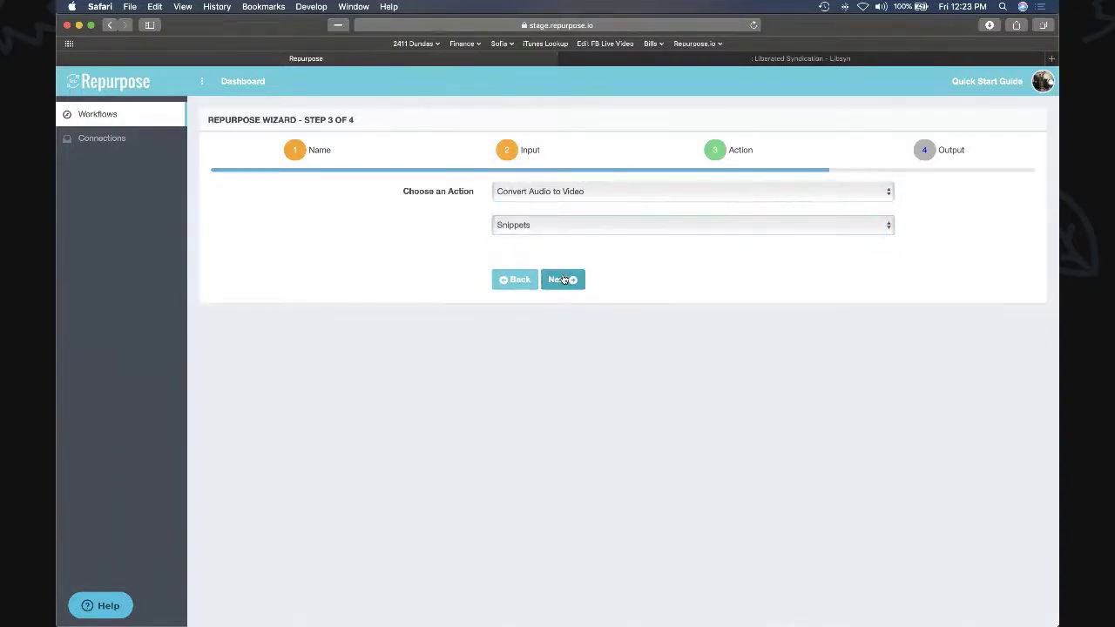
click(564, 279)
Choose the YouTube connection as the output and create the podcast snippets workflow.
click(534, 200)
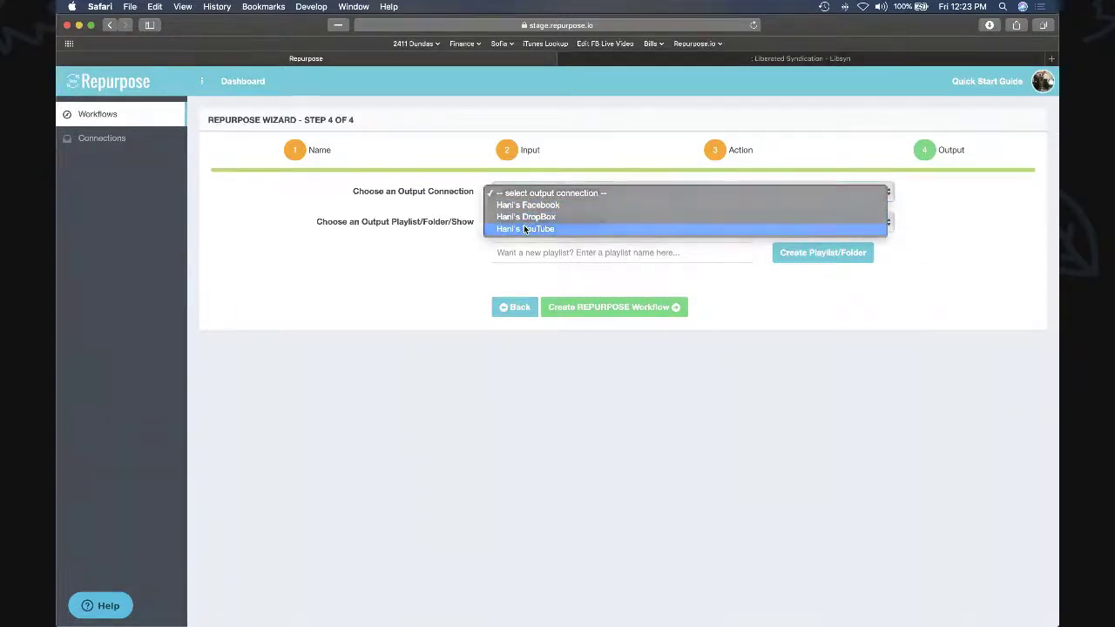
click(523, 228)
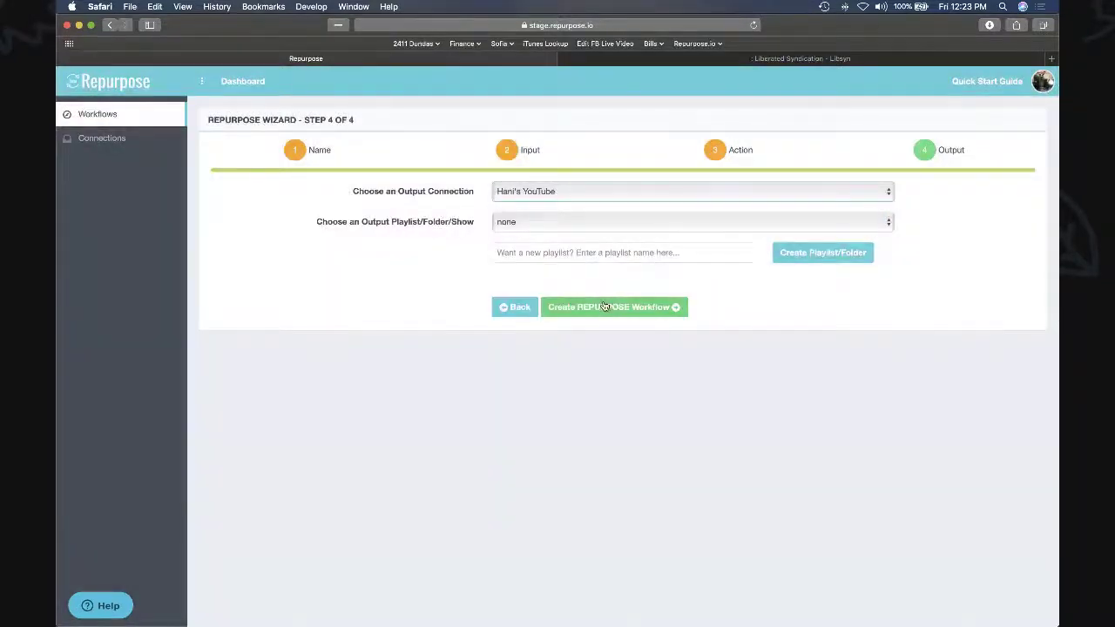
click(605, 307)
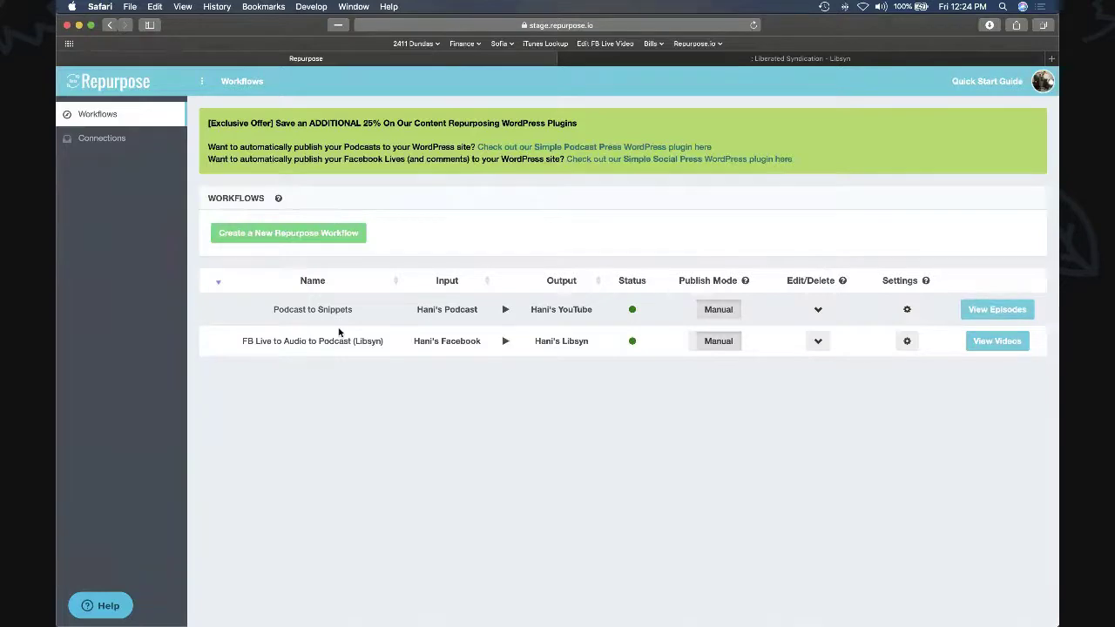
Switch to the StreamYard broadcast to check the viewer comments, and return to the Repurpose workflow list.
key(super+Tab)
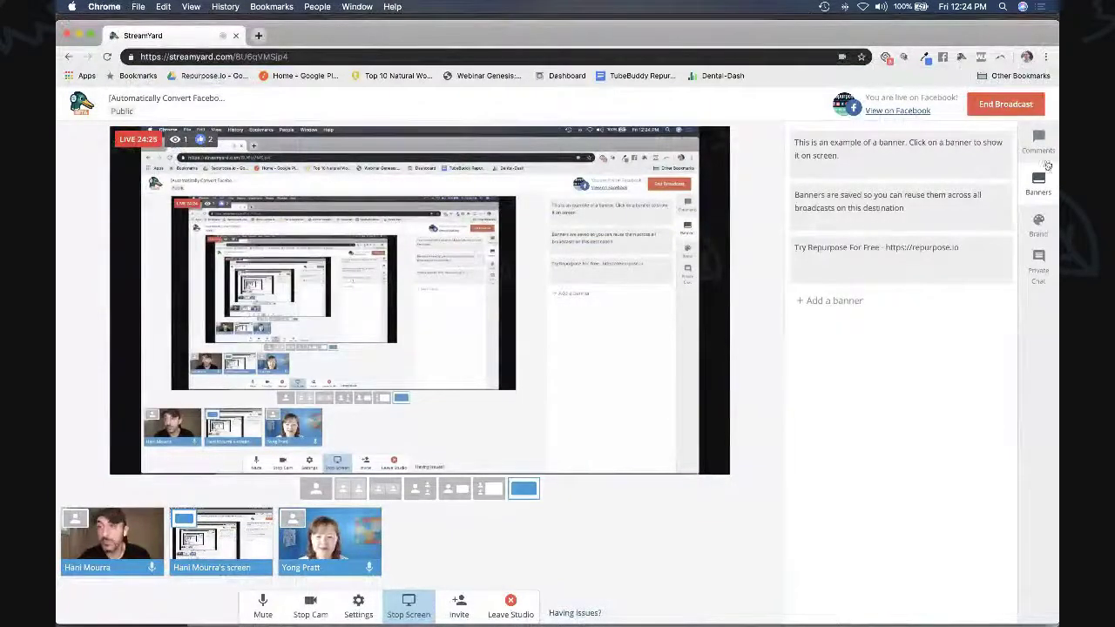
click(1040, 146)
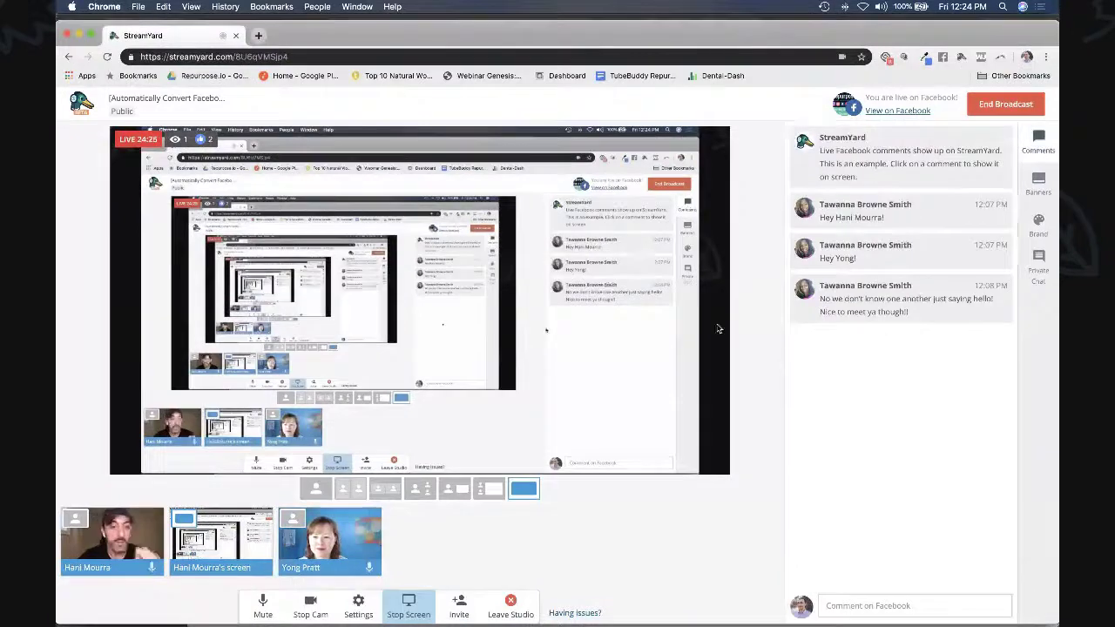
key(super+Tab)
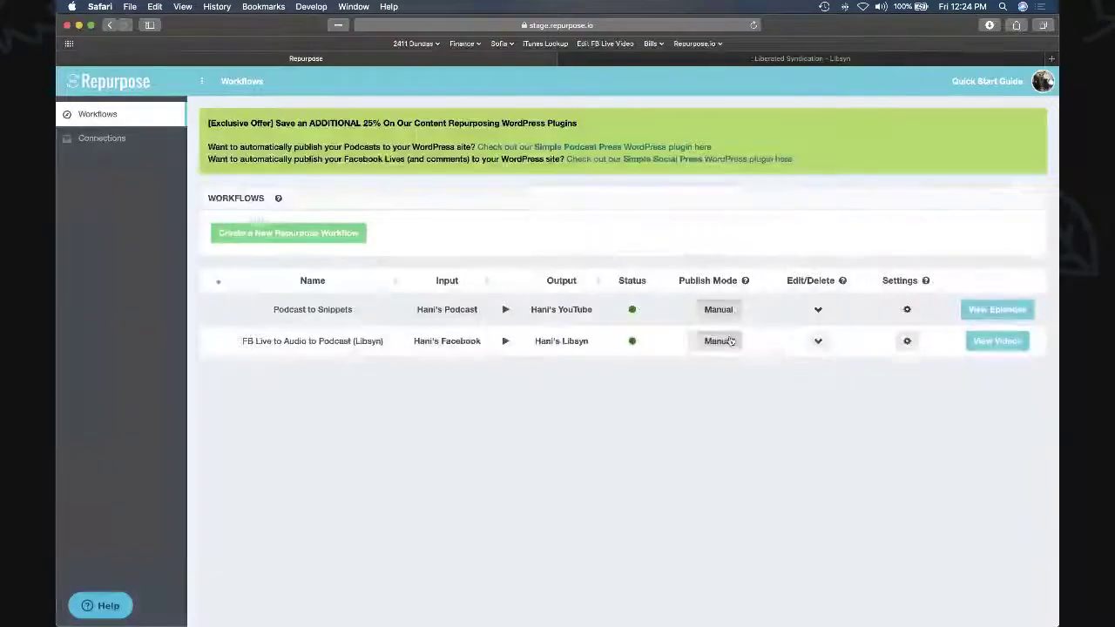
Check Episode 1's status in the Libsyn workflow's videos and look for the episode in Libsyn's previously published content.
click(1014, 345)
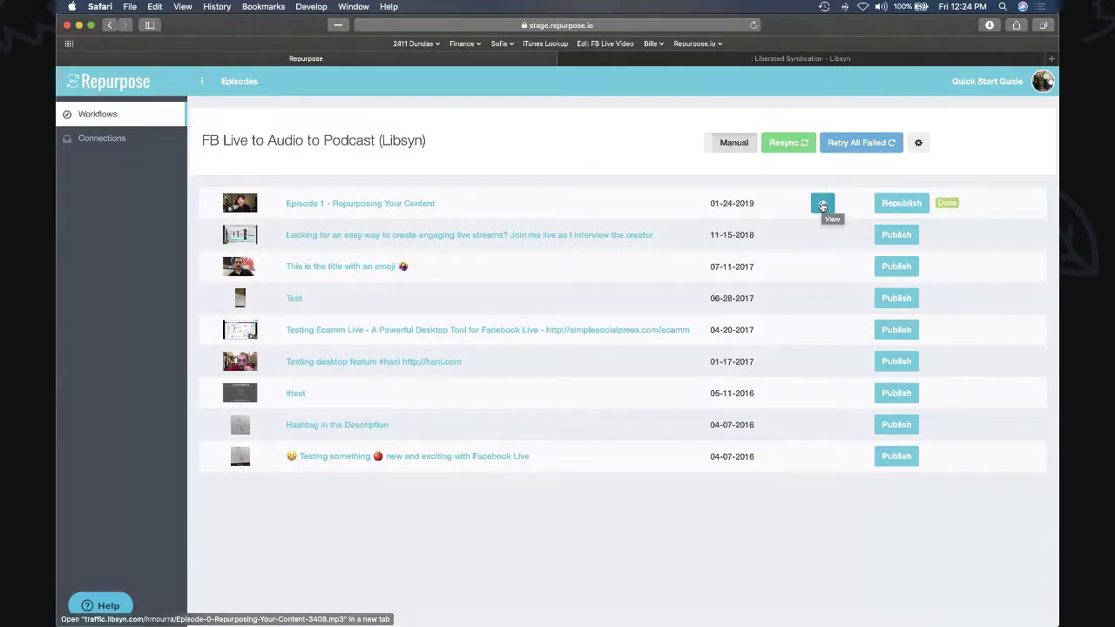
click(758, 59)
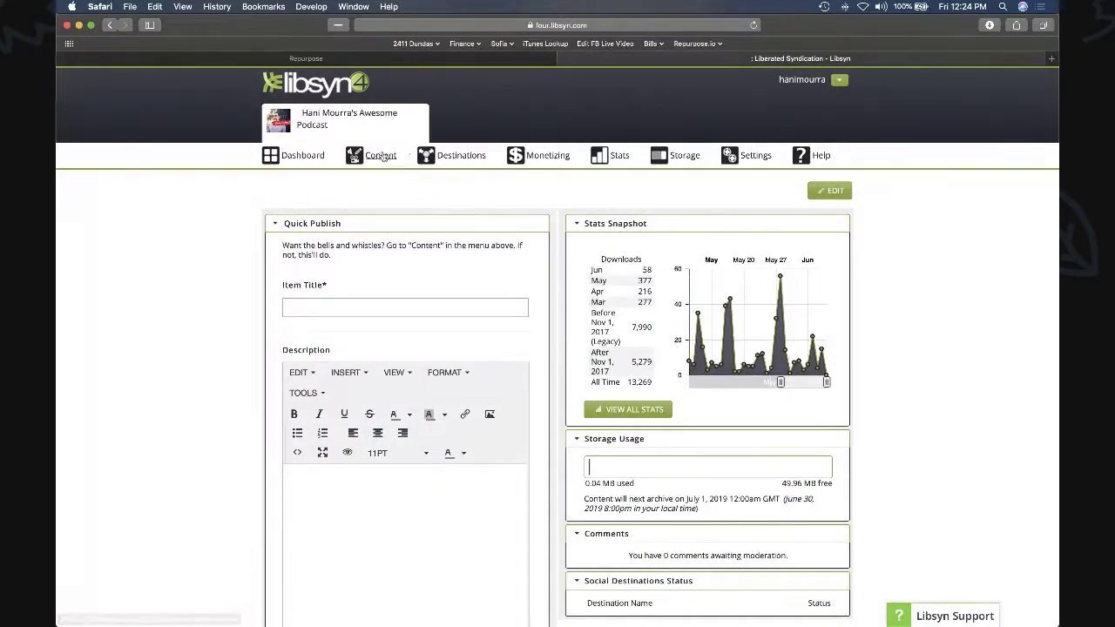
mouse_move(380, 158)
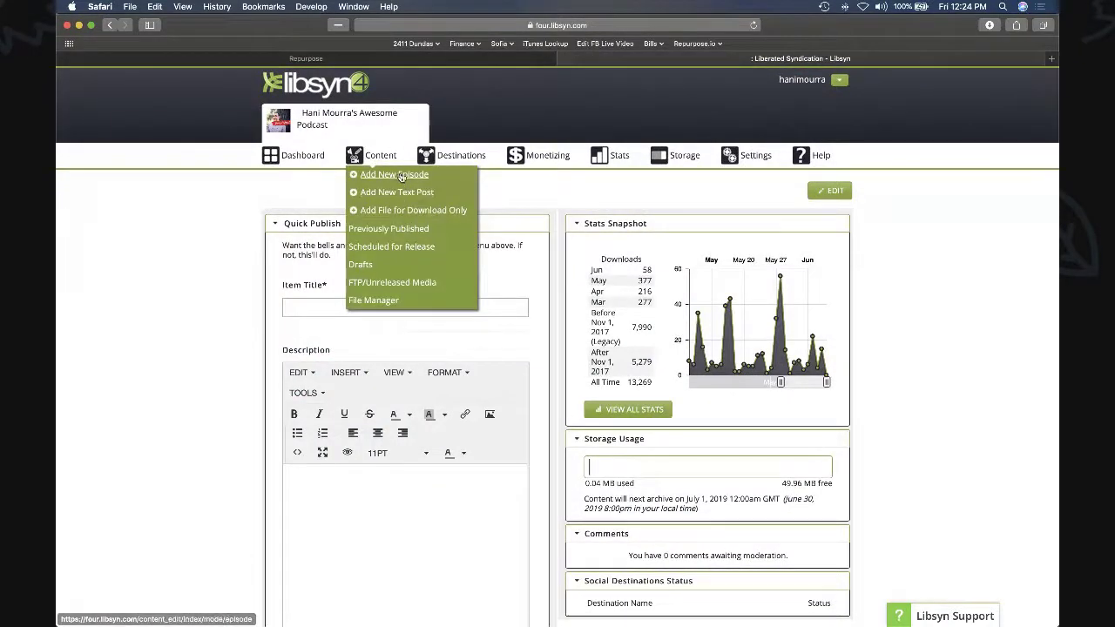
click(303, 158)
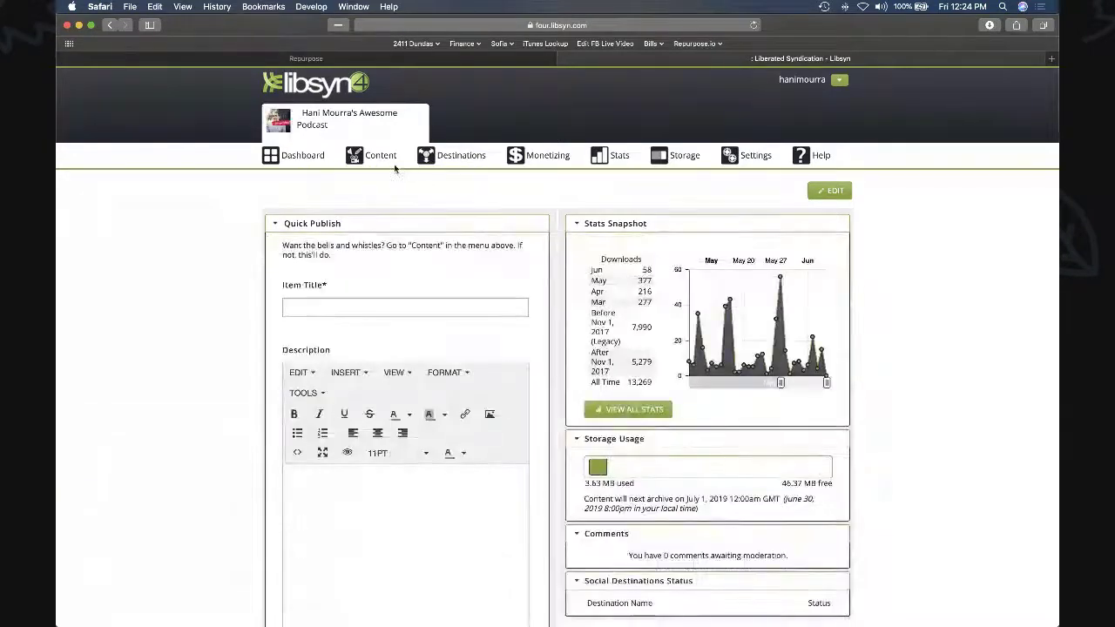
click(379, 157)
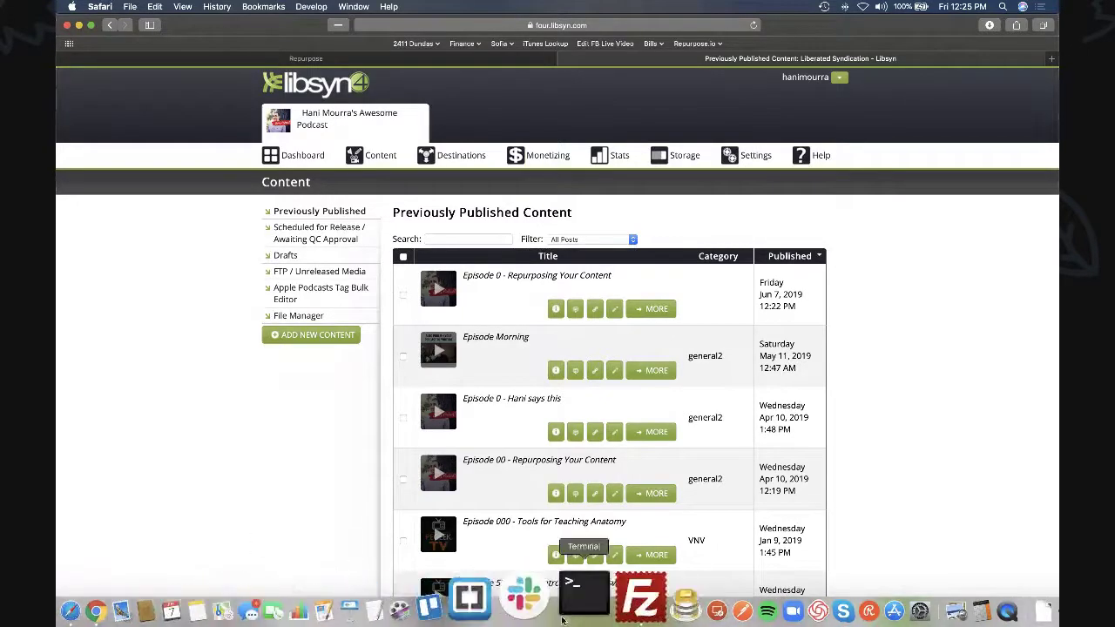
Switch back to the StreamYard broadcast studio.
key(super+Tab)
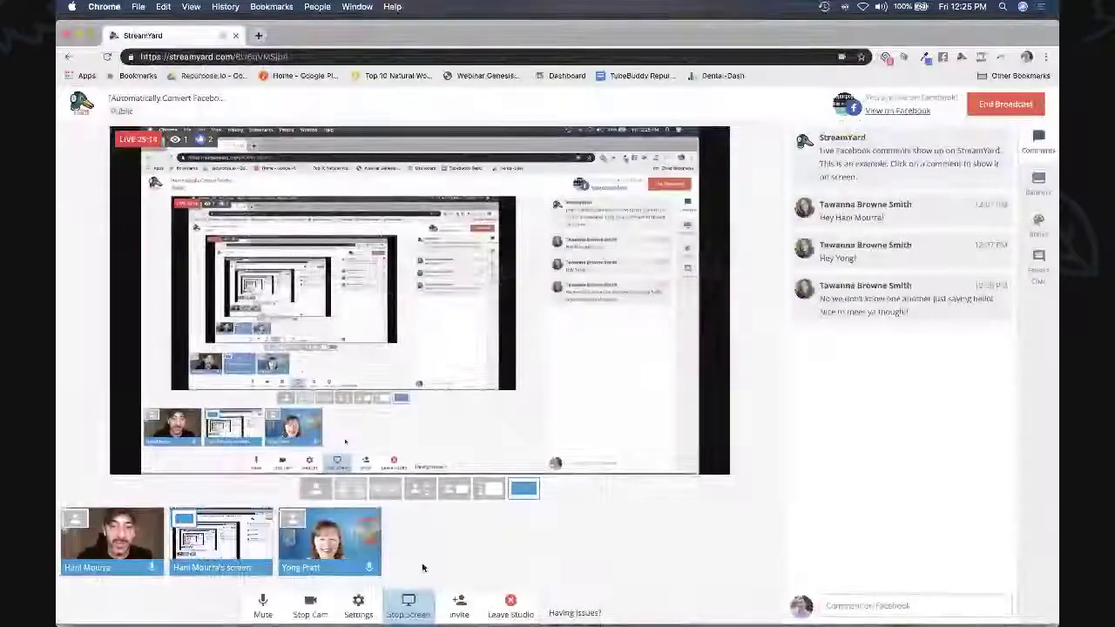
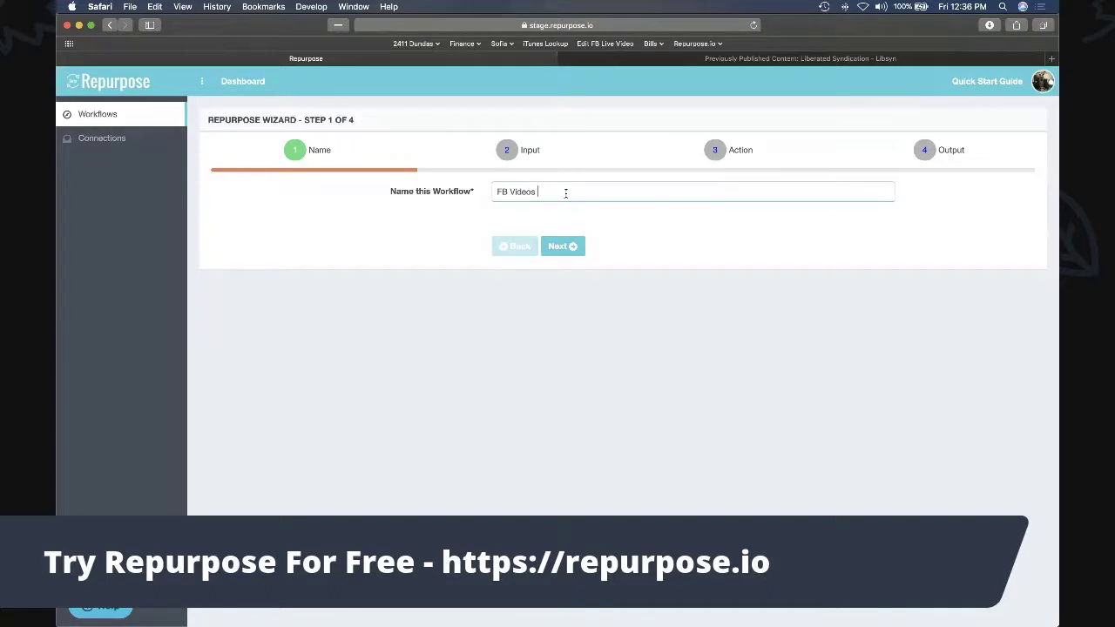
Name the new workflow "FB Live To Dropbox in Vertical format Captions" and continue to its input settings.
triple_click(565, 194)
text(FB Live To Dropbox In Vertical format)
text(Captions)
click(555, 247)
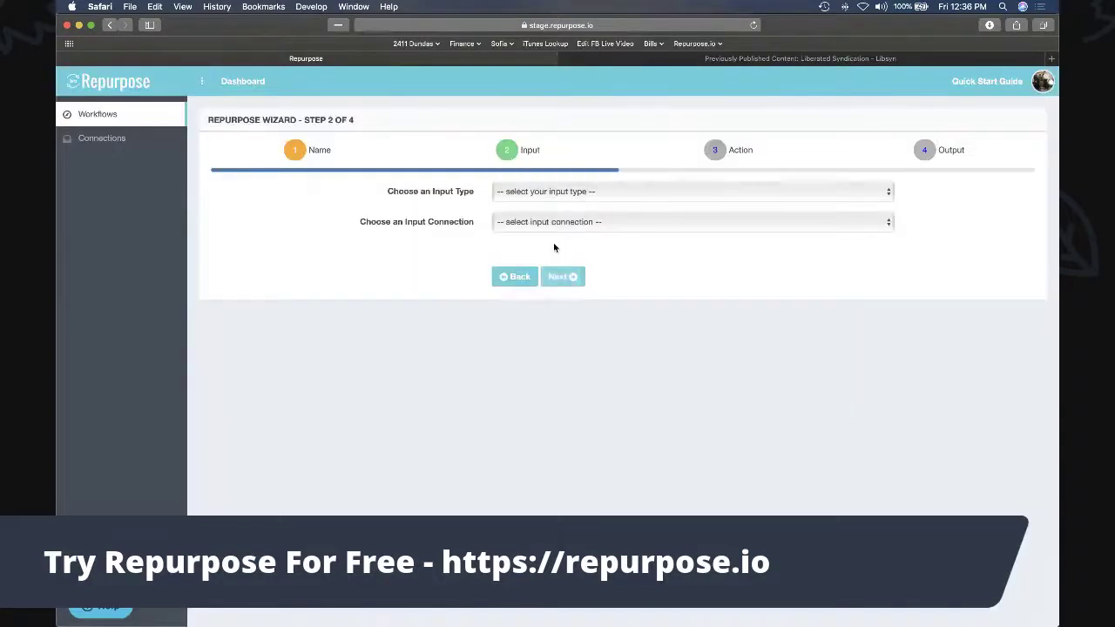
Set the input type to Facebook Videos, imported from the Facebook Page Repurpose.io.
click(548, 194)
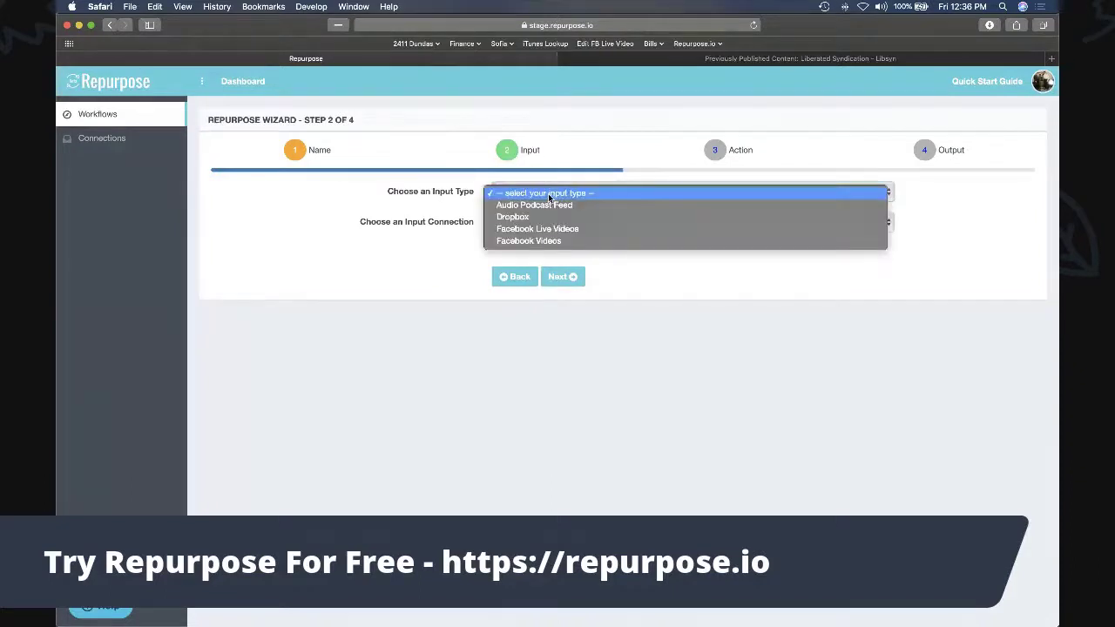
click(545, 241)
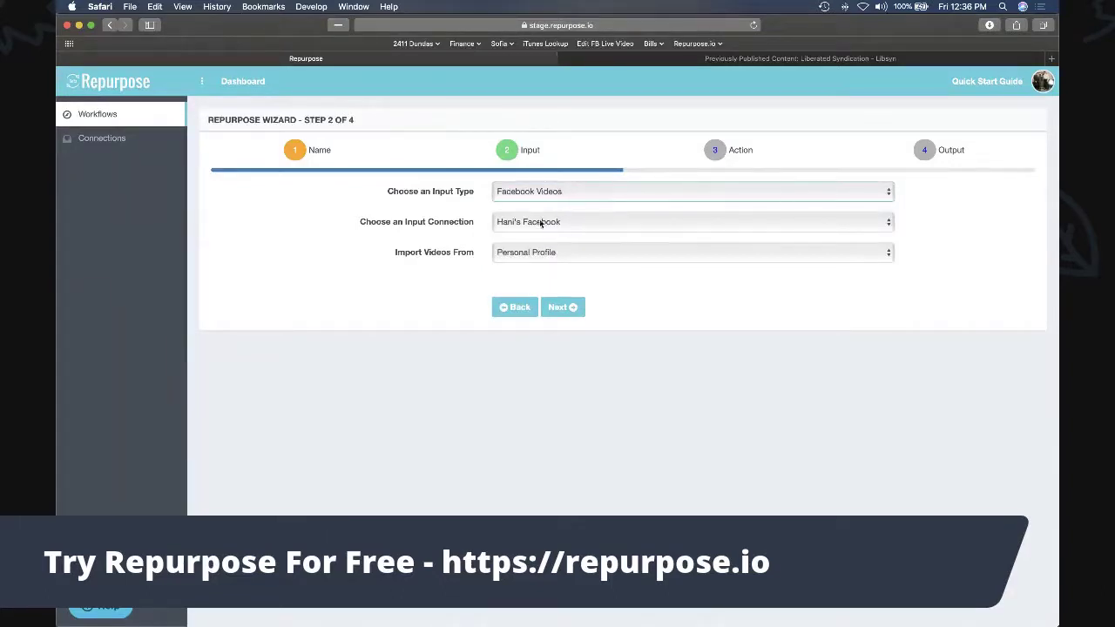
click(551, 253)
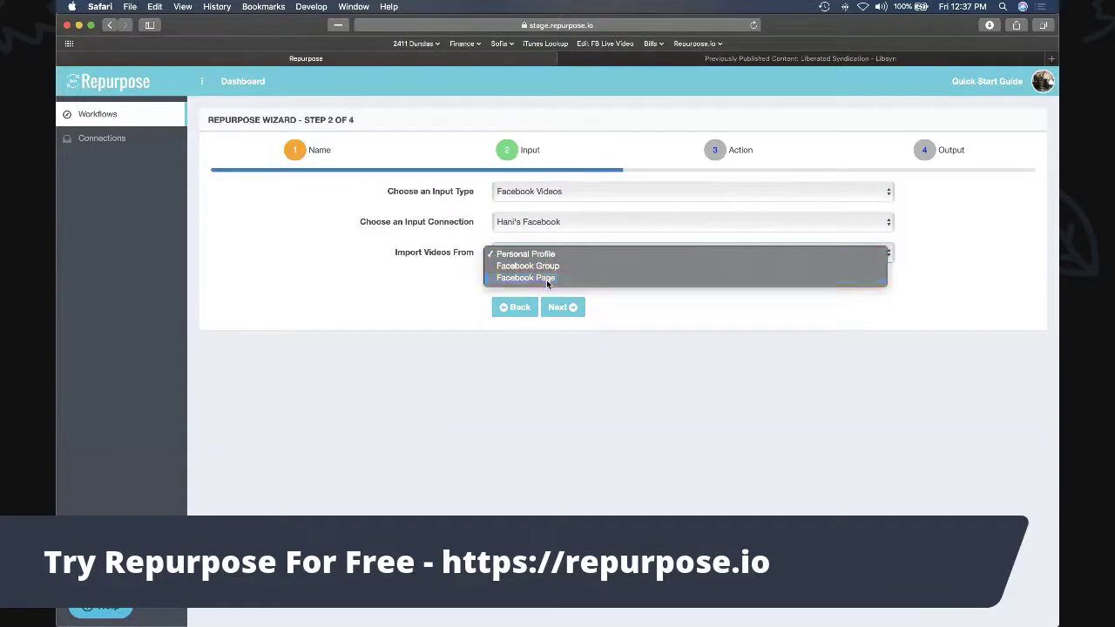
click(546, 280)
click(547, 283)
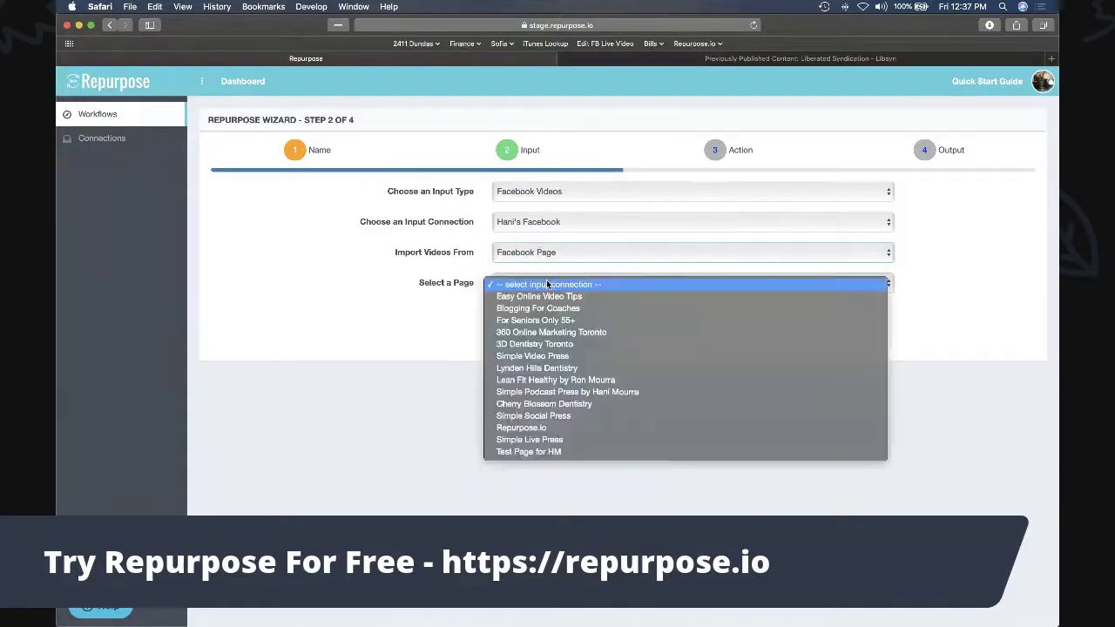
click(571, 431)
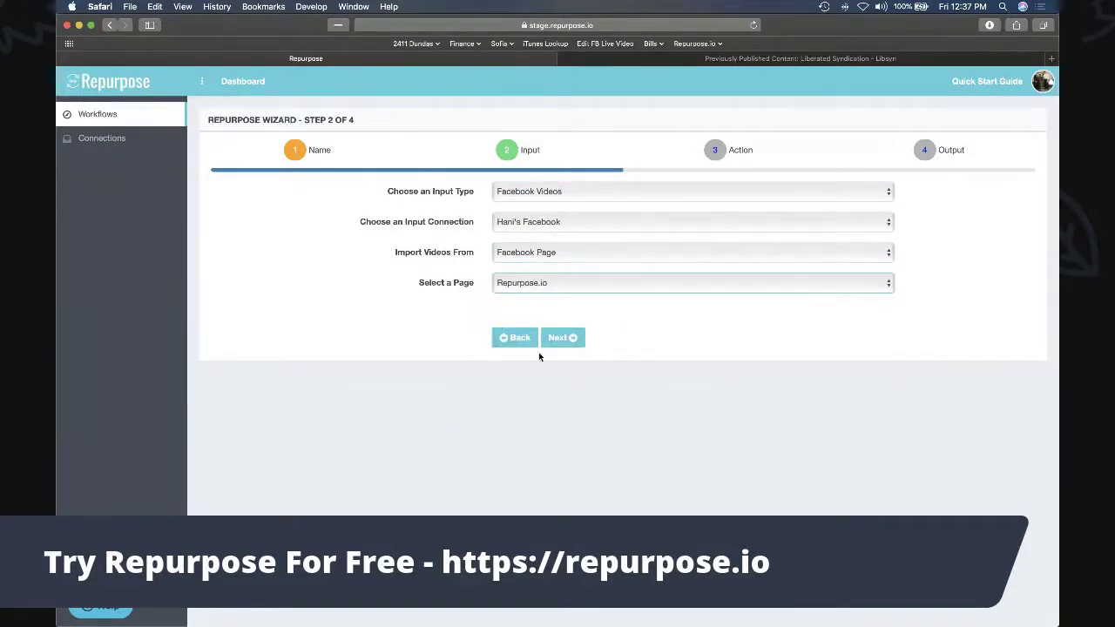
click(557, 337)
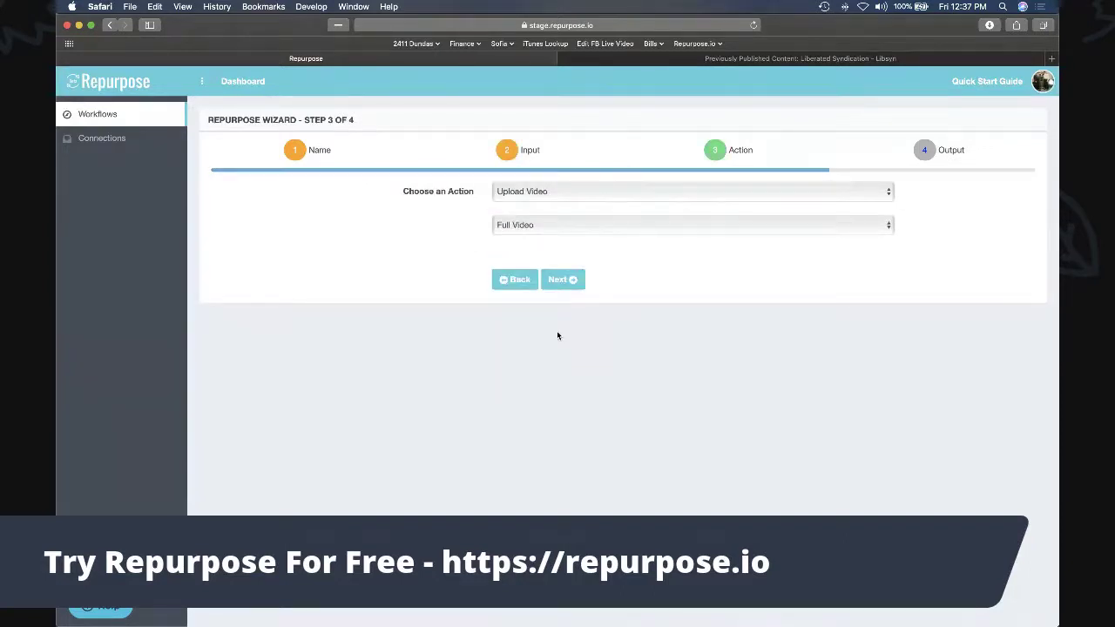
Compare the Full Video and Snippets options for the Upload Video action, and settle on Snippets.
click(529, 230)
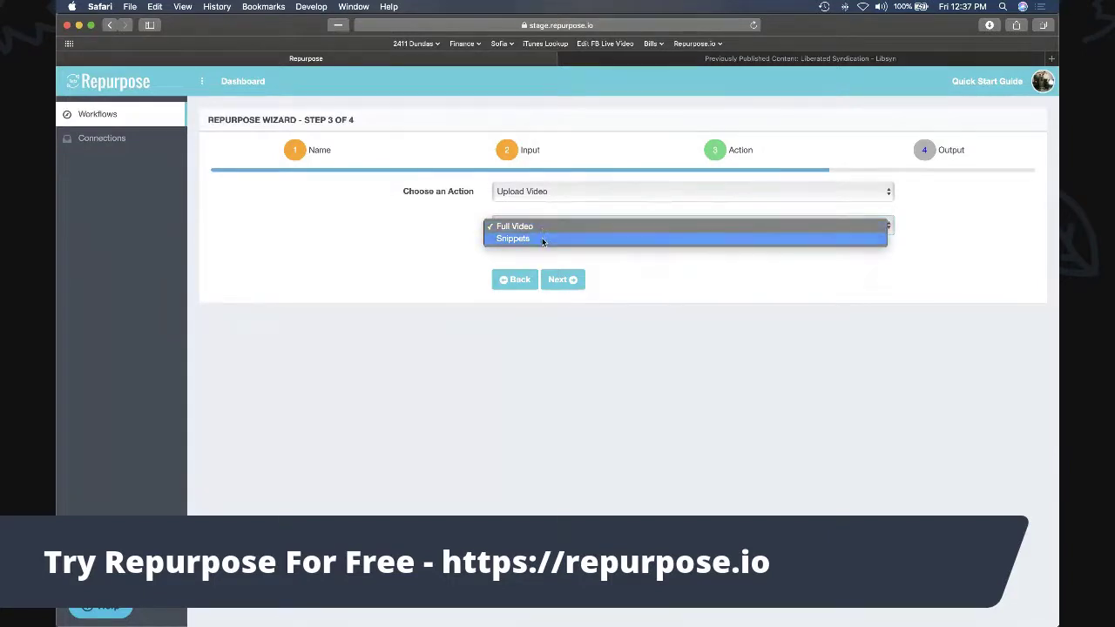
click(542, 239)
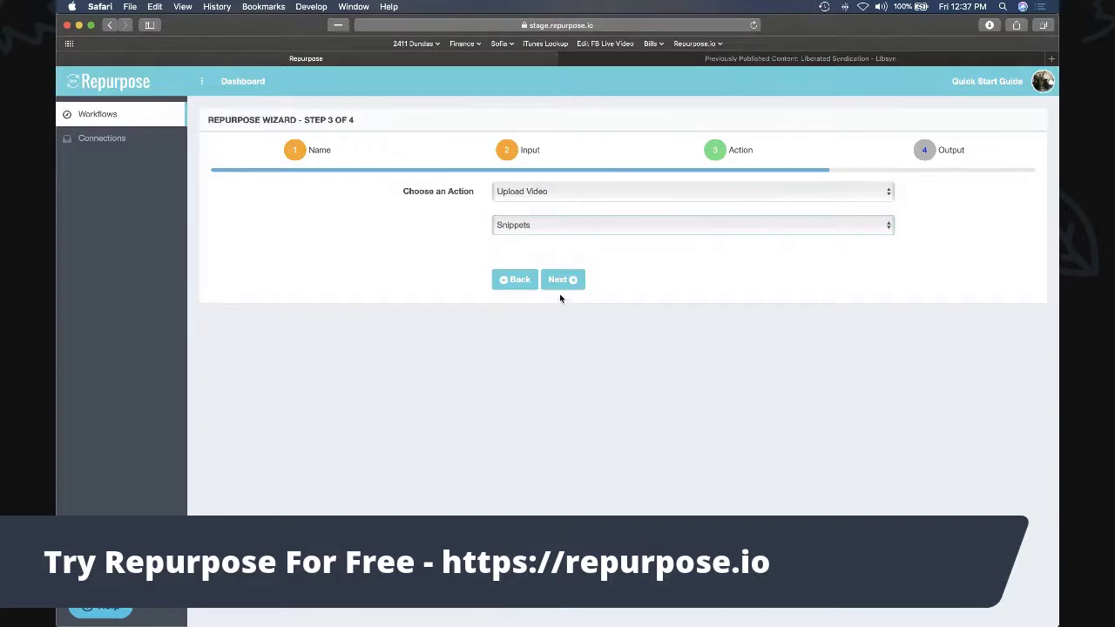
click(529, 229)
click(529, 216)
click(531, 229)
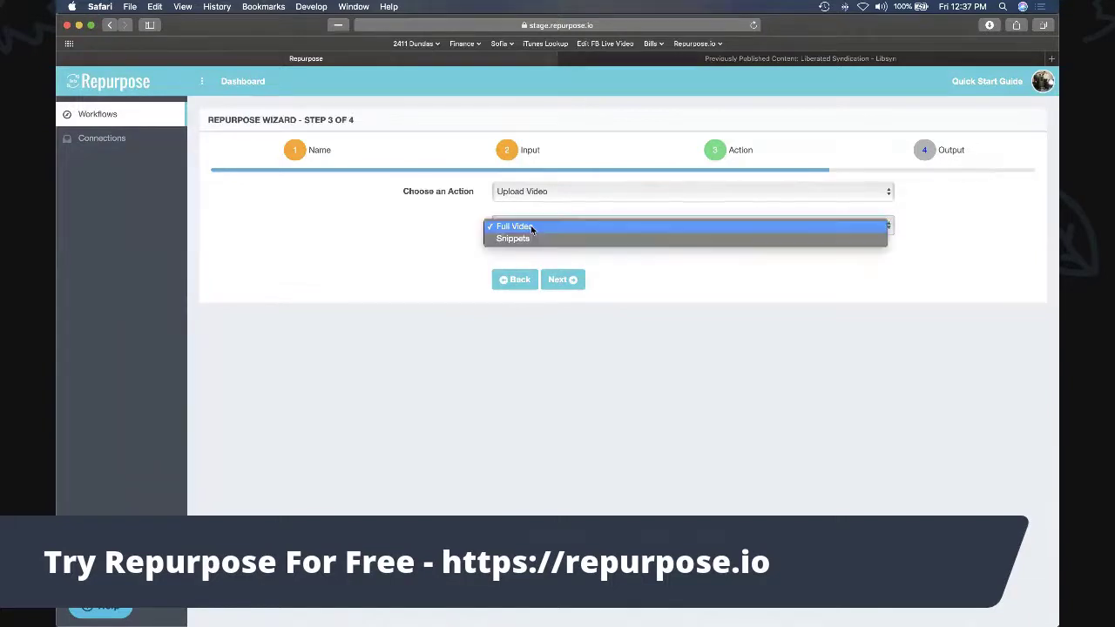
click(529, 237)
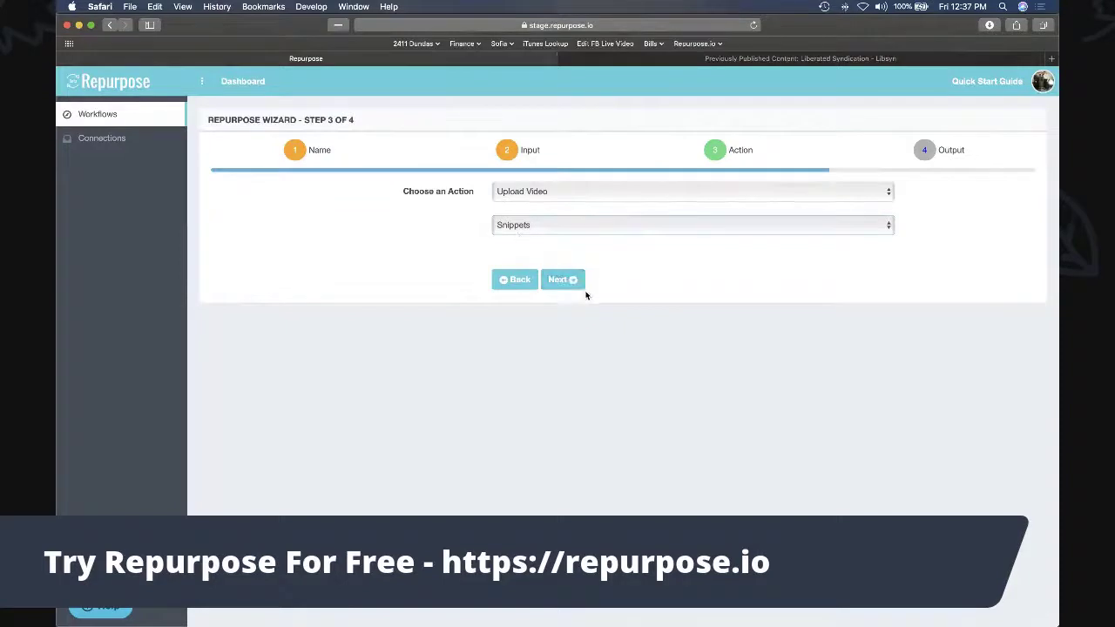
click(561, 280)
Choose the DropBox connection as the output with no folder and create the workflow.
click(543, 193)
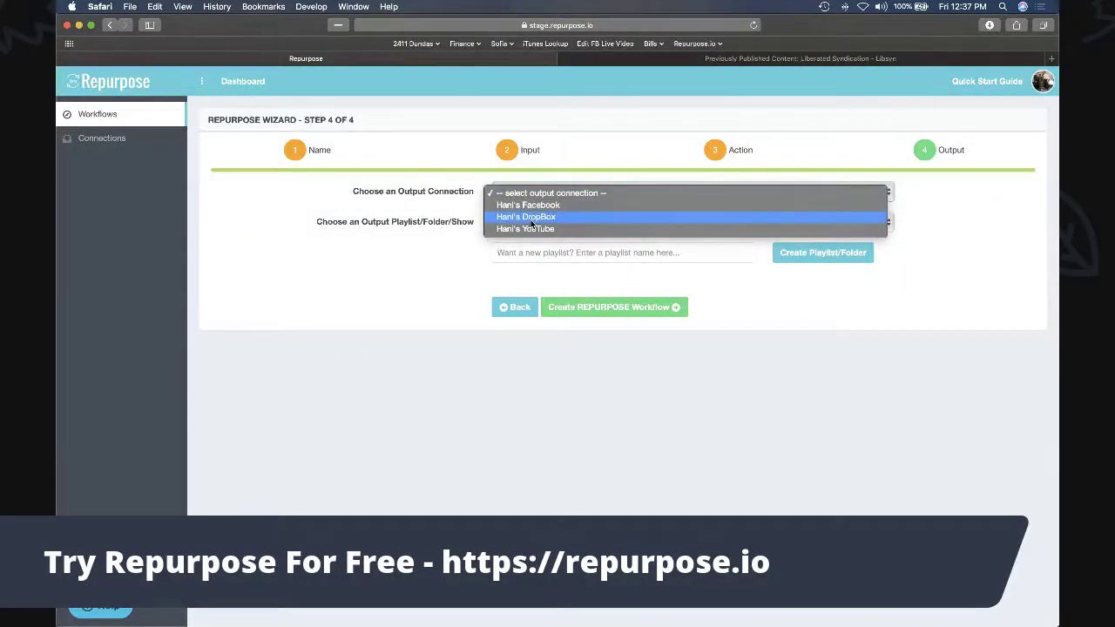
click(530, 223)
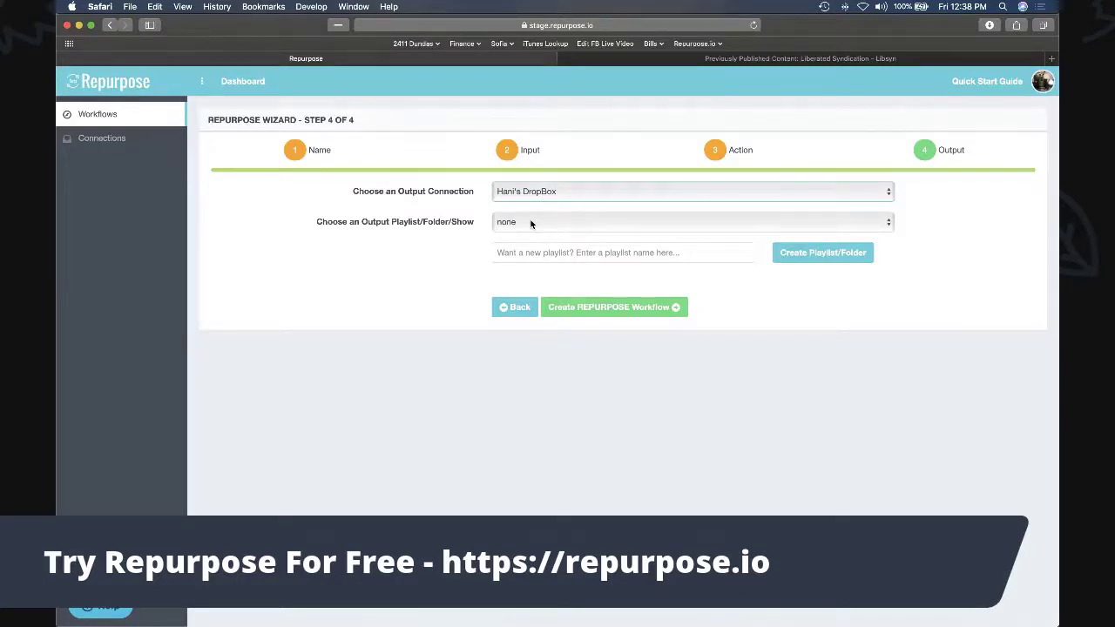
click(602, 309)
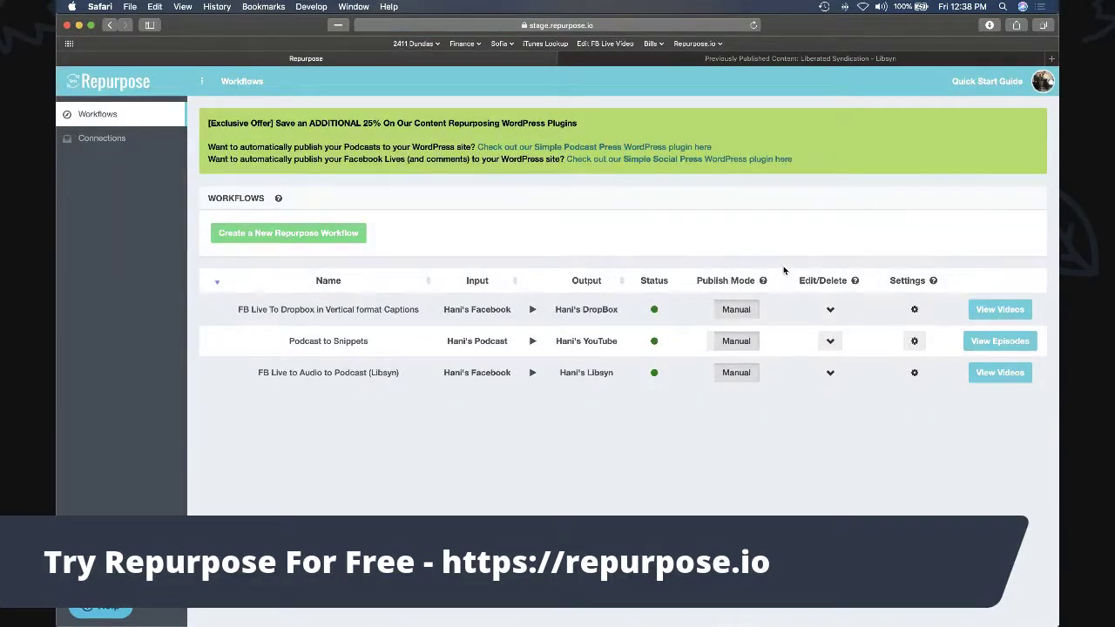
Open the settings of the FB Live To Dropbox workflow and set the output video size to Vertical.
mouse_move(931, 280)
click(915, 310)
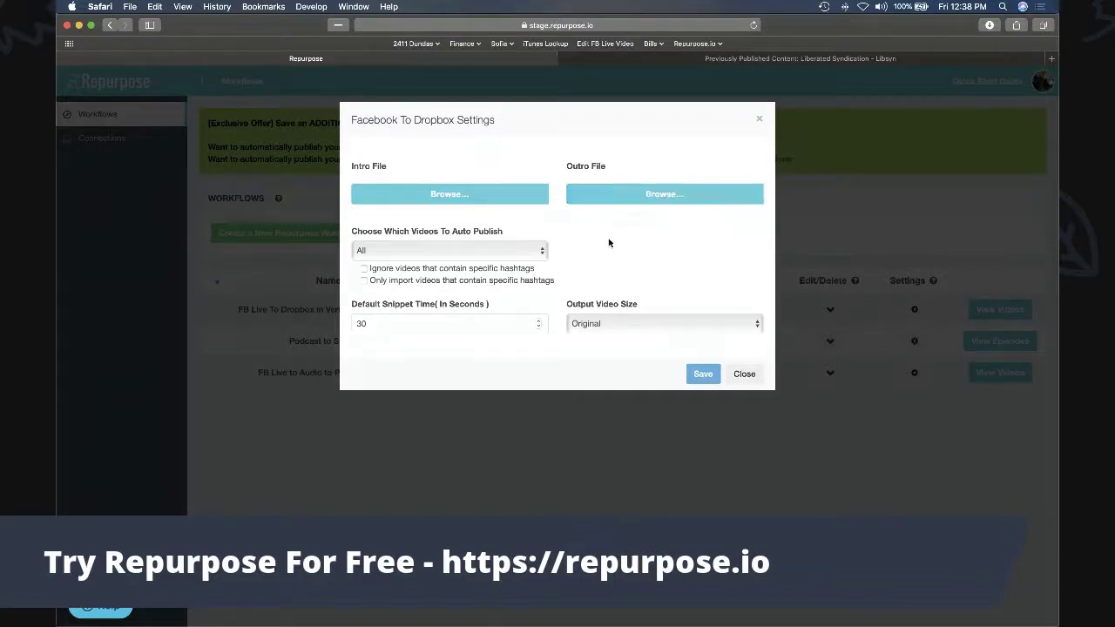
click(609, 324)
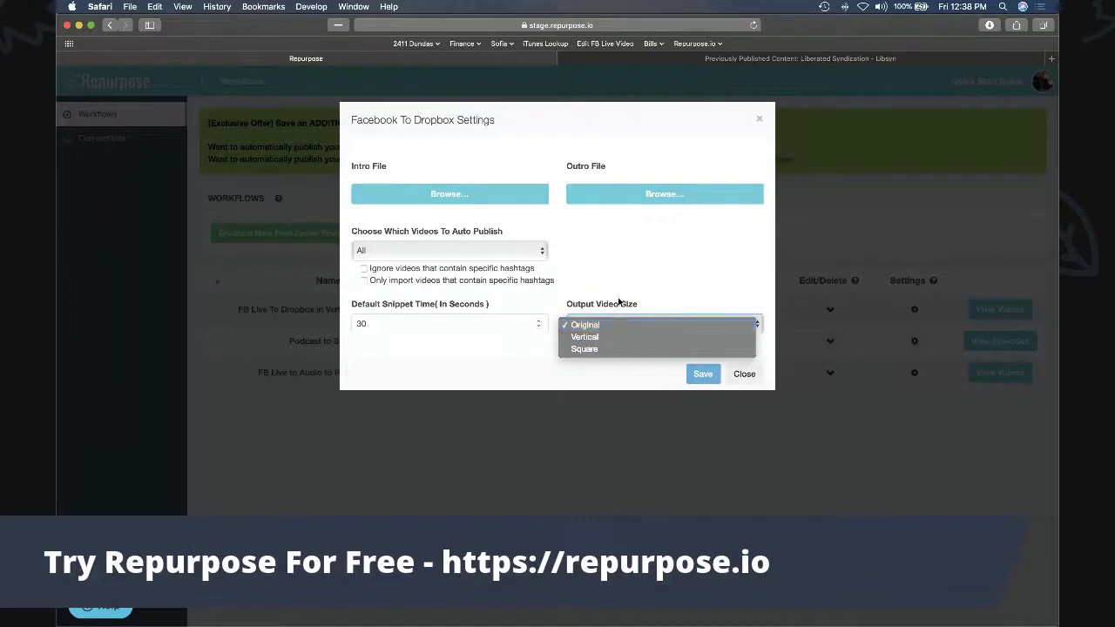
click(621, 302)
click(607, 322)
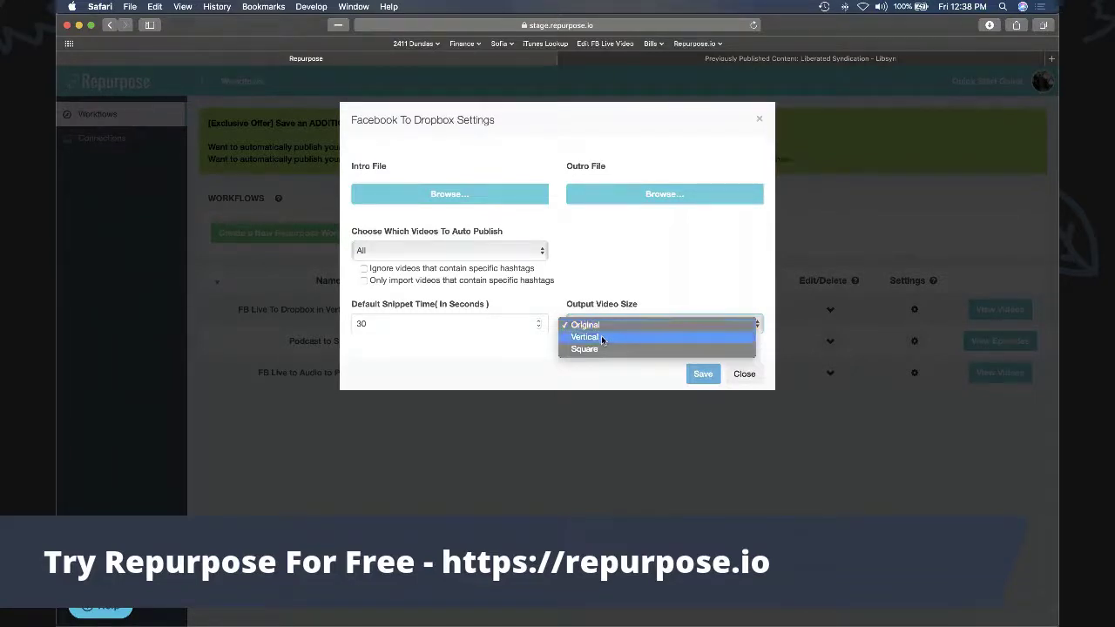
click(601, 337)
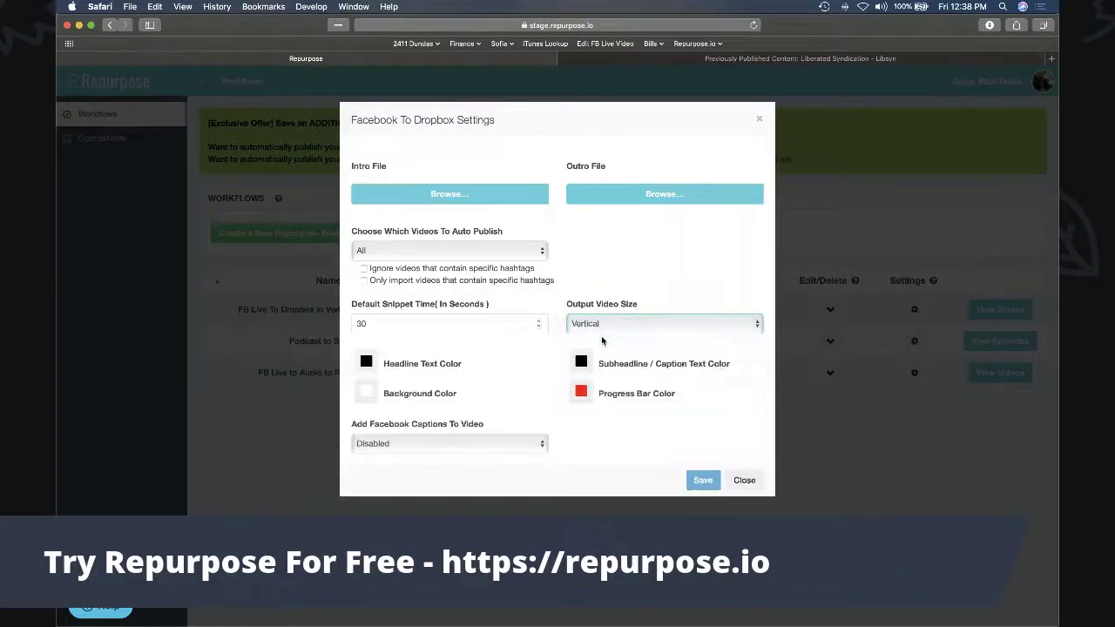
Enable adding Facebook captions to the video and save the workflow settings.
scroll(654, 424, down, 1)
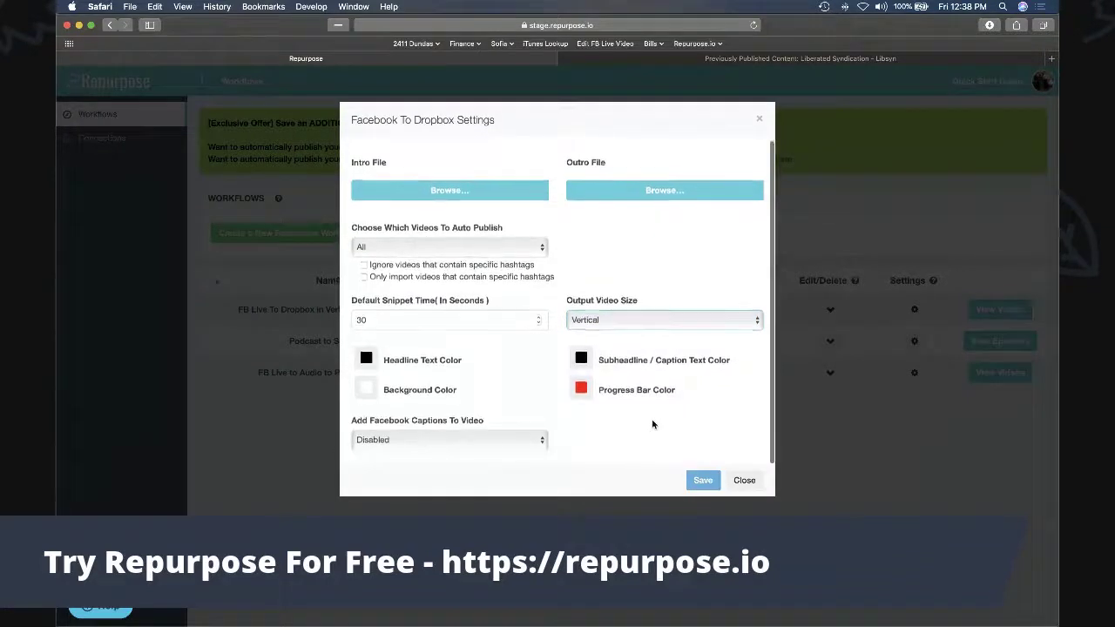
click(390, 441)
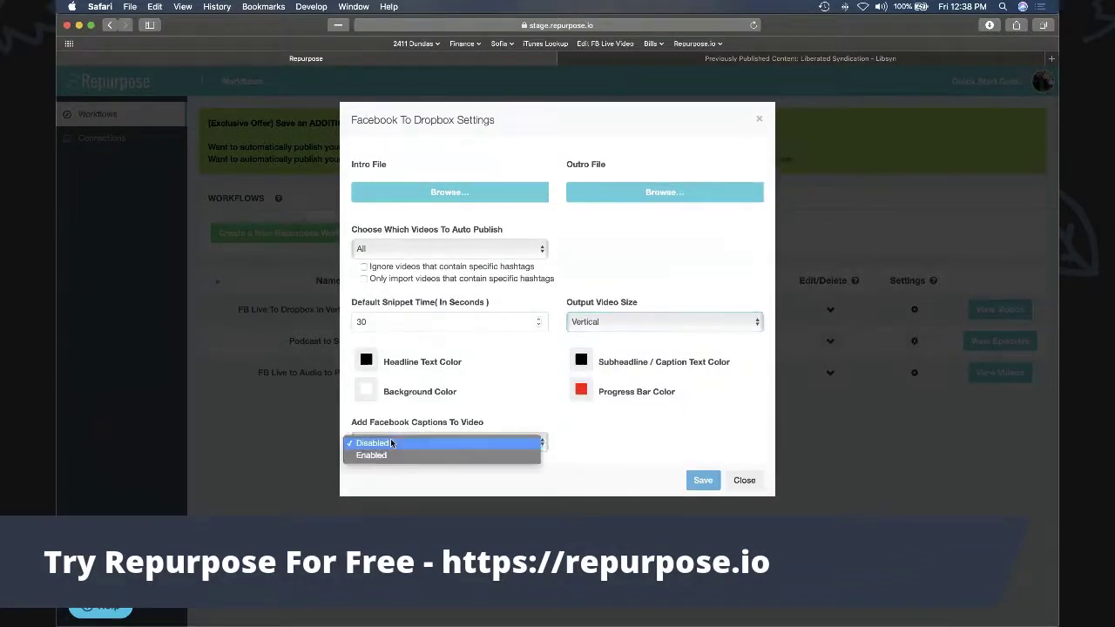
click(388, 453)
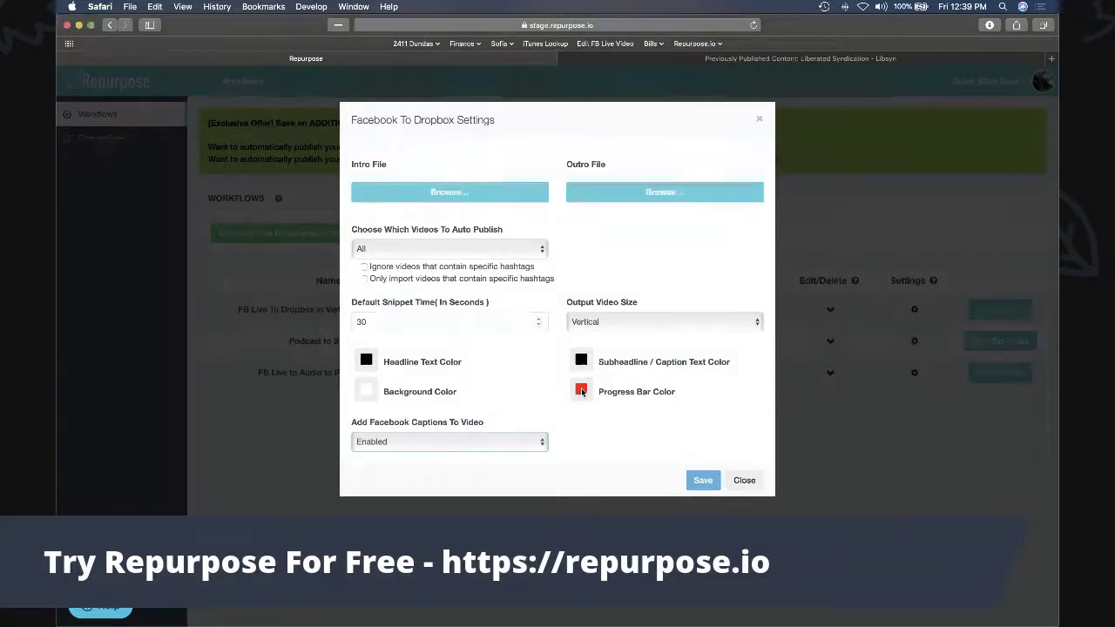
click(707, 485)
click(703, 481)
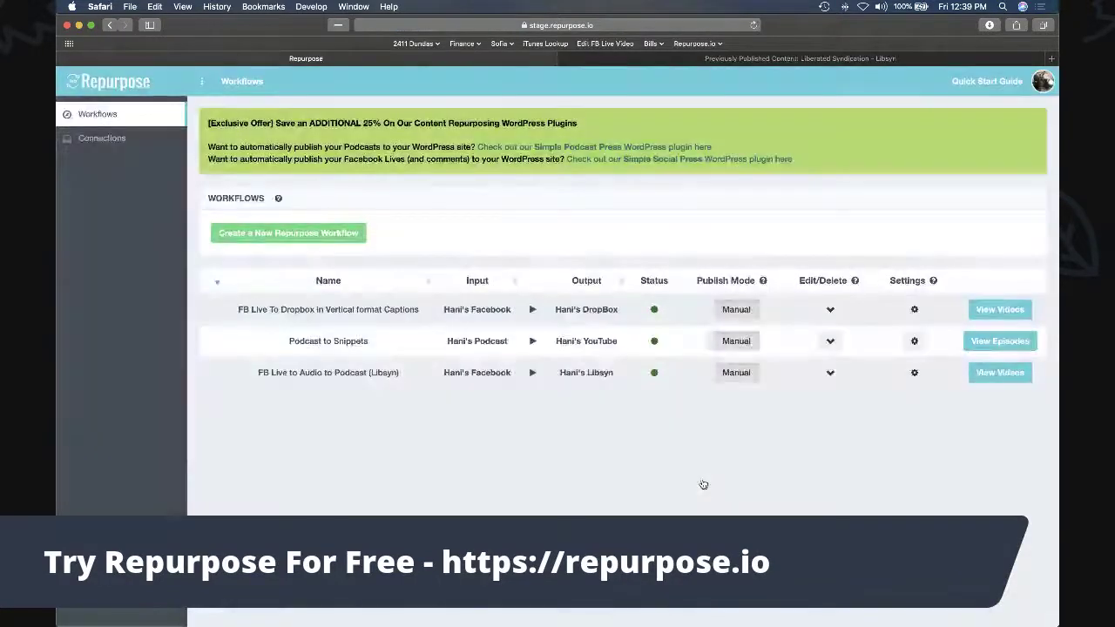
Start a snippet from the workflow's video "Connecting Your YouTube Account to Repurpose.io", with its range set from 0:10 to 0:40.
click(978, 311)
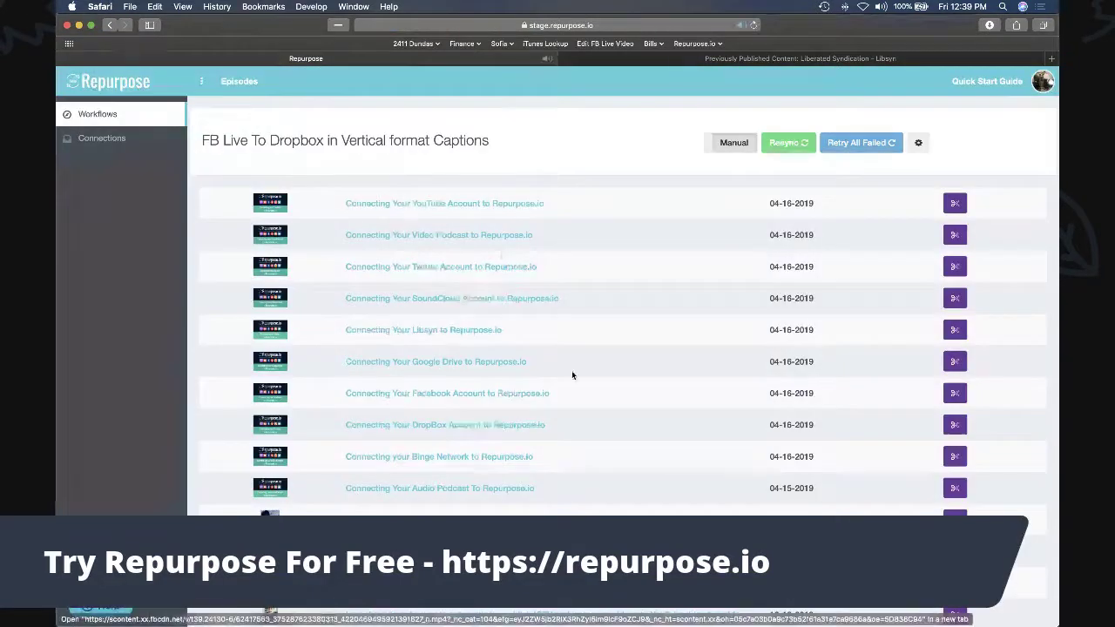
click(956, 205)
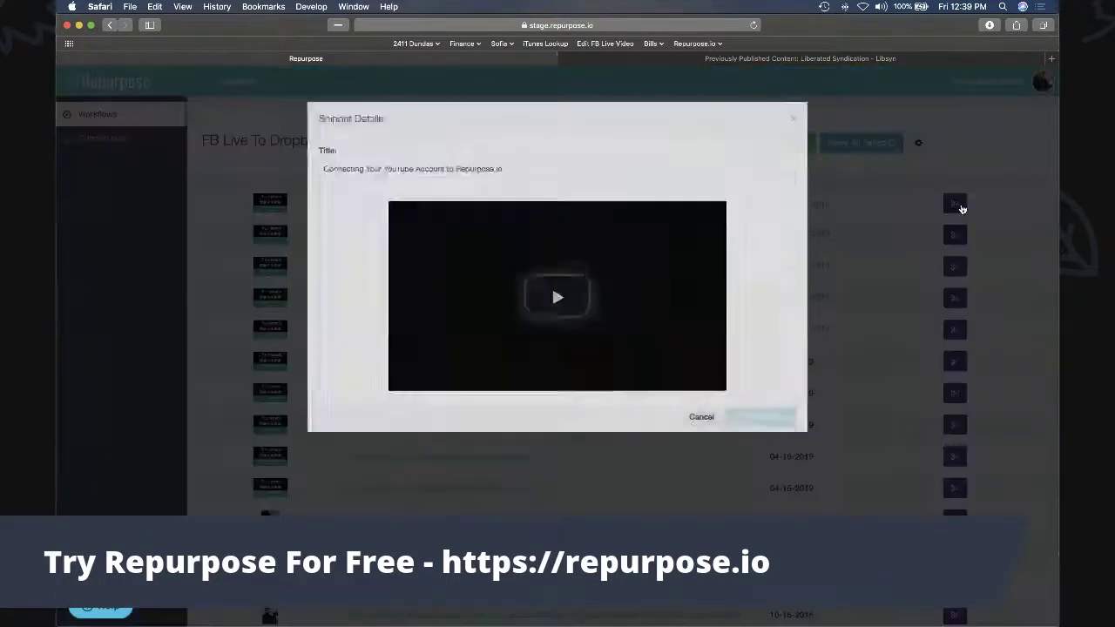
click(555, 314)
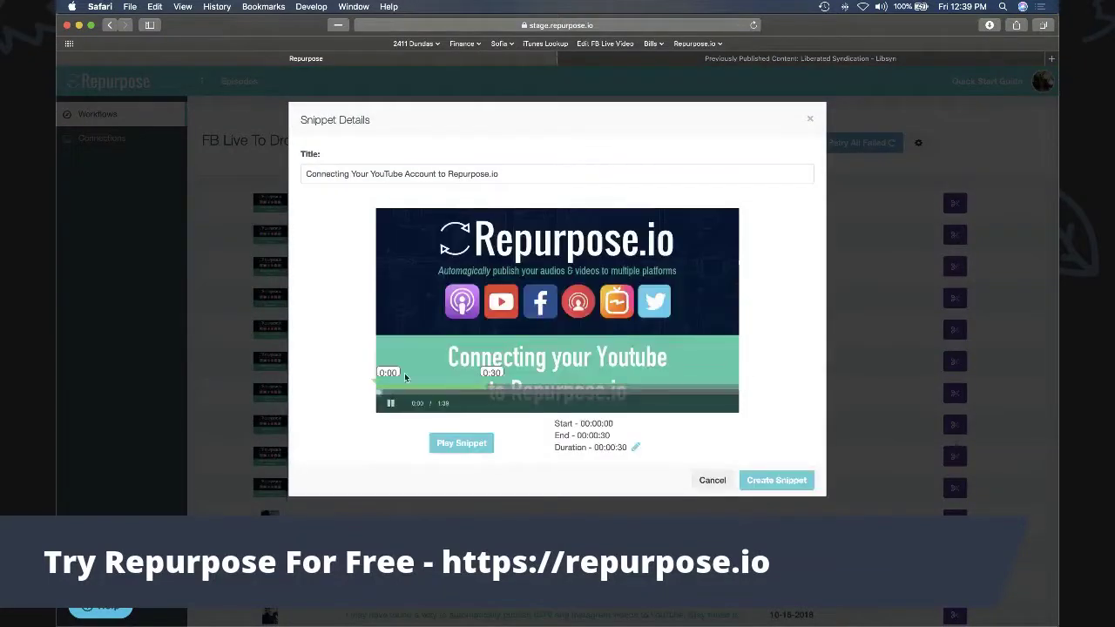
click(391, 405)
click(381, 390)
drag(382, 391, 415, 387)
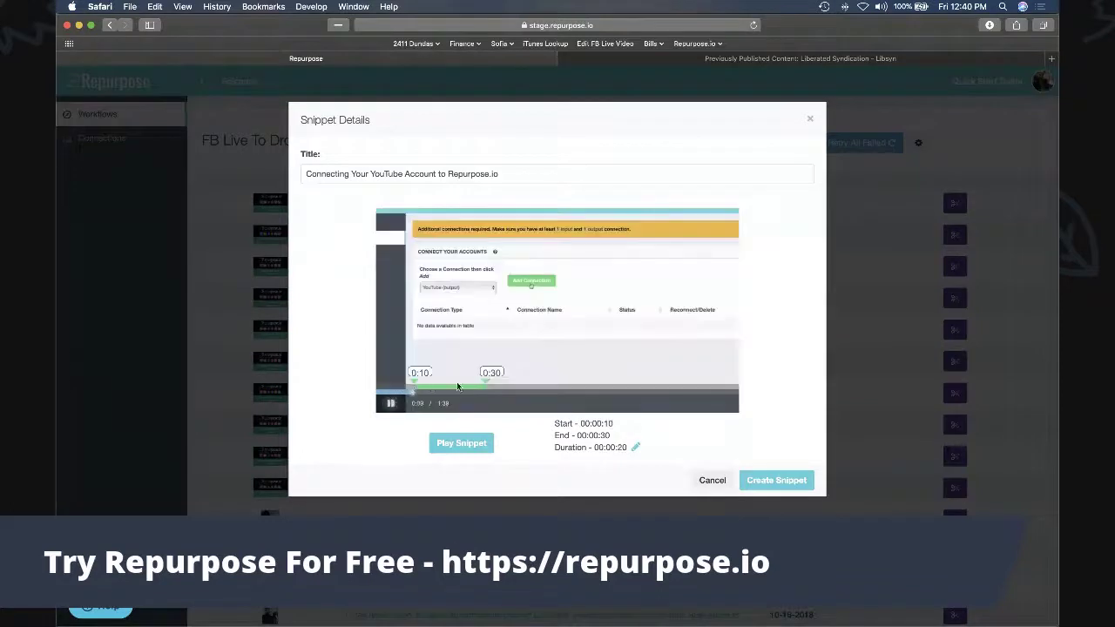
drag(488, 385, 522, 383)
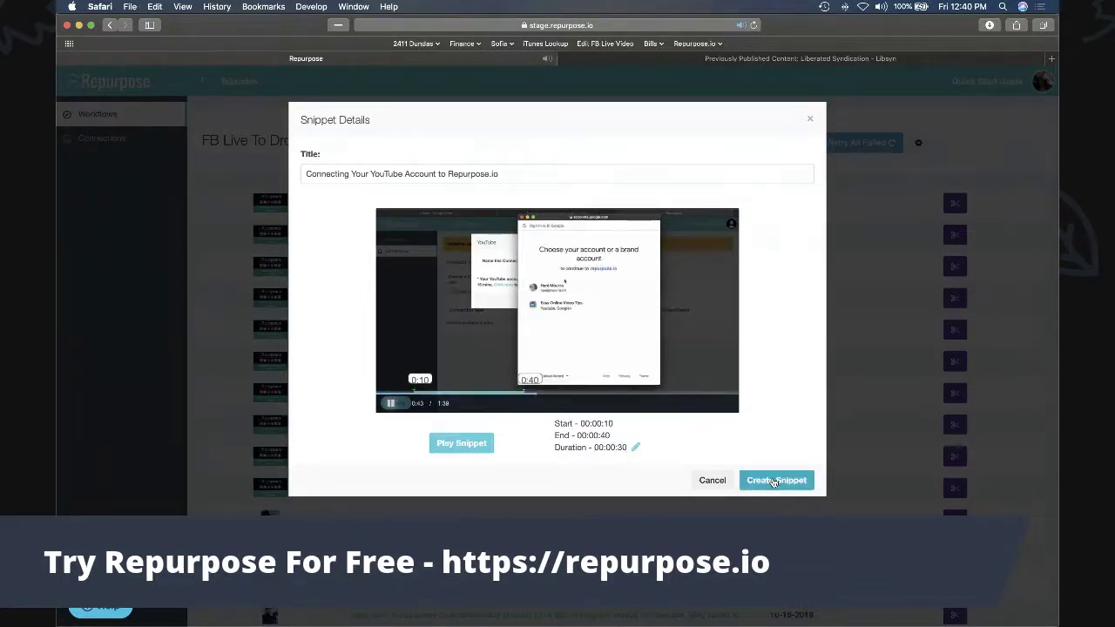
Title the snippet "This is Awesome!" and create it.
drag(496, 174, 270, 176)
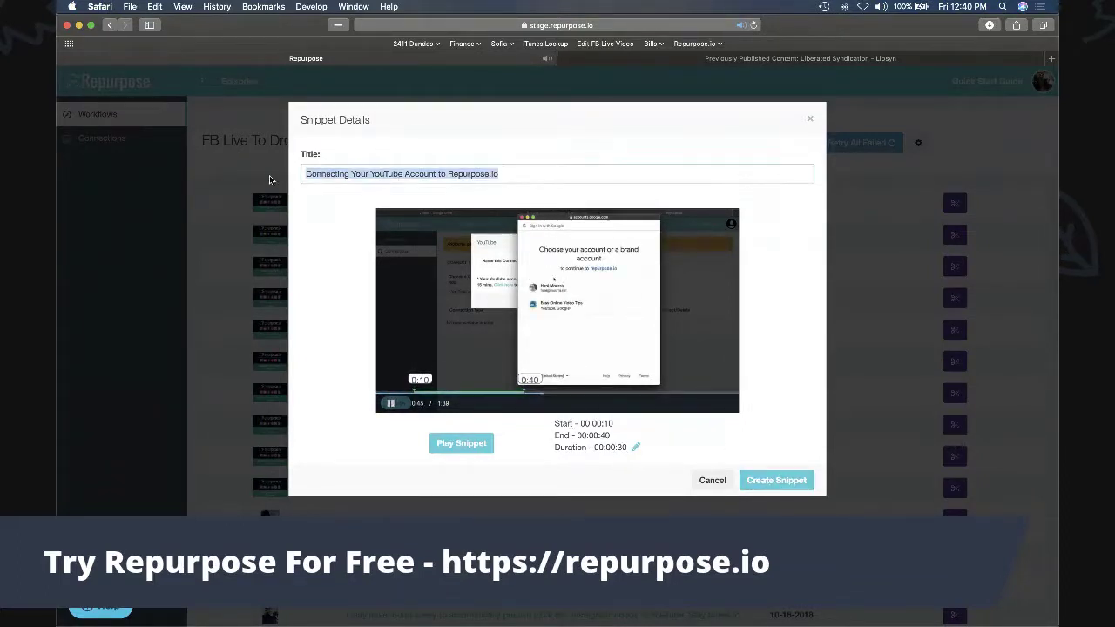
text(This is AW)
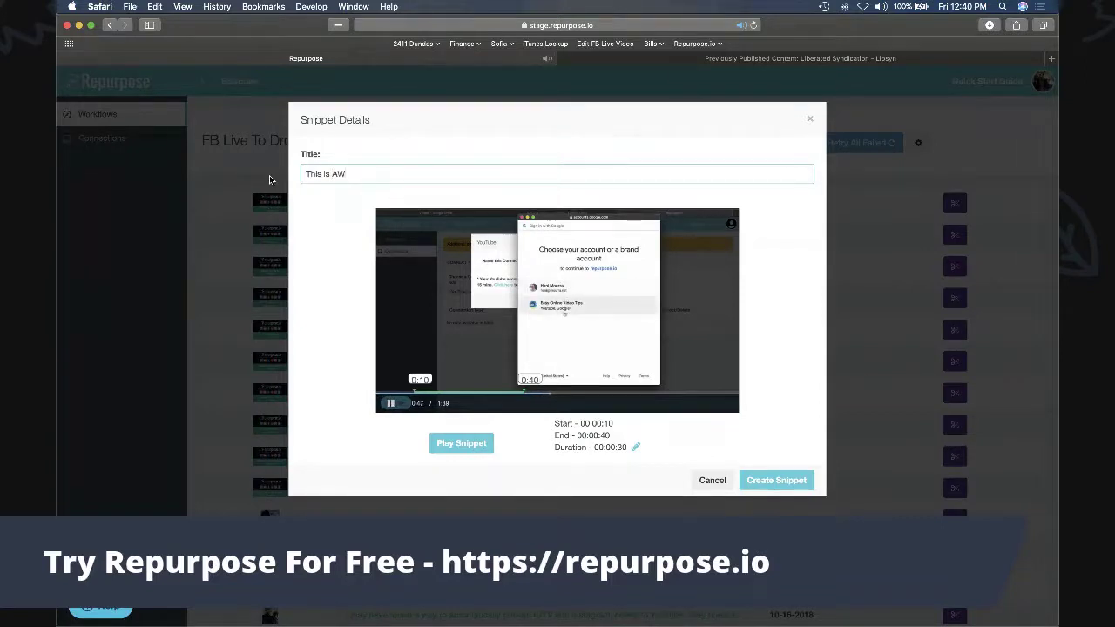
text(ES)
key(BackSpace)
key(BackSpace)
key(BackSpace)
text(w)
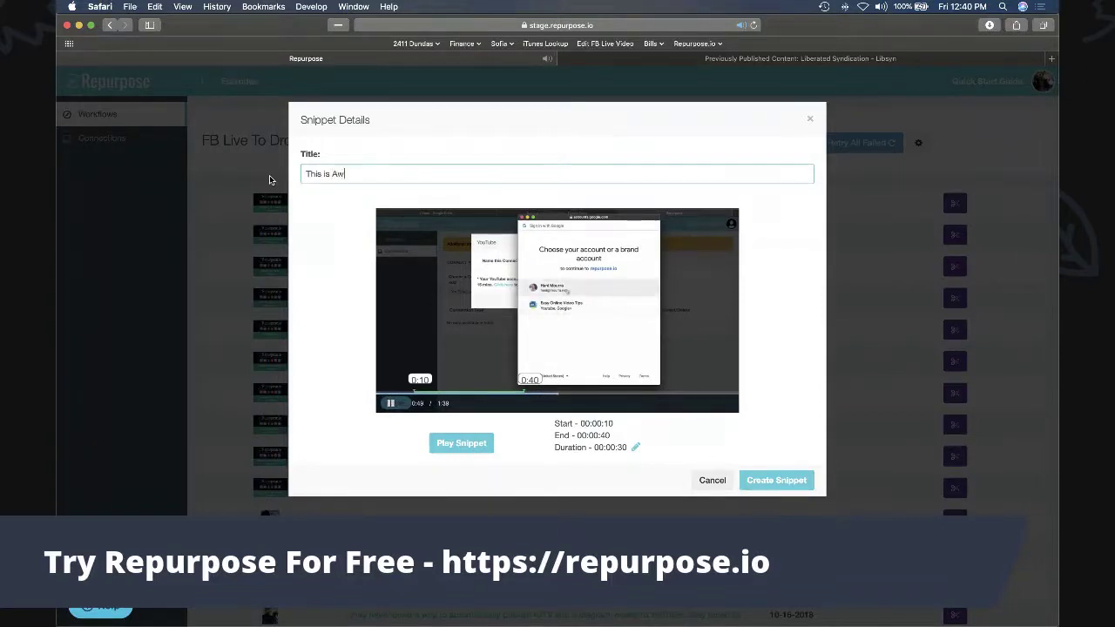
text(esome!)
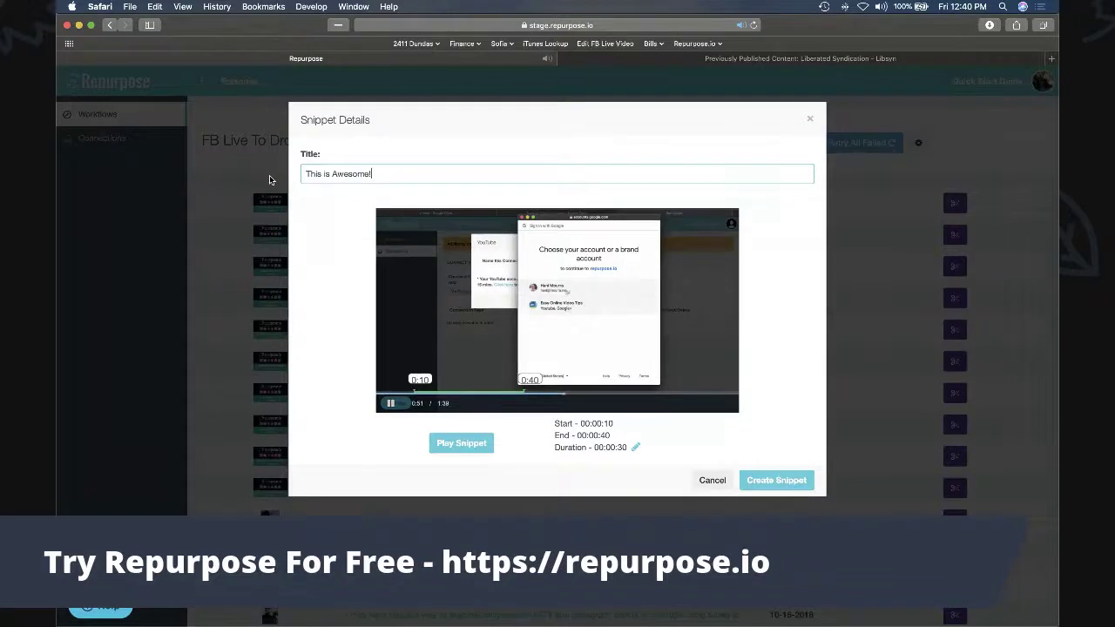
click(770, 481)
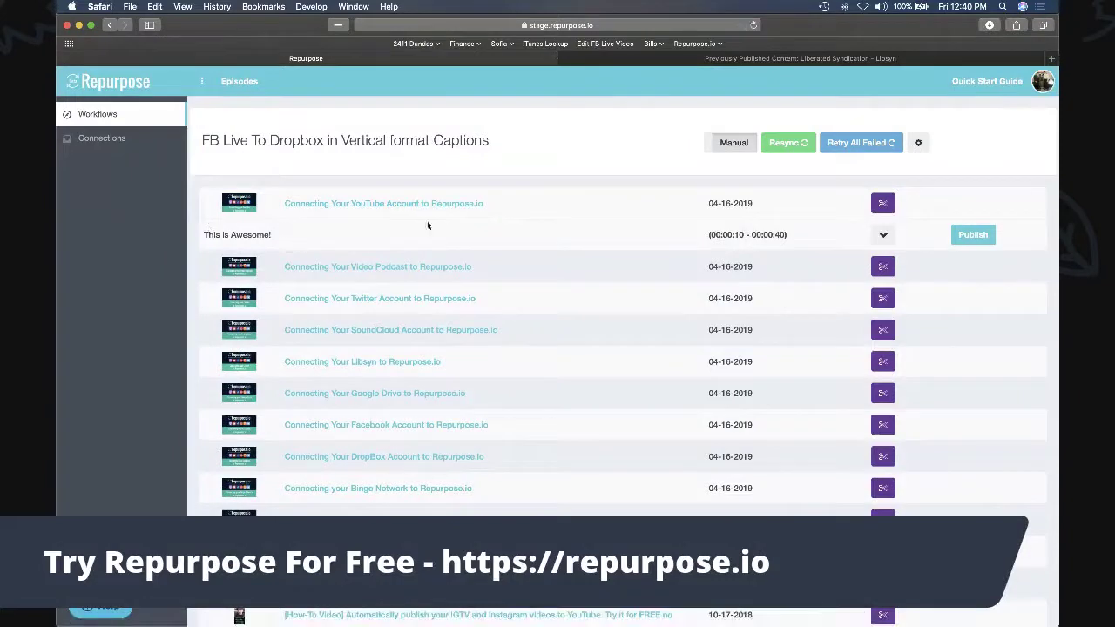
Open the snippet's publish settings and compare the caption options Use Captions from Facebook, Upload Caption File and None.
click(973, 235)
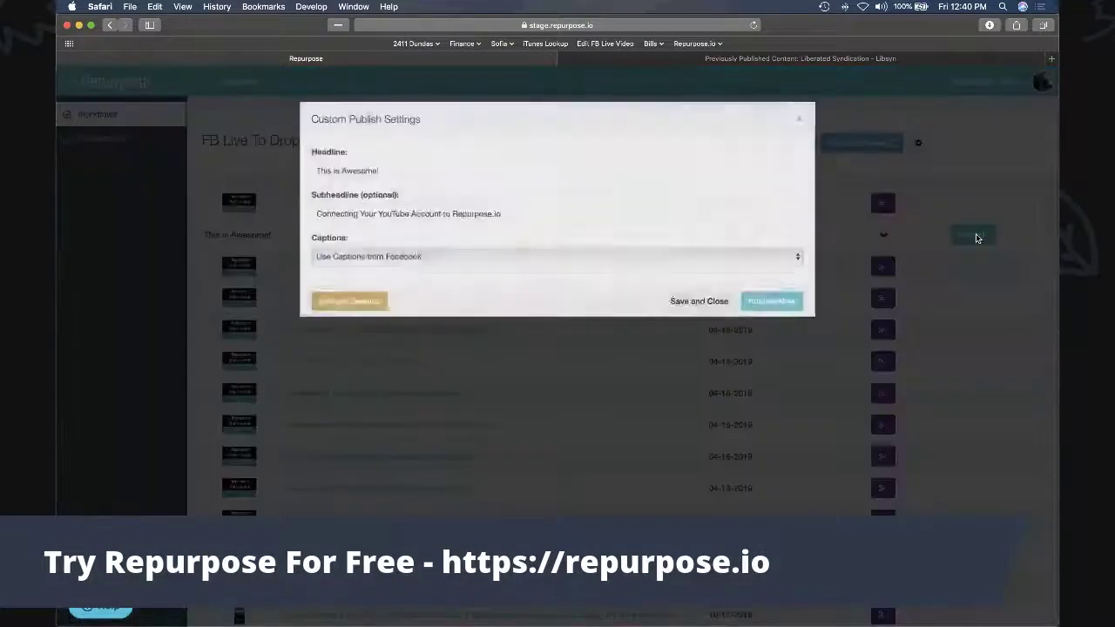
click(409, 264)
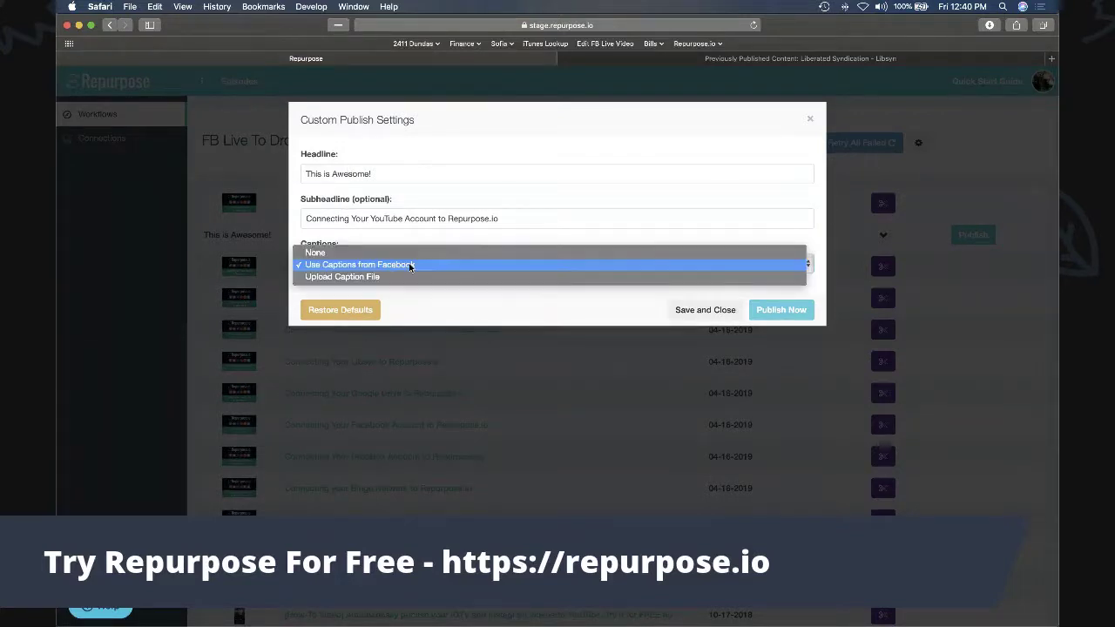
click(410, 265)
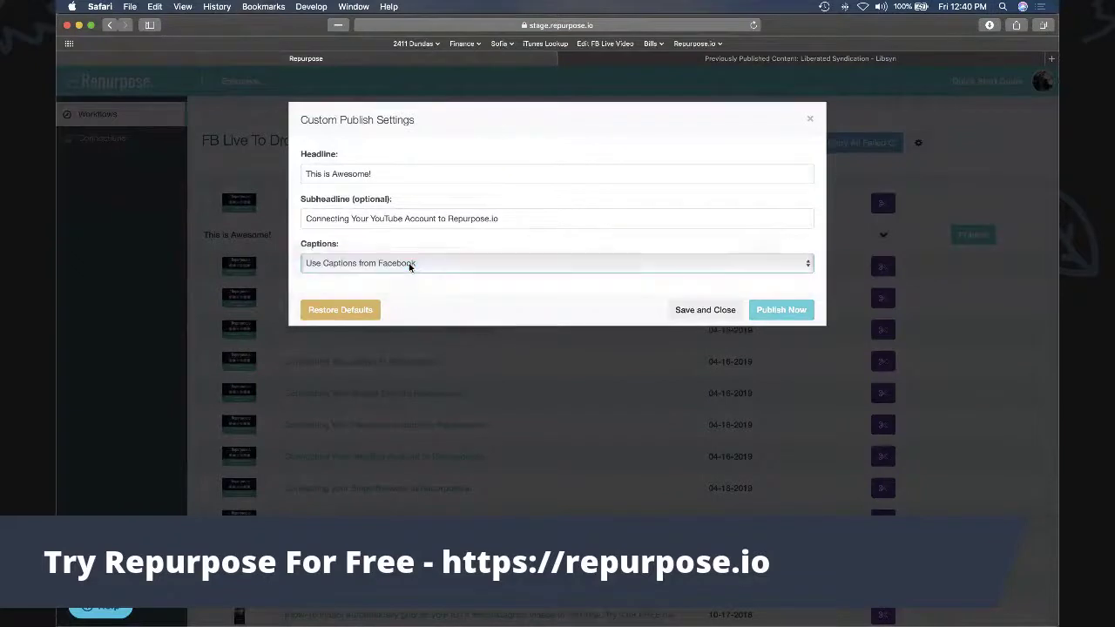
click(411, 263)
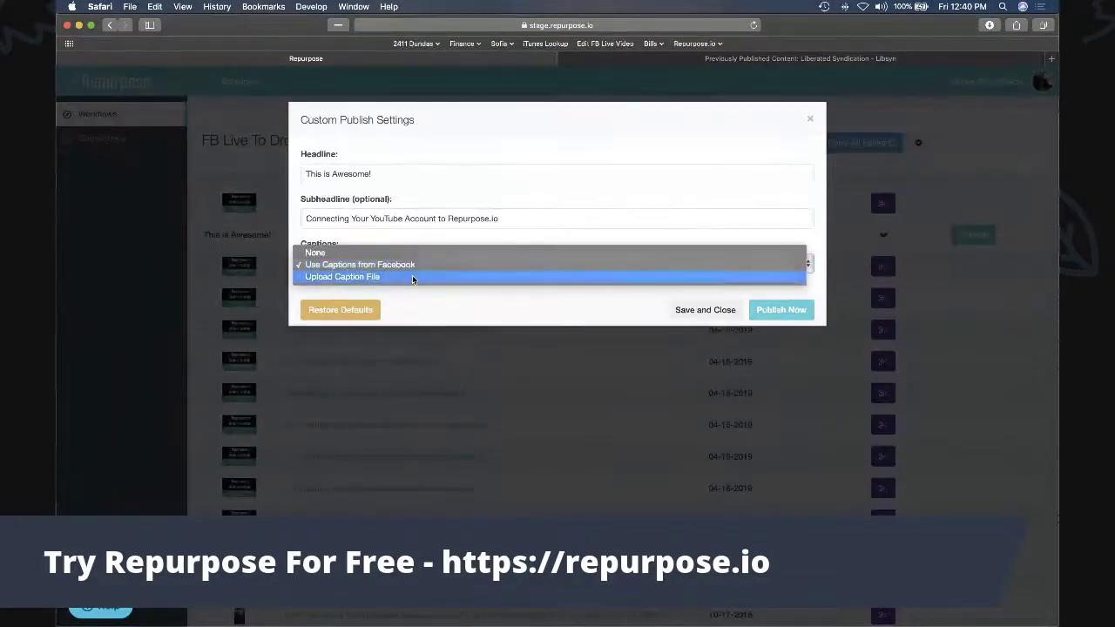
click(412, 275)
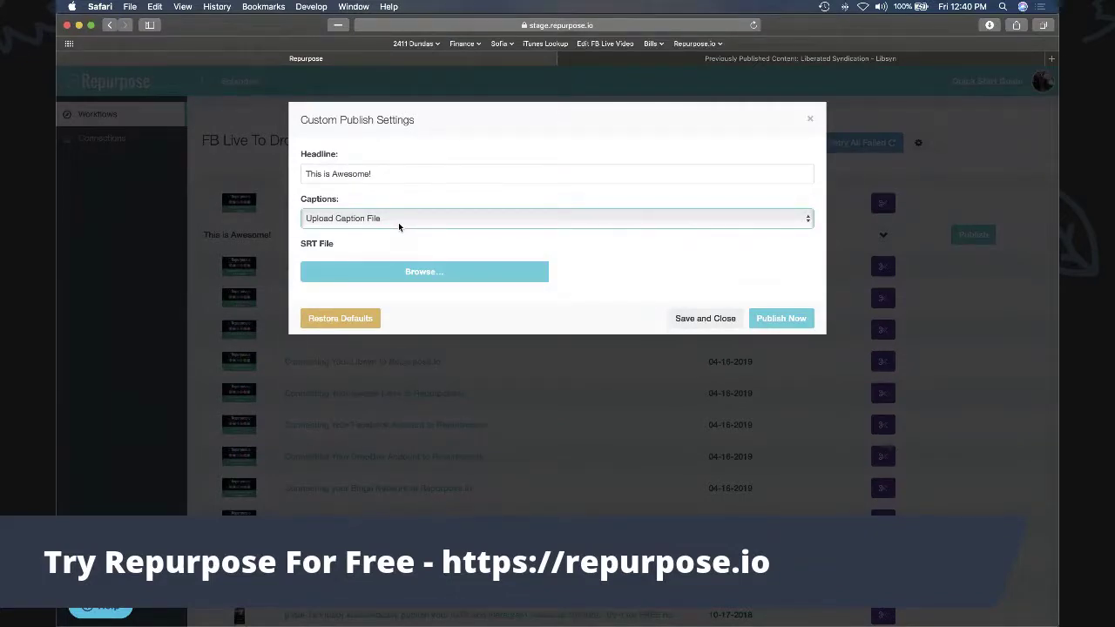
click(398, 227)
click(398, 212)
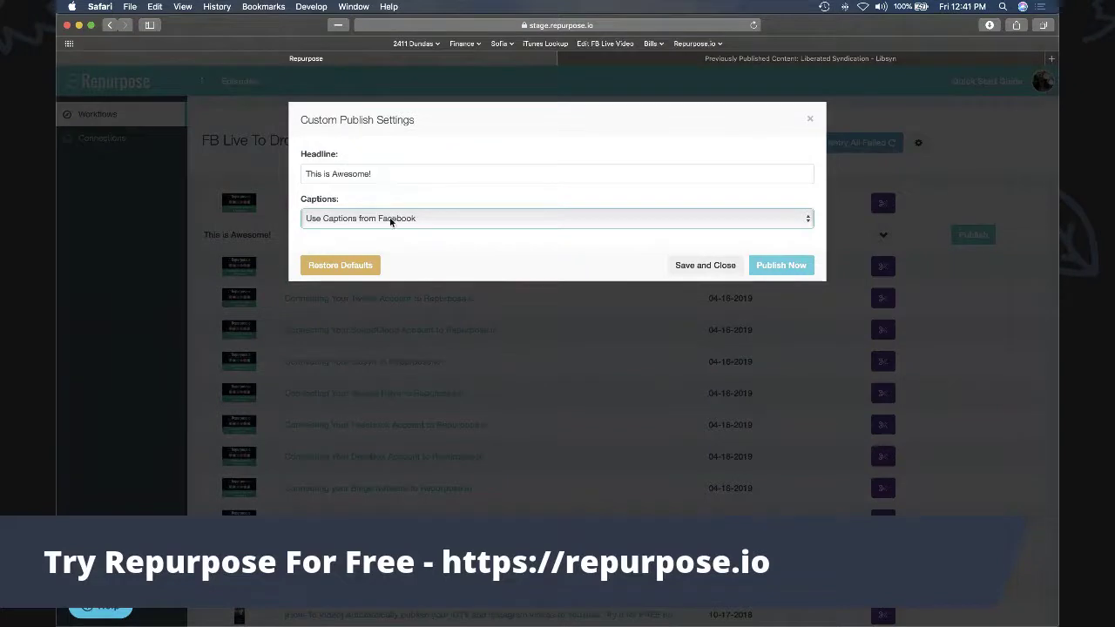
click(391, 221)
click(383, 204)
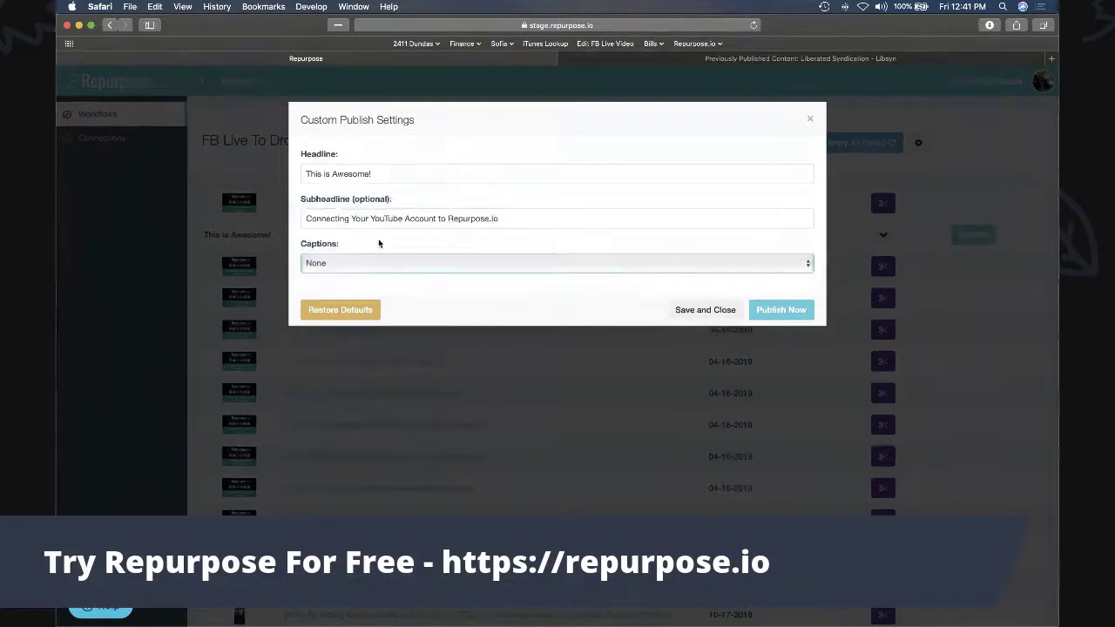
Publish the snippet with an empty subheadline and Use Captions from Facebook, and refresh its publishing status.
click(517, 218)
key(super+a)
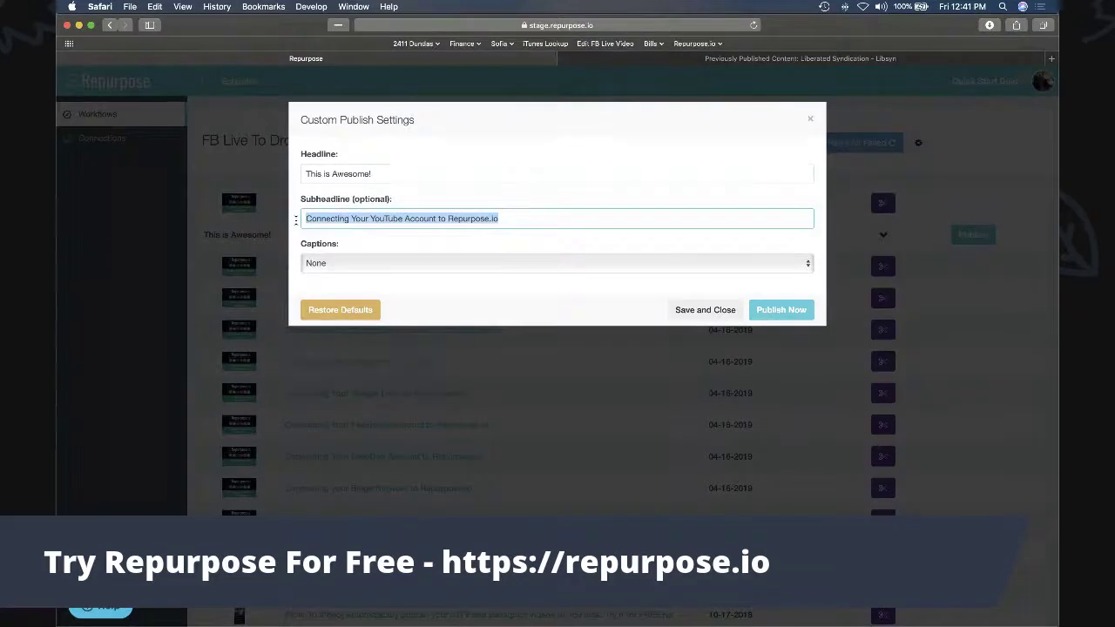
key(BackSpace)
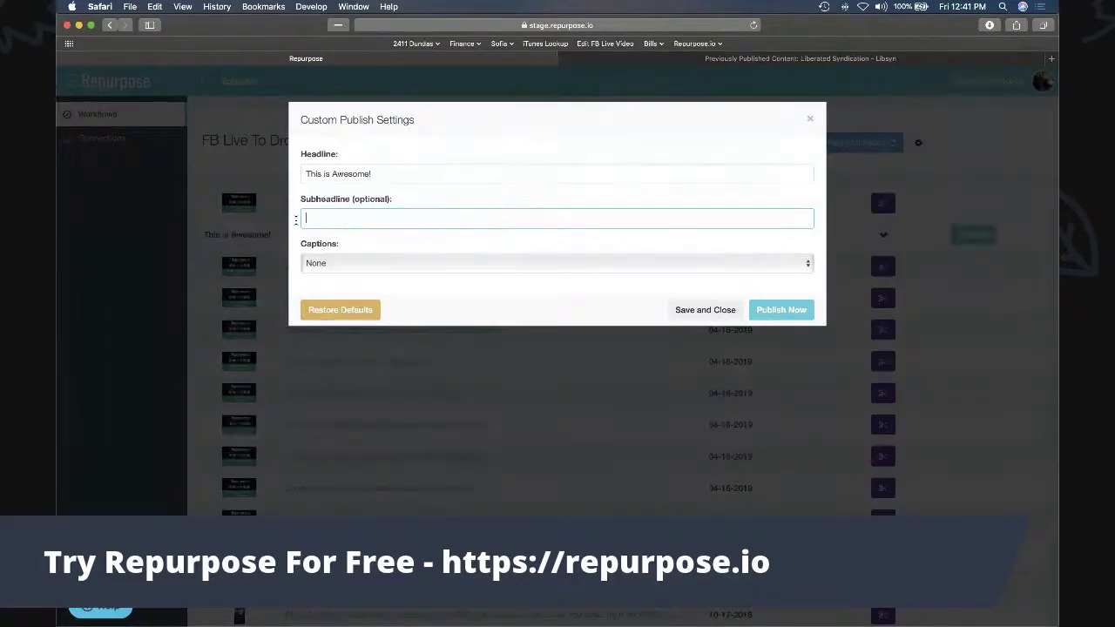
click(364, 263)
click(361, 273)
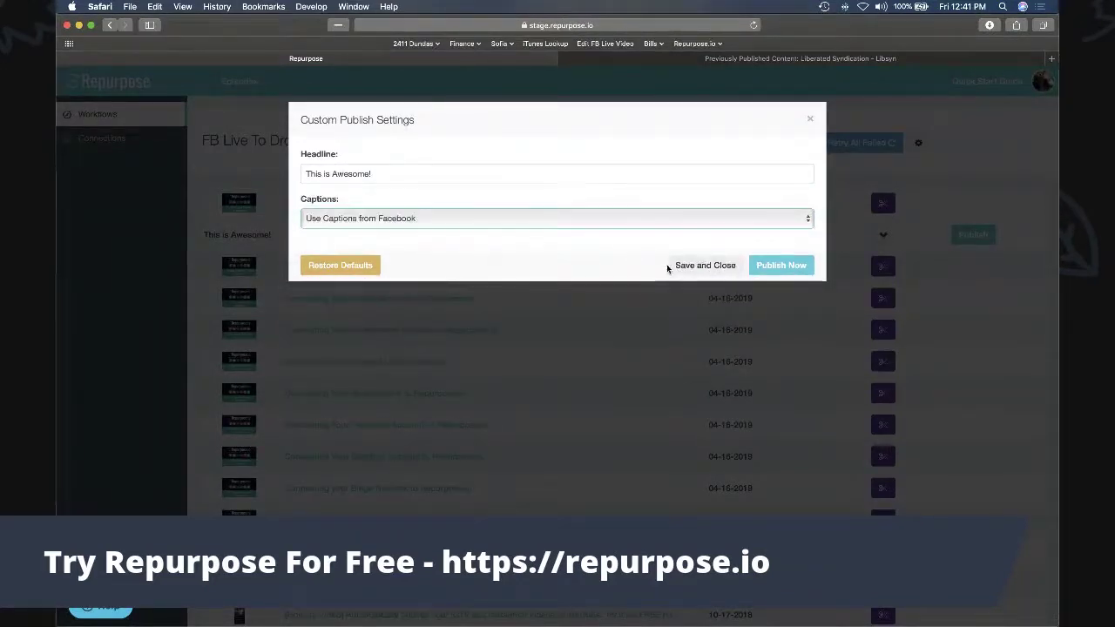
click(782, 265)
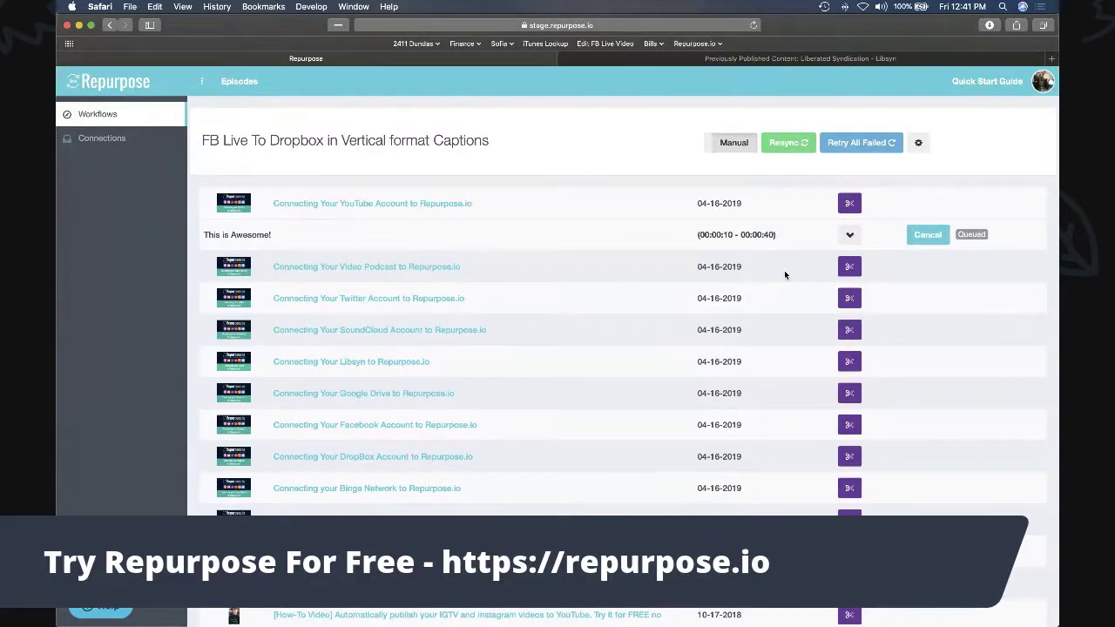
key(super+r)
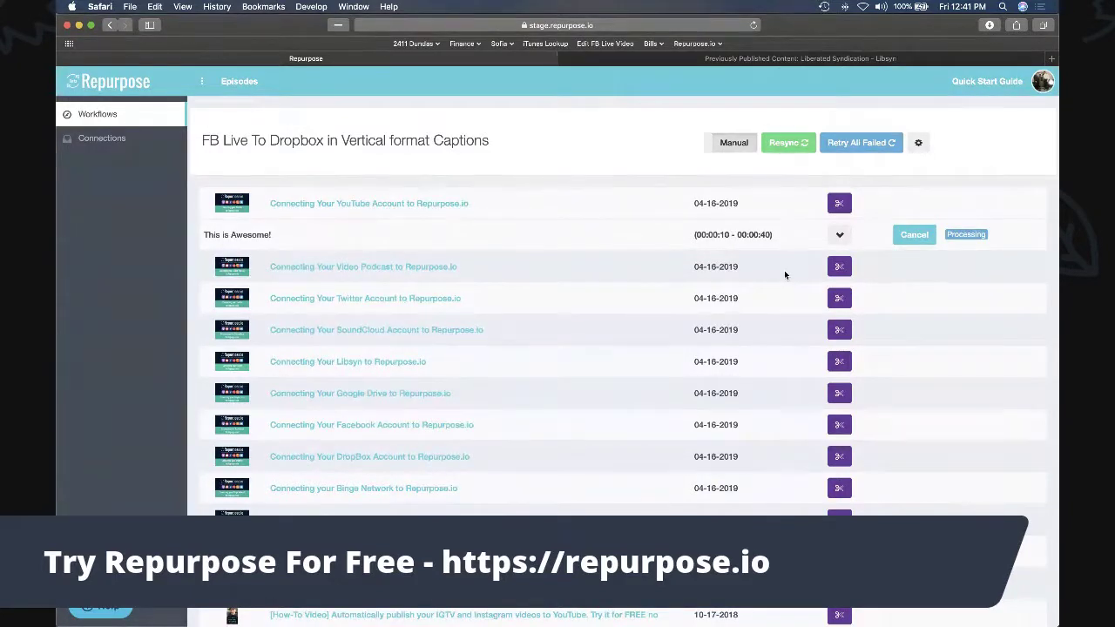
Review the workflow's Facebook To Dropbox settings and the output video size options, and close them without changes.
click(922, 145)
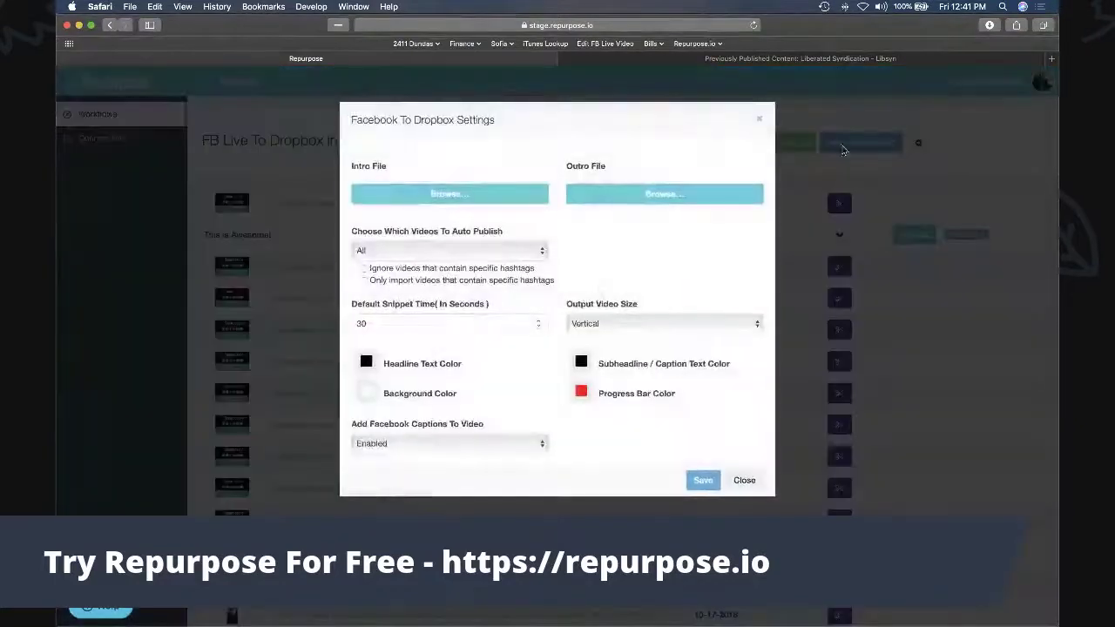
click(600, 327)
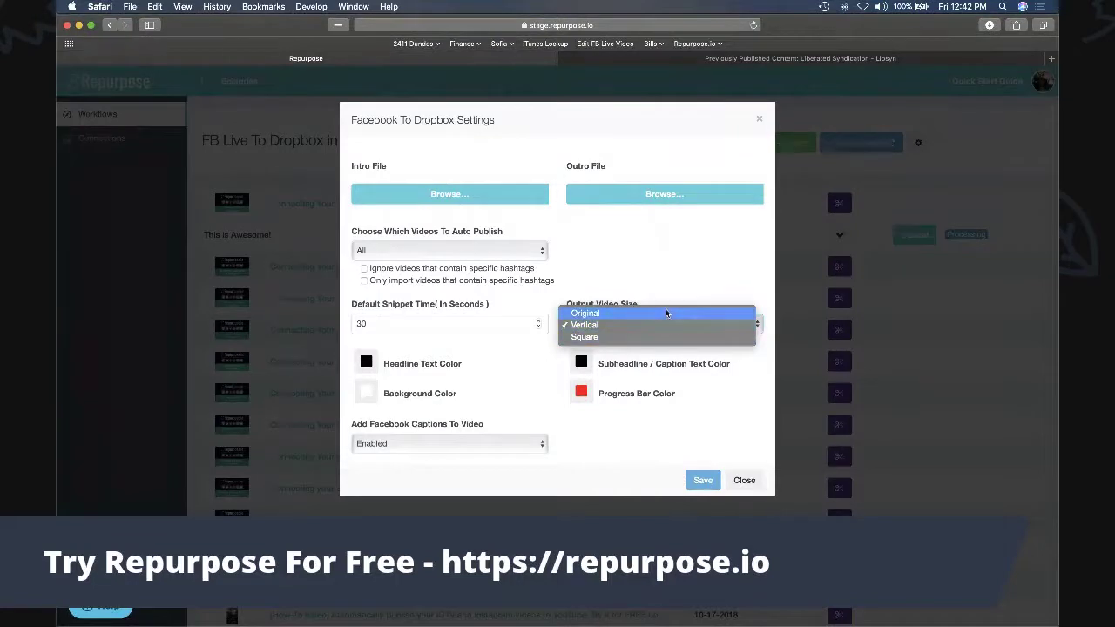
click(642, 454)
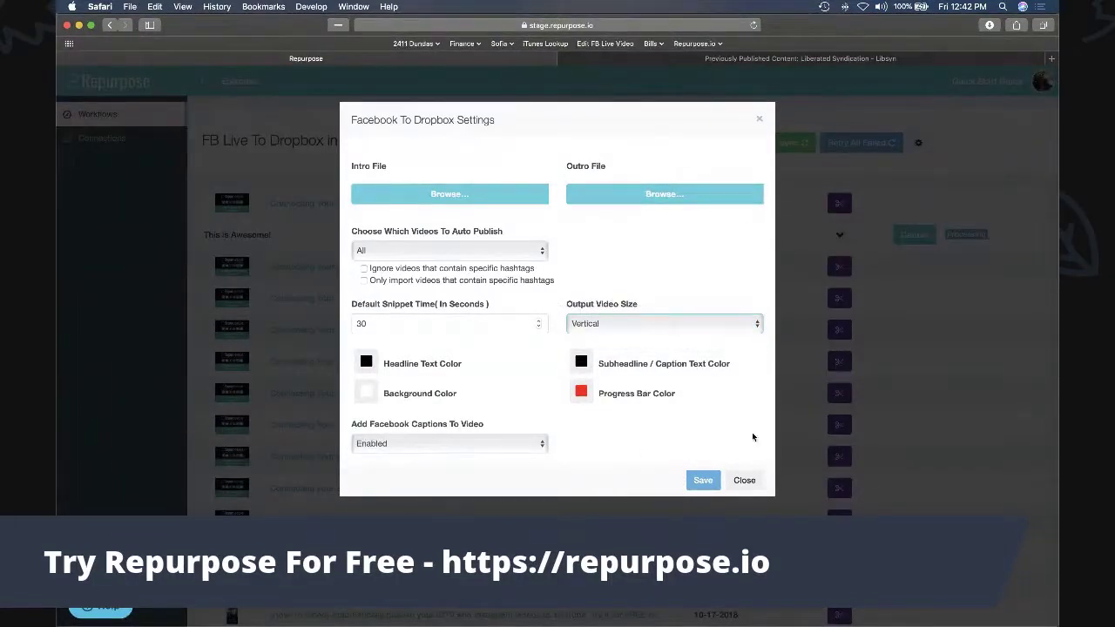
click(758, 119)
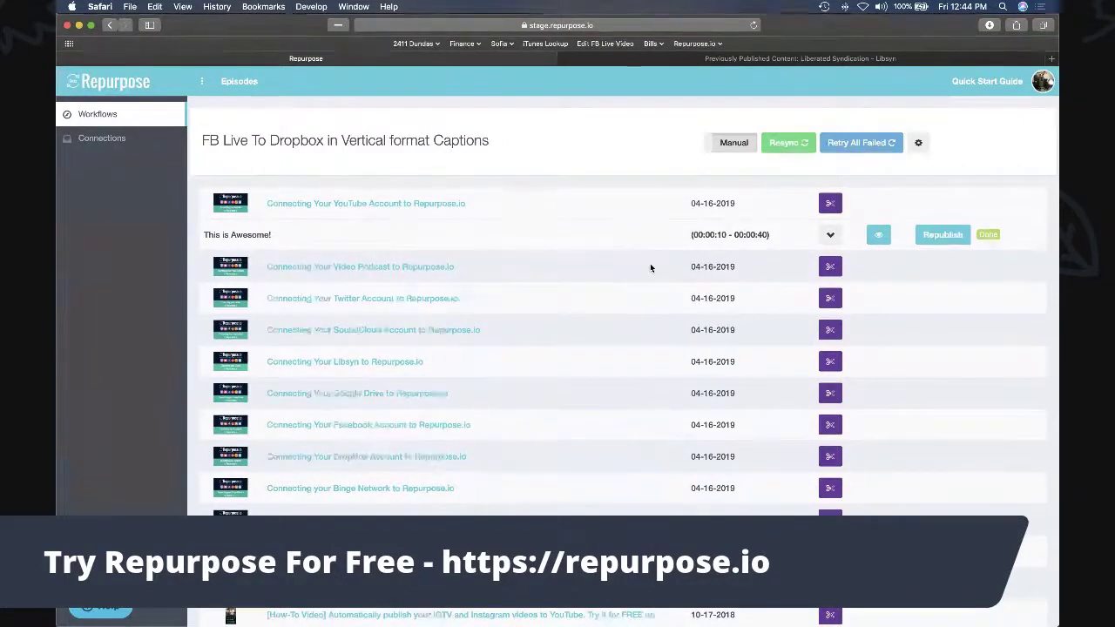
View the published "This is Awesome!" snippet in Dropbox and play the video.
click(880, 237)
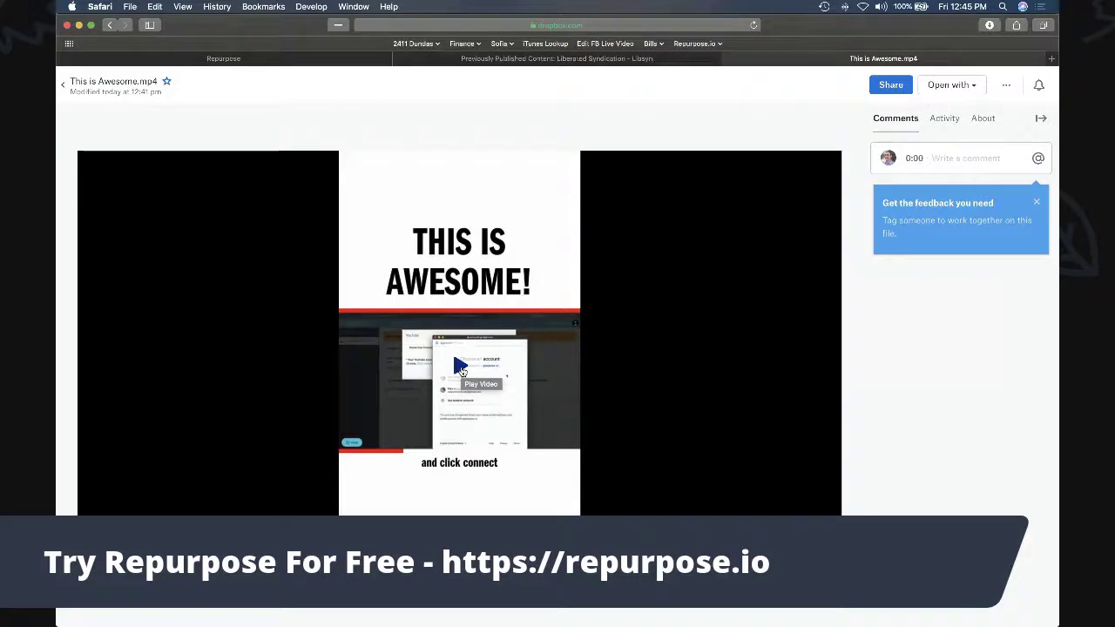
click(461, 370)
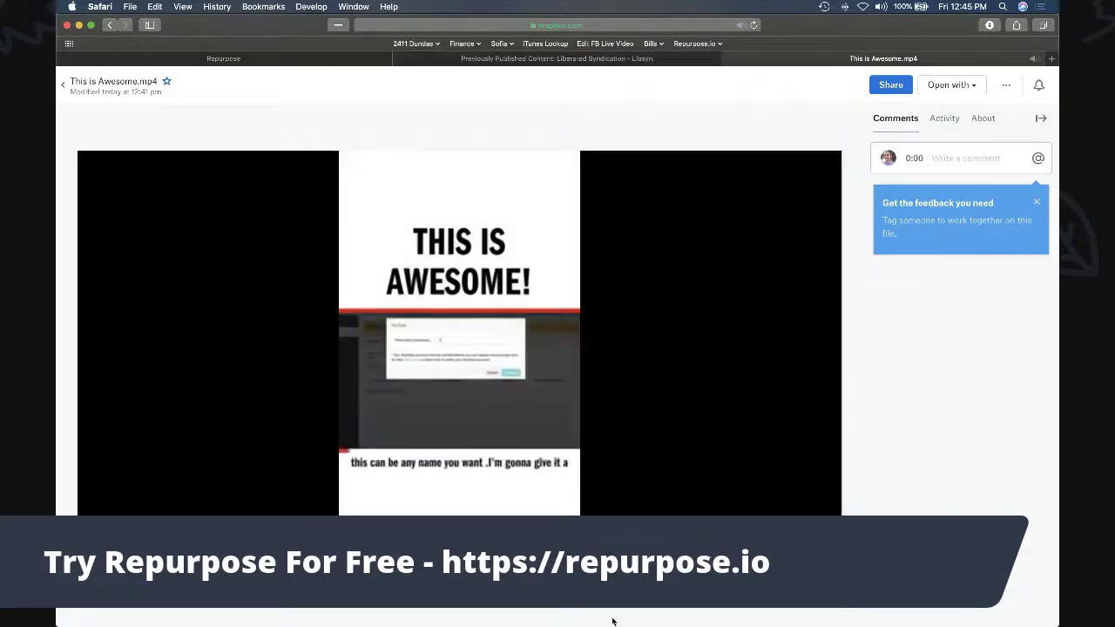